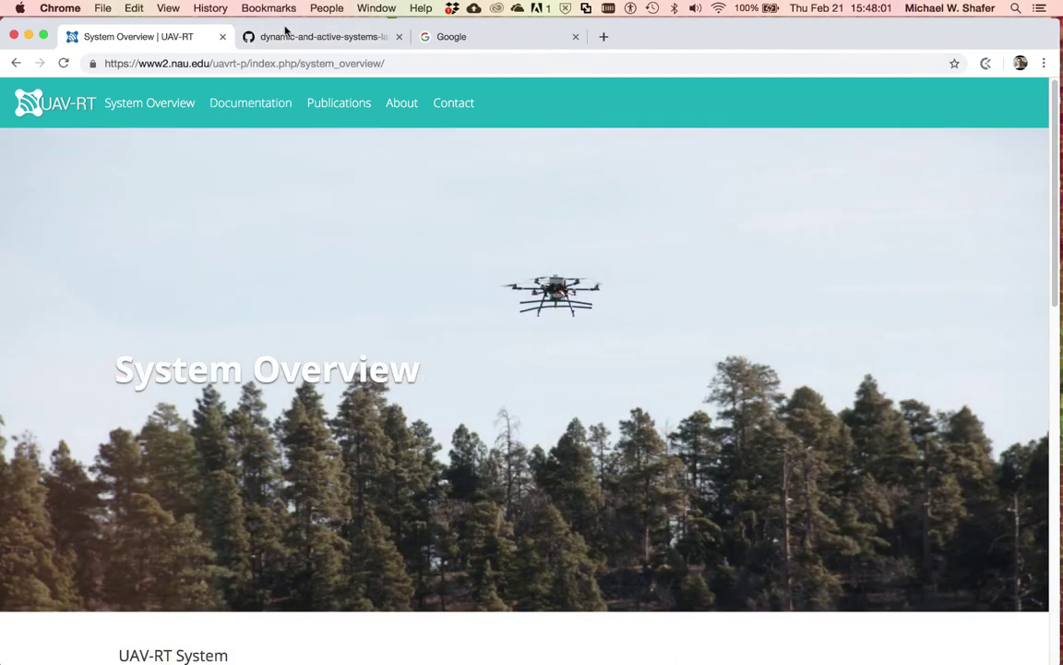
View the UAV-RT repository page on GitHub, and switch to the POST_PROCESSING folder in Finder.
click(286, 36)
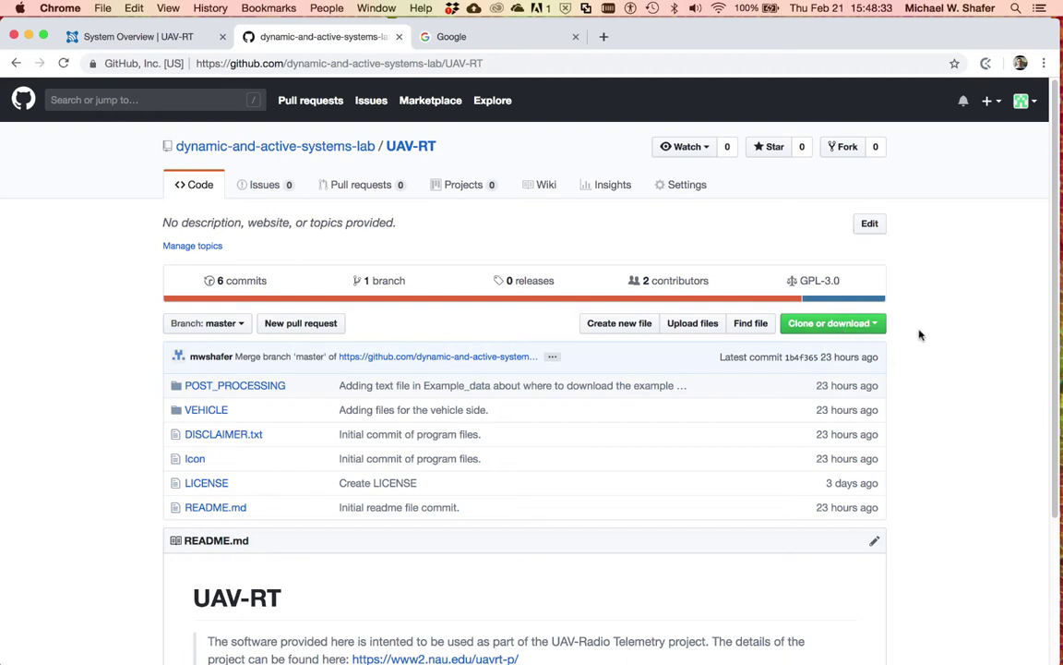
key(super+Tab)
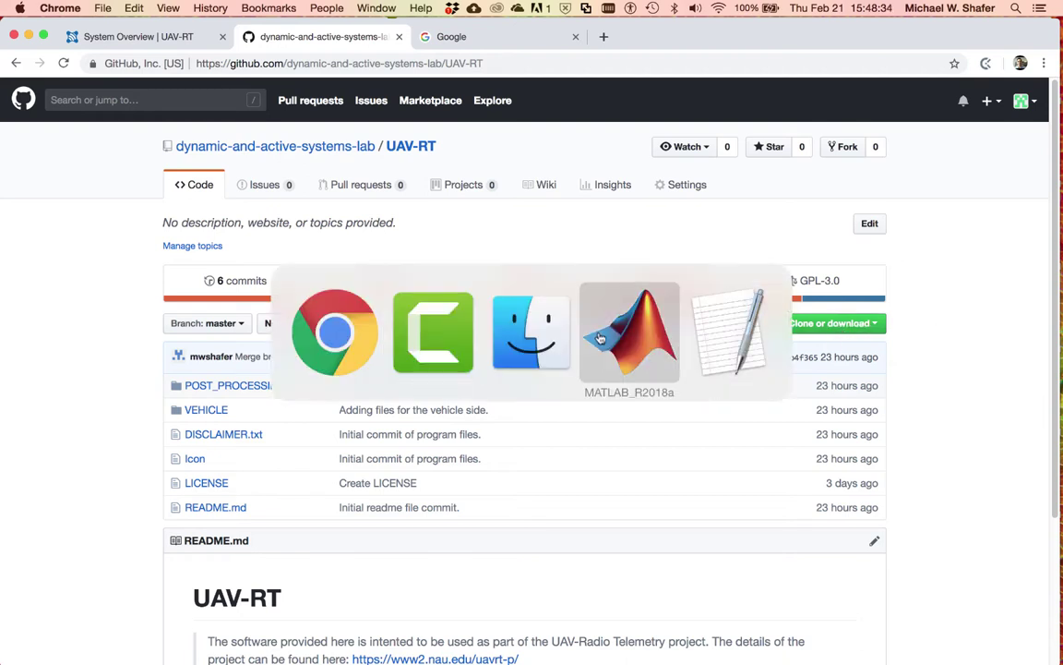
click(512, 355)
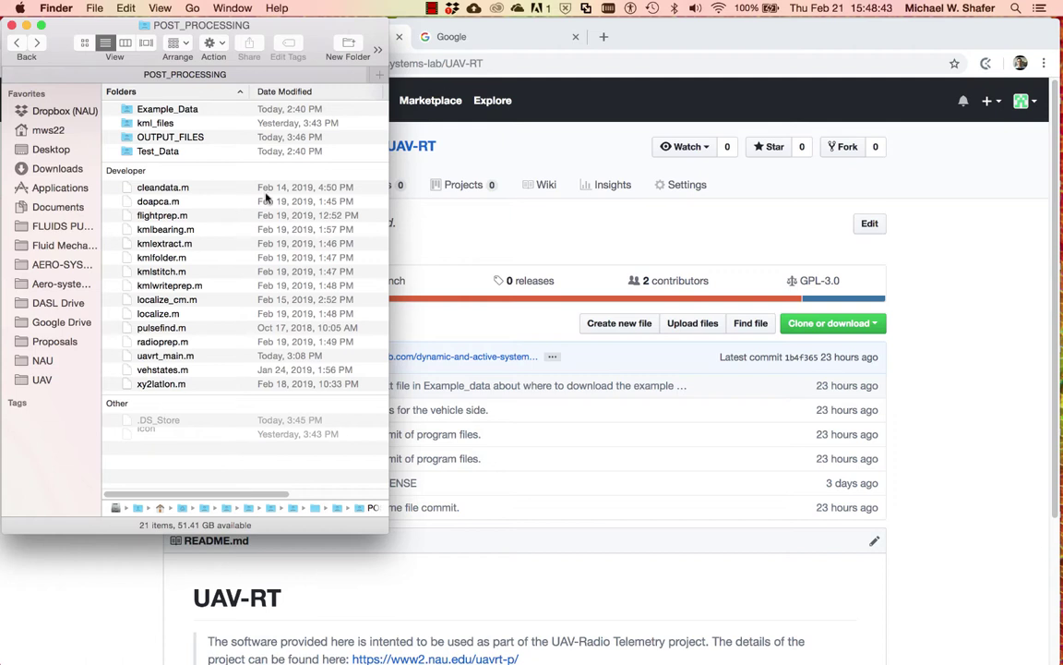
Examine the .m script files, uavrt_main.m, and the kml_files and OUTPUT_FILES folders in POST_PROCESSING.
click(170, 190)
shift+click(157, 378)
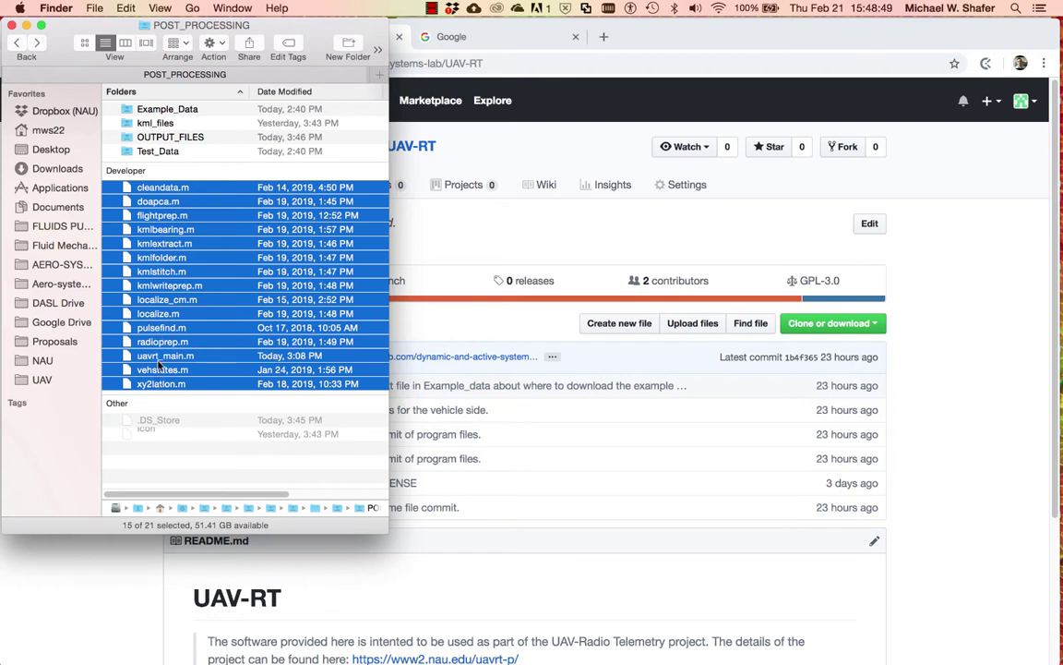
click(163, 358)
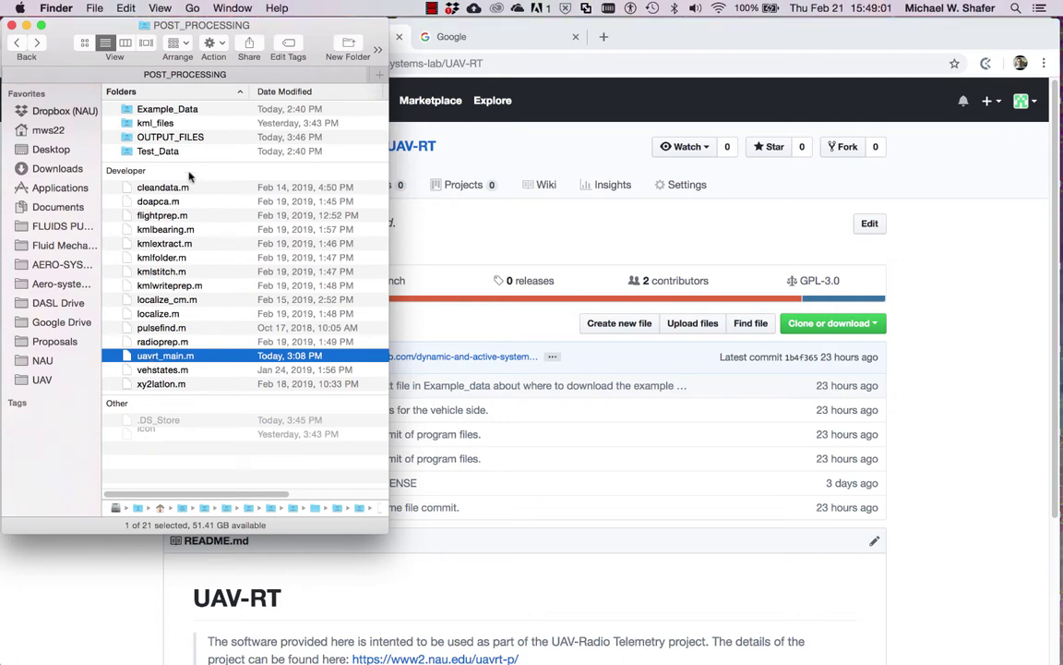
click(171, 123)
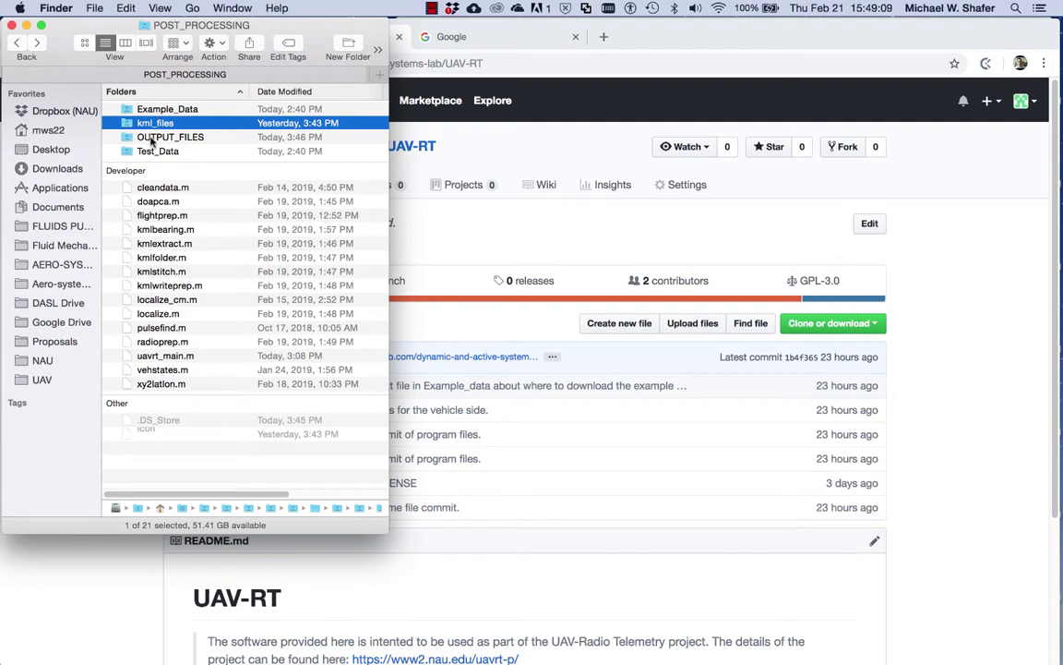
click(152, 138)
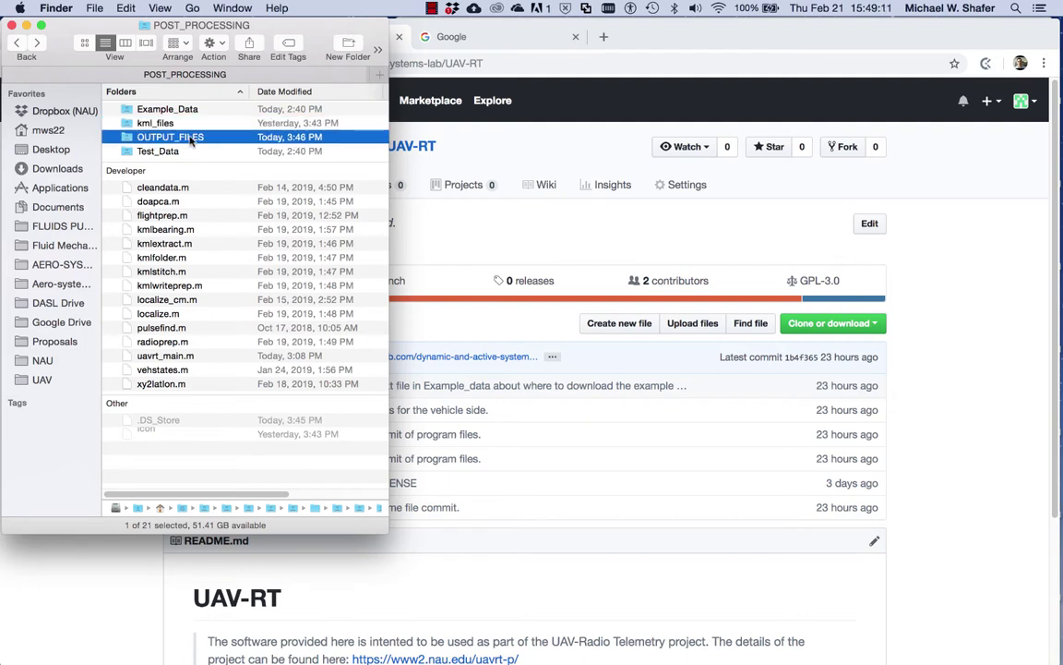
click(157, 356)
click(170, 139)
Look at the files inside the Test_Data folder and return to POST_PROCESSING.
click(156, 154)
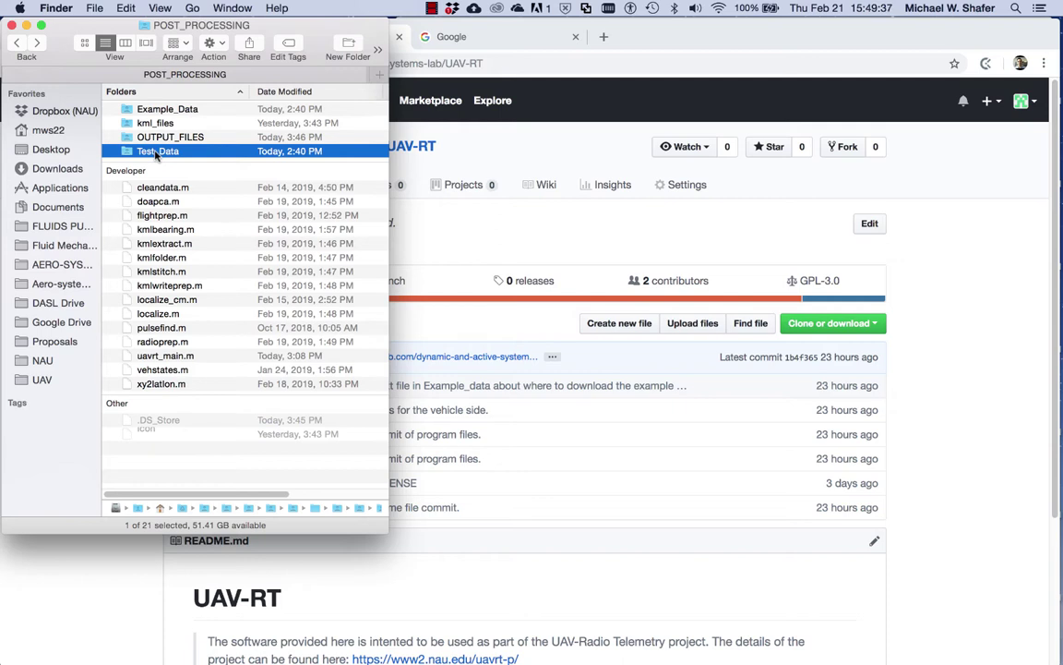
double_click(156, 154)
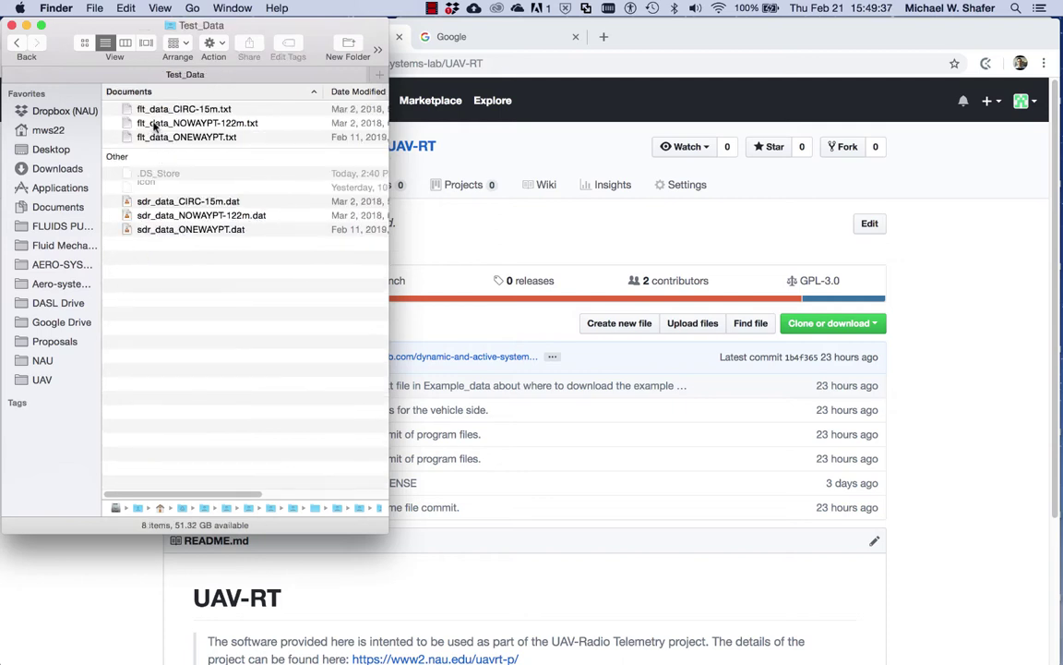
click(17, 43)
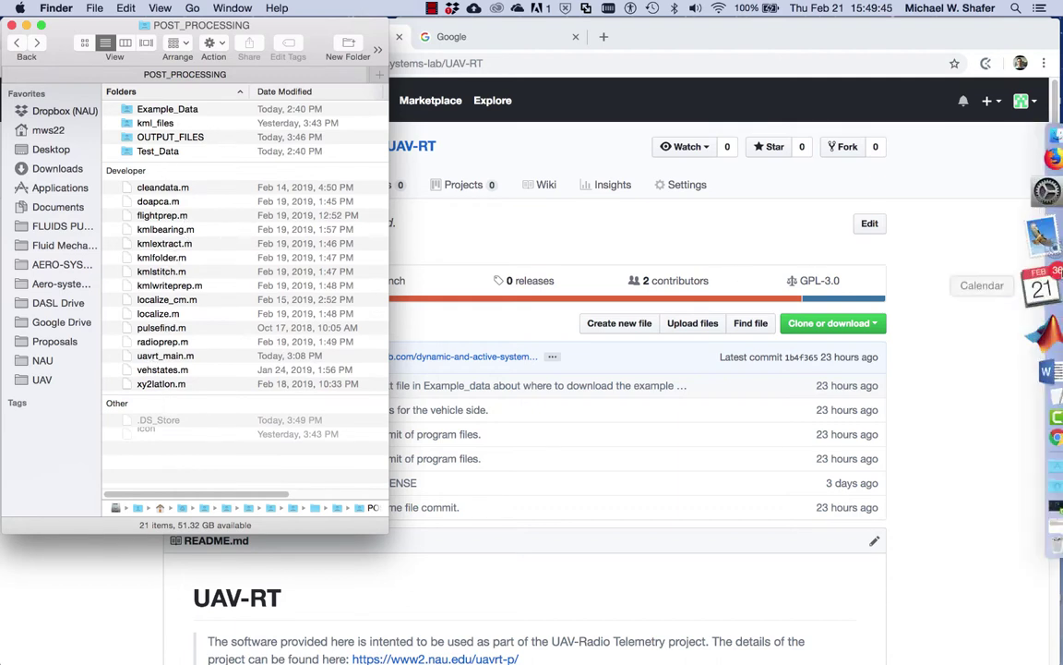
Bring up MATLAB, and open the Example_Data folder in Finder.
click(1040, 295)
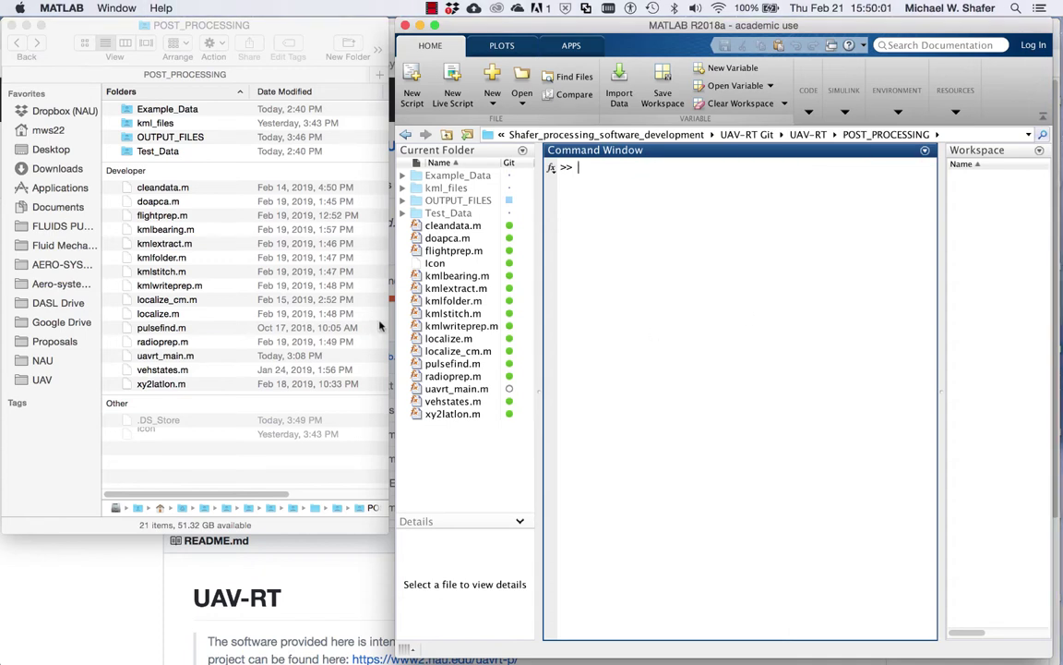
click(168, 110)
double_click(168, 110)
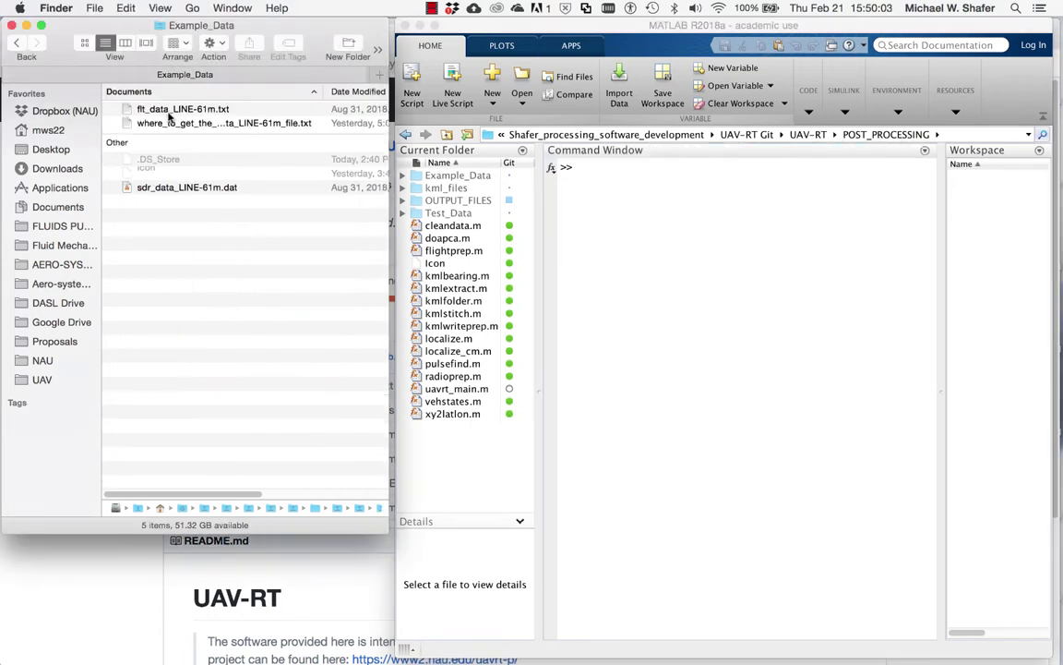
View the data columns of flt_data_LINE-61m.txt in a widened window, close it, and select sdr_data_LINE-61m.dat.
click(169, 110)
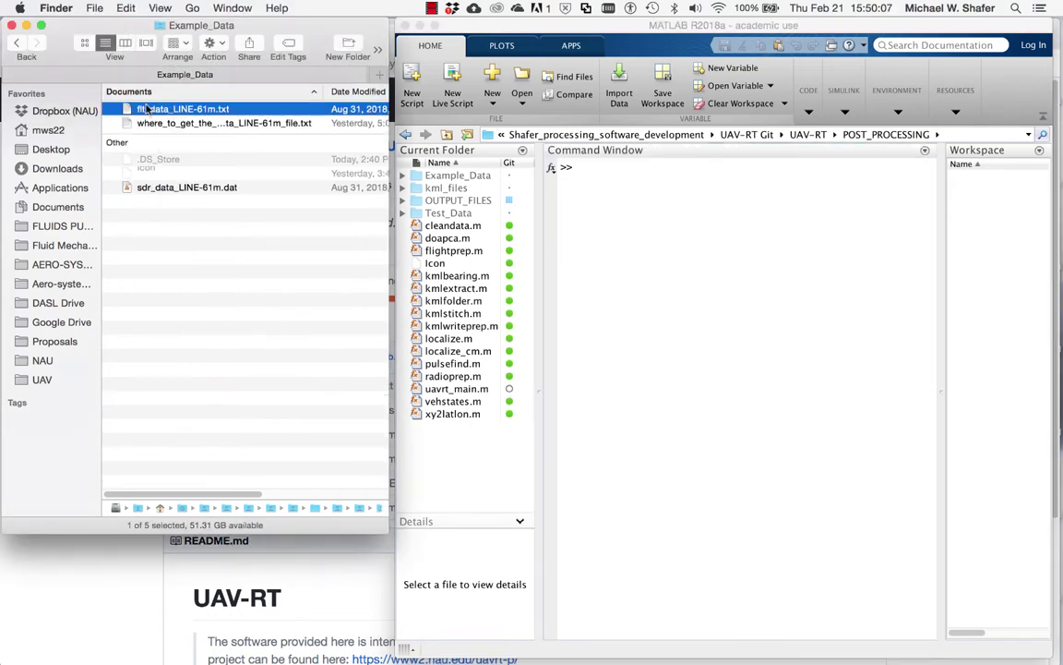
double_click(145, 108)
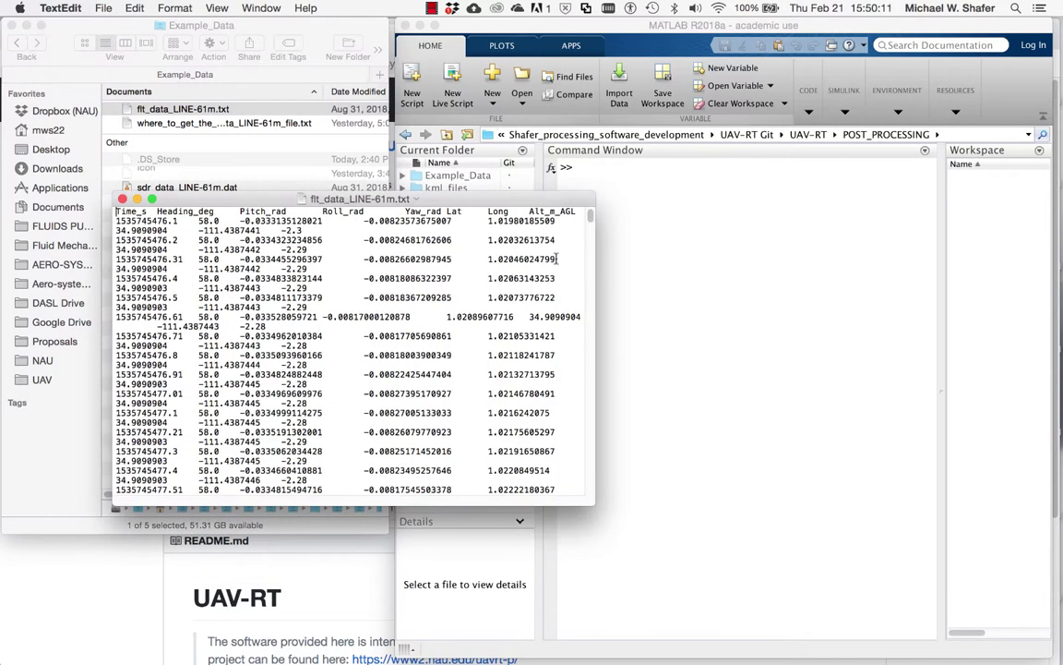
drag(596, 249, 923, 249)
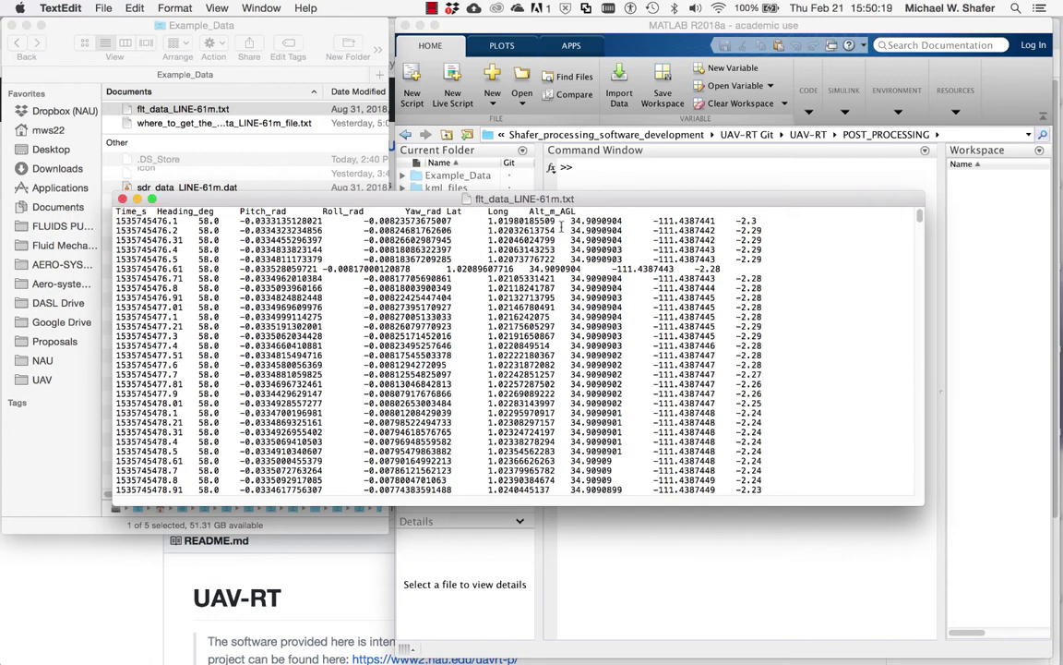
click(122, 198)
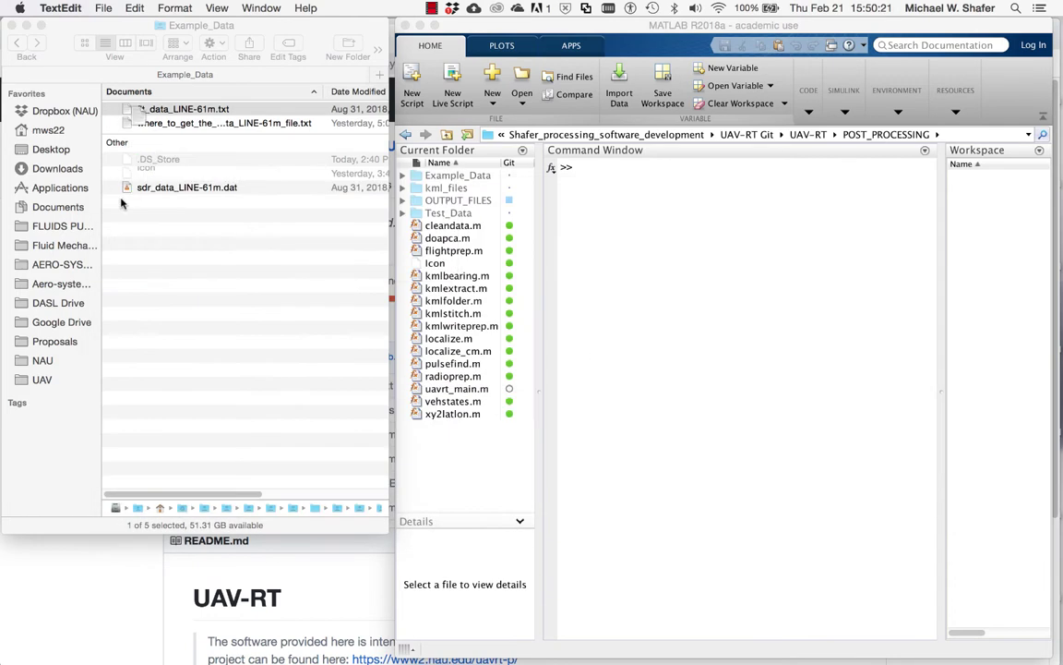
click(140, 188)
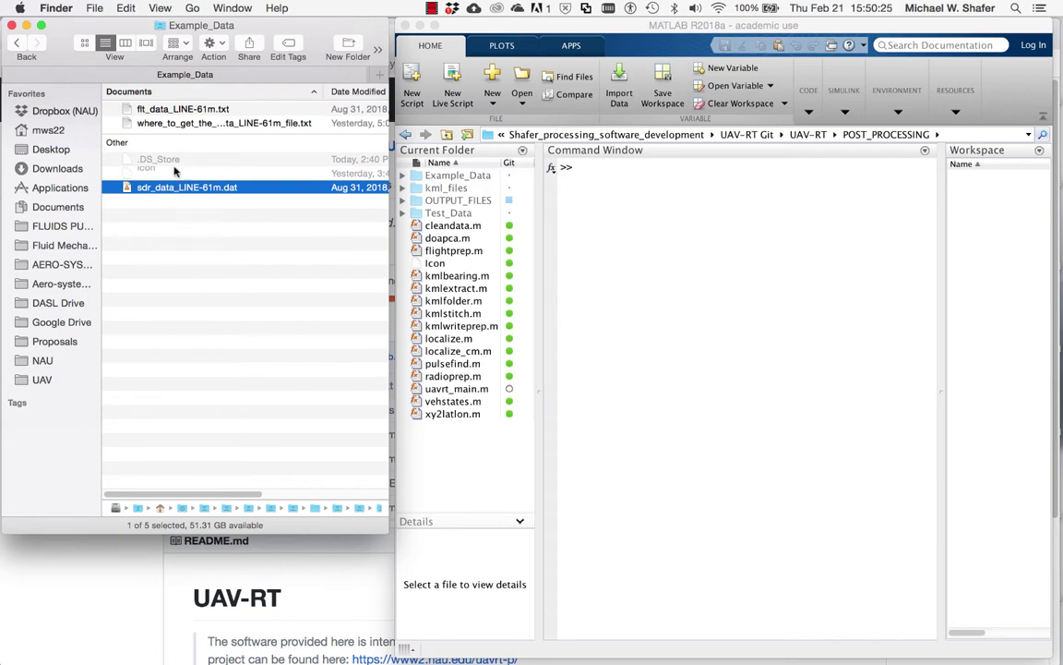
Run the uavrt_main script in MATLAB.
click(634, 201)
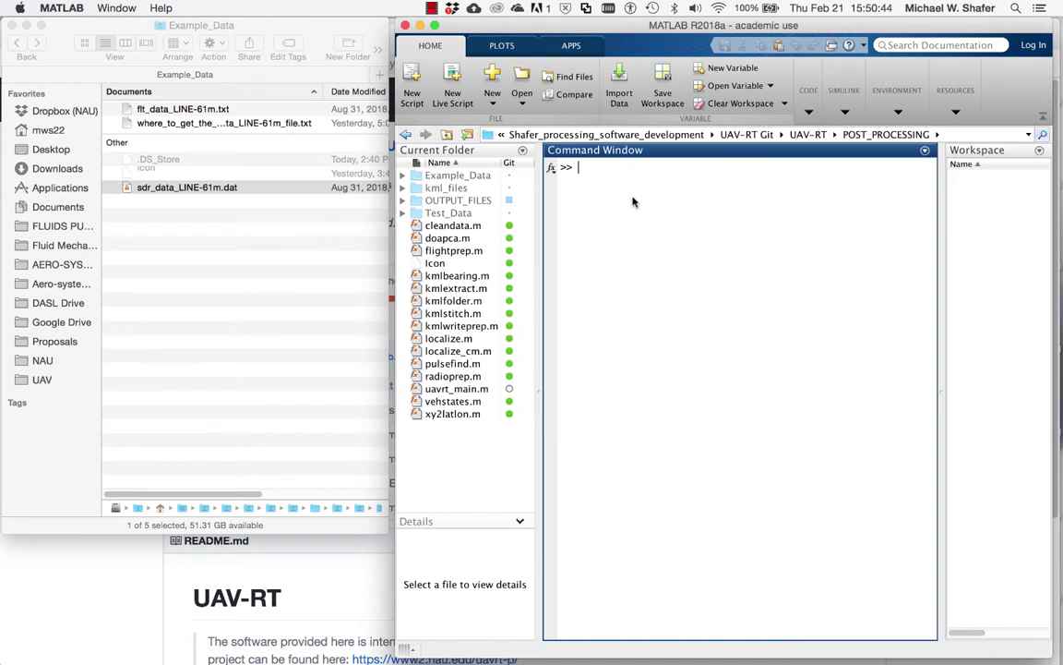
text(uavrt_main)
key(Return)
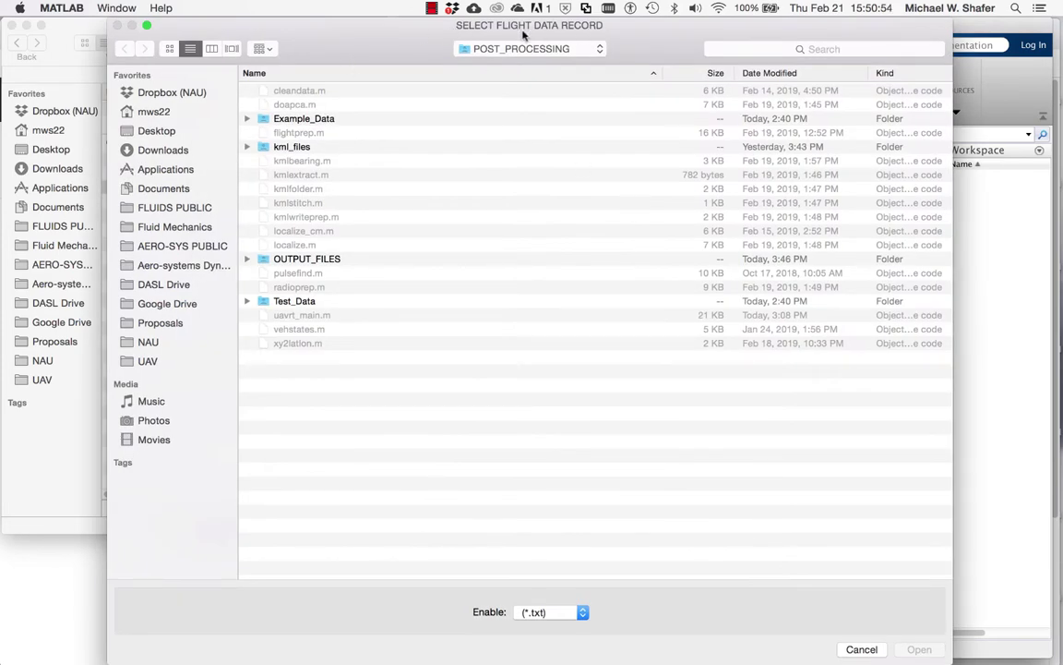
Choose flt_data_LINE-61m.txt as the flight data record and sdr_data_LINE-61m.dat as the radio data record, both from Example_Data.
double_click(323, 118)
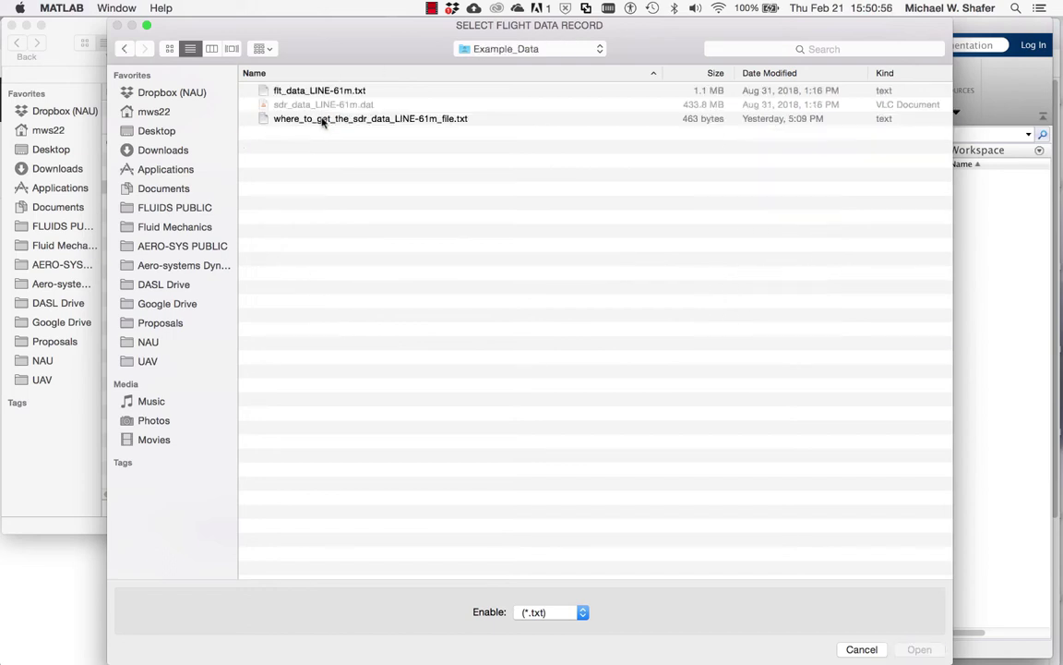
click(277, 90)
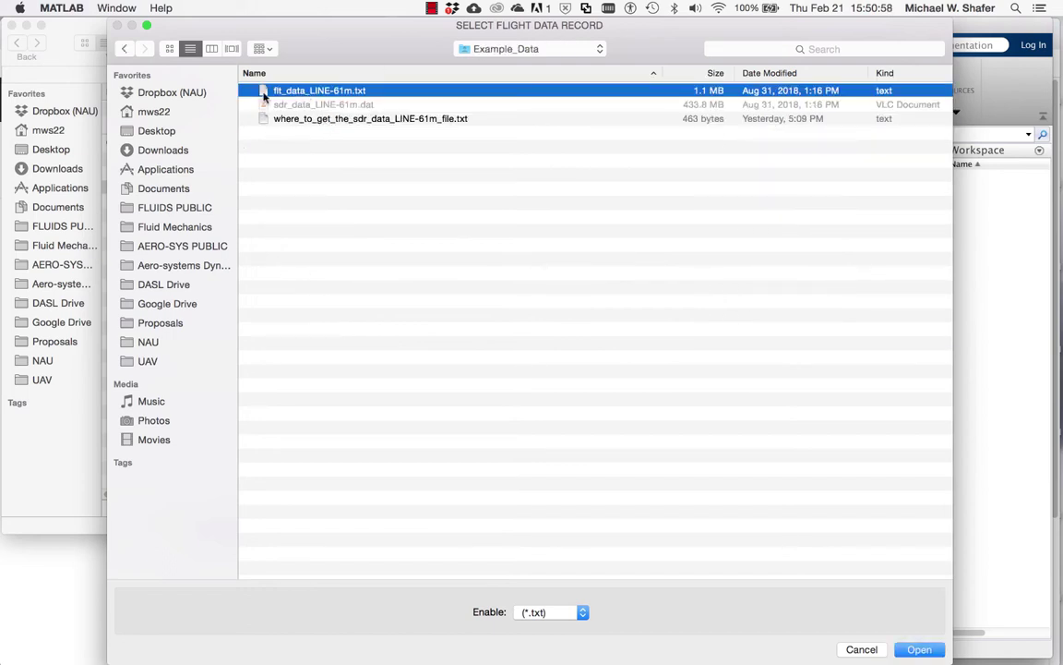
double_click(373, 92)
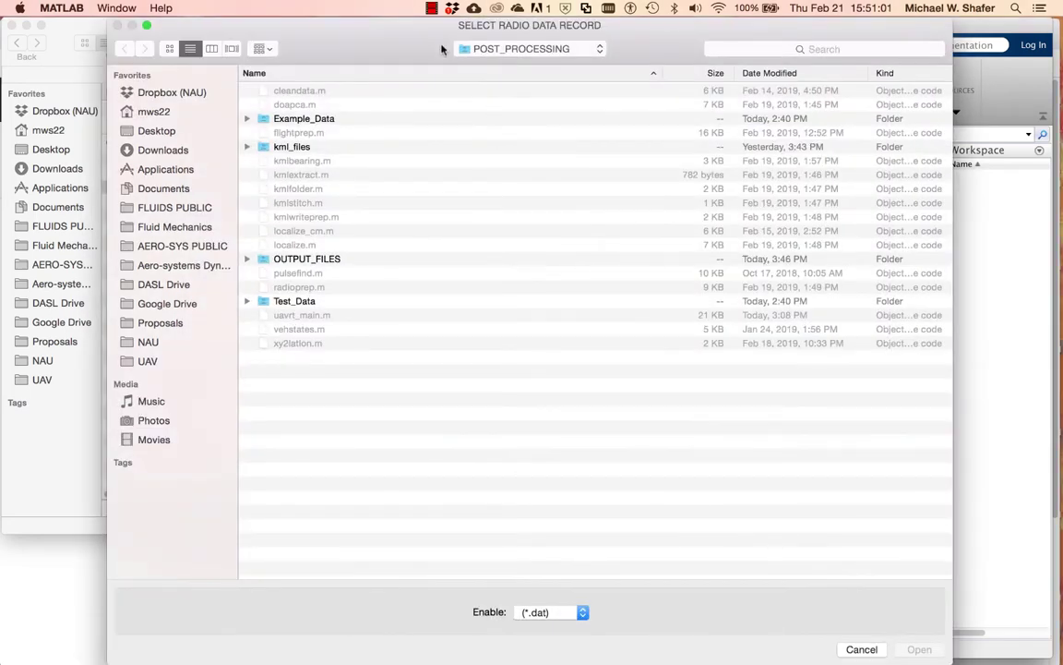
click(327, 119)
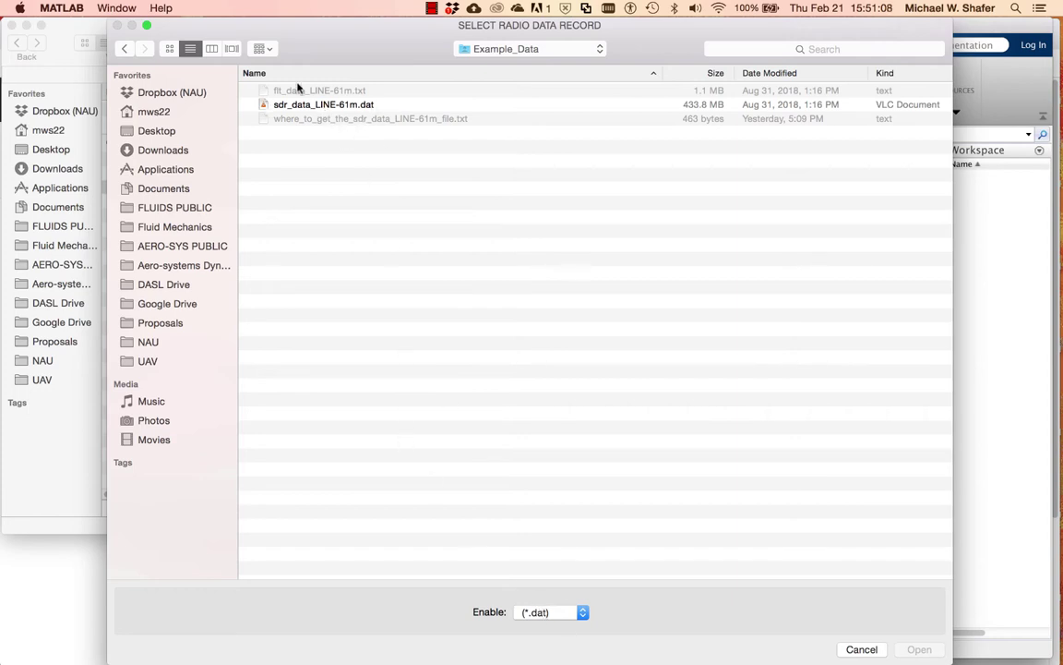
double_click(286, 103)
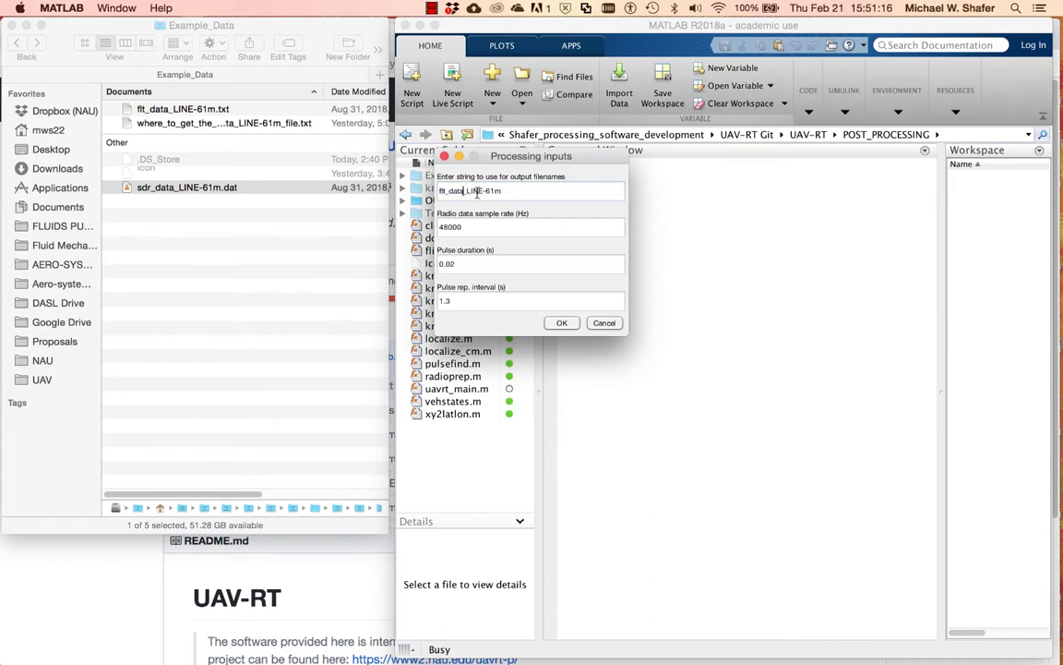
Set the output filename string to LINE-61m, and start processing with auto-detected waypoint dwell time.
click(467, 191)
key(shift+Home)
key(shift+Left)
key(shift+Left)
key(BackSpace)
double_click(467, 263)
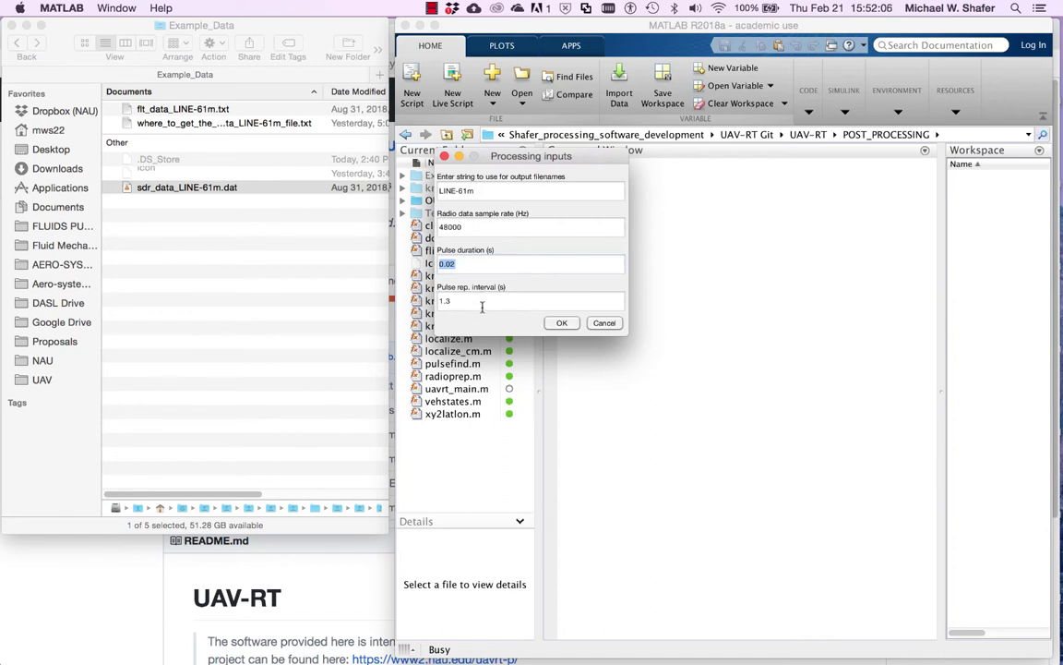
click(560, 324)
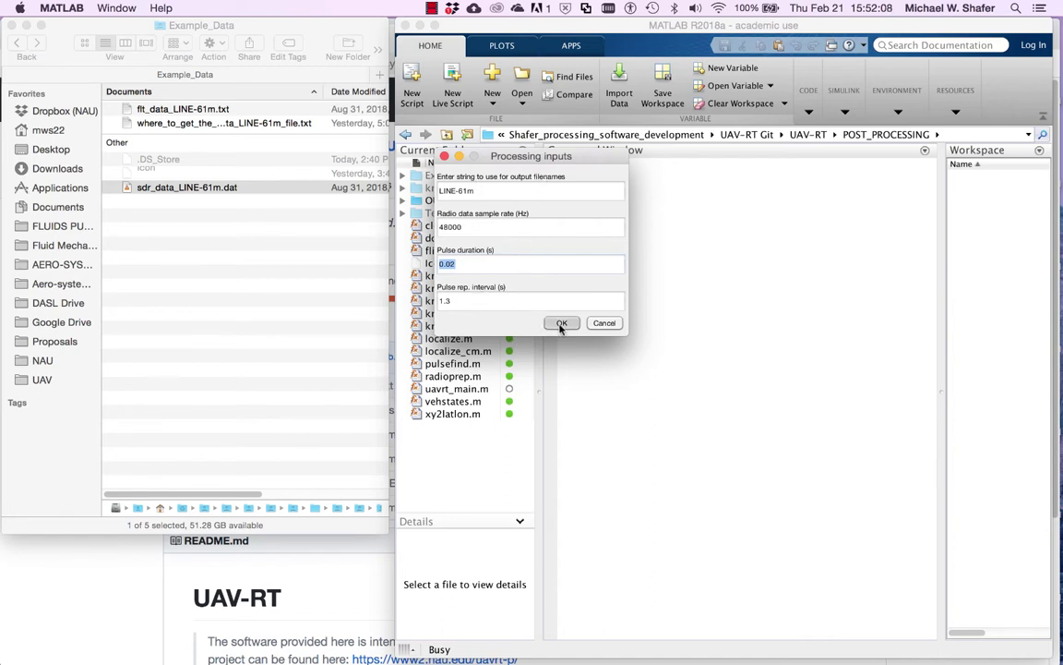
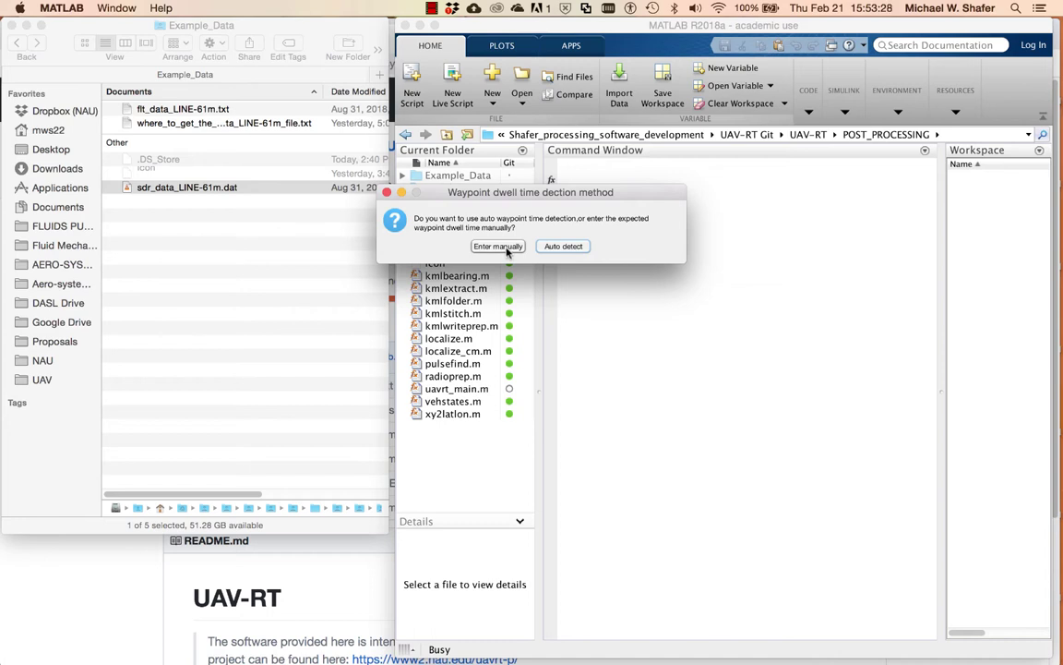
click(574, 245)
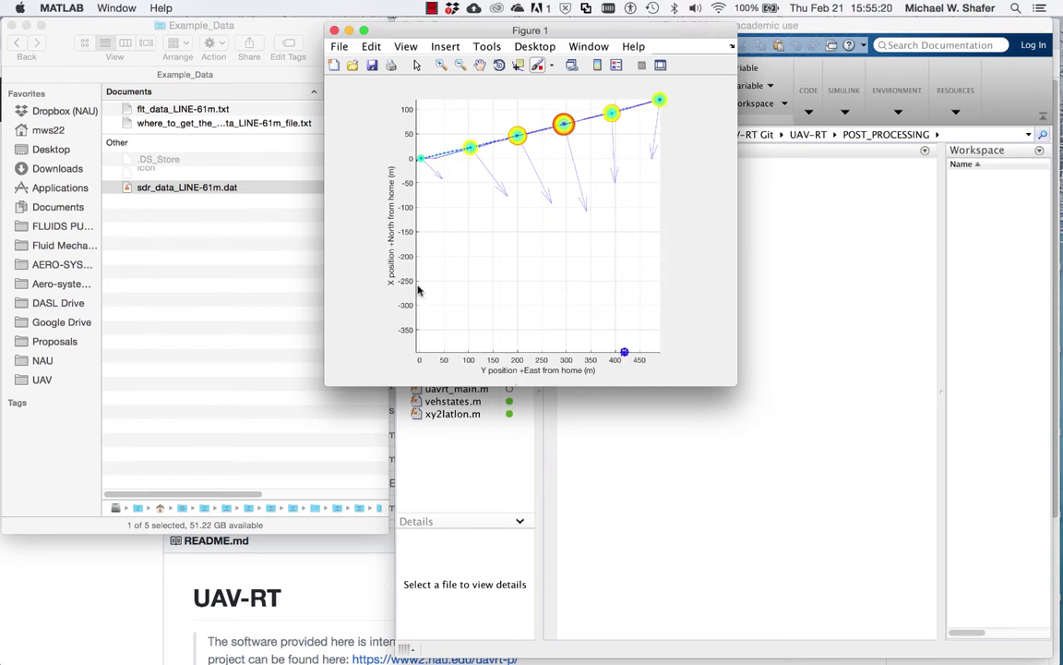
Rotate the flight path and bearing plot in 3D to inspect it, and close the figure.
click(498, 65)
mouse_move(544, 237)
mouse_down()
mouse_move(515, 177)
mouse_move(541, 242)
mouse_up()
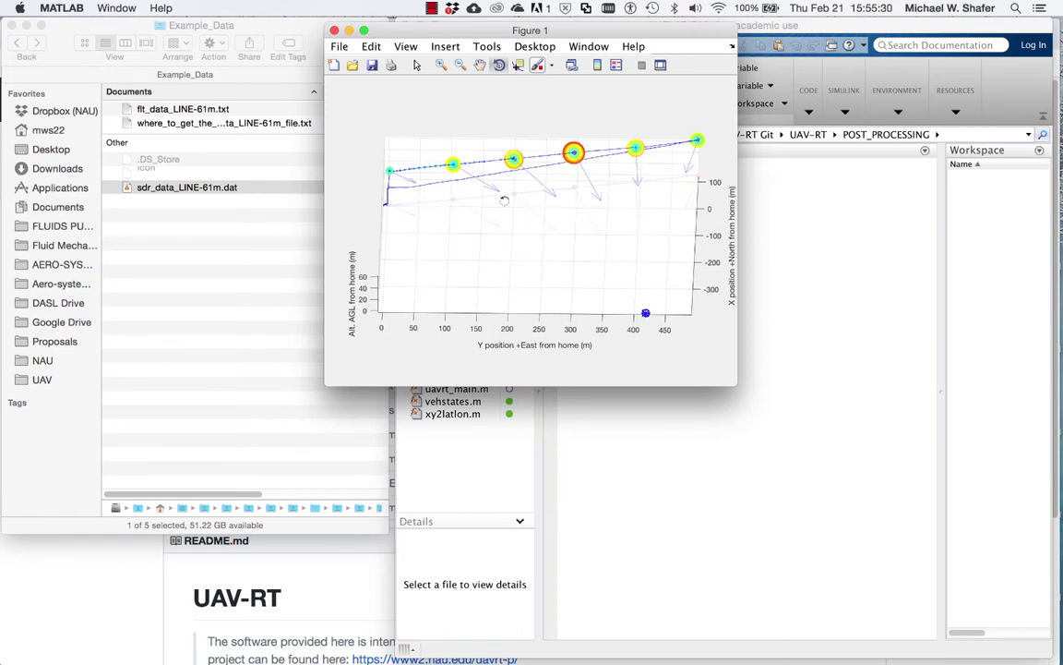
drag(430, 211, 531, 242)
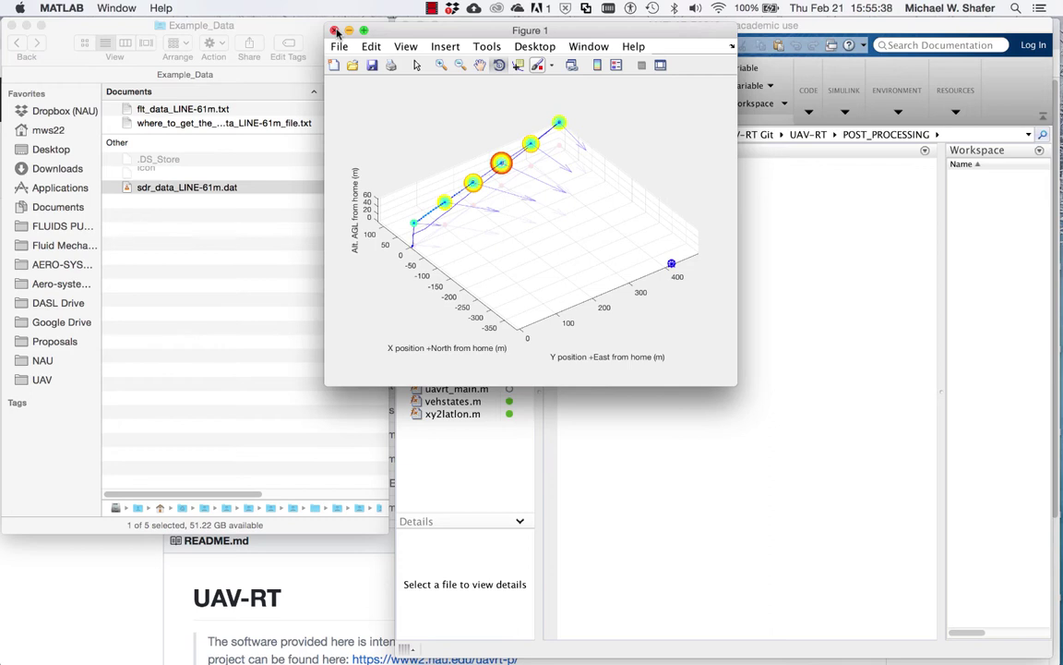
click(336, 31)
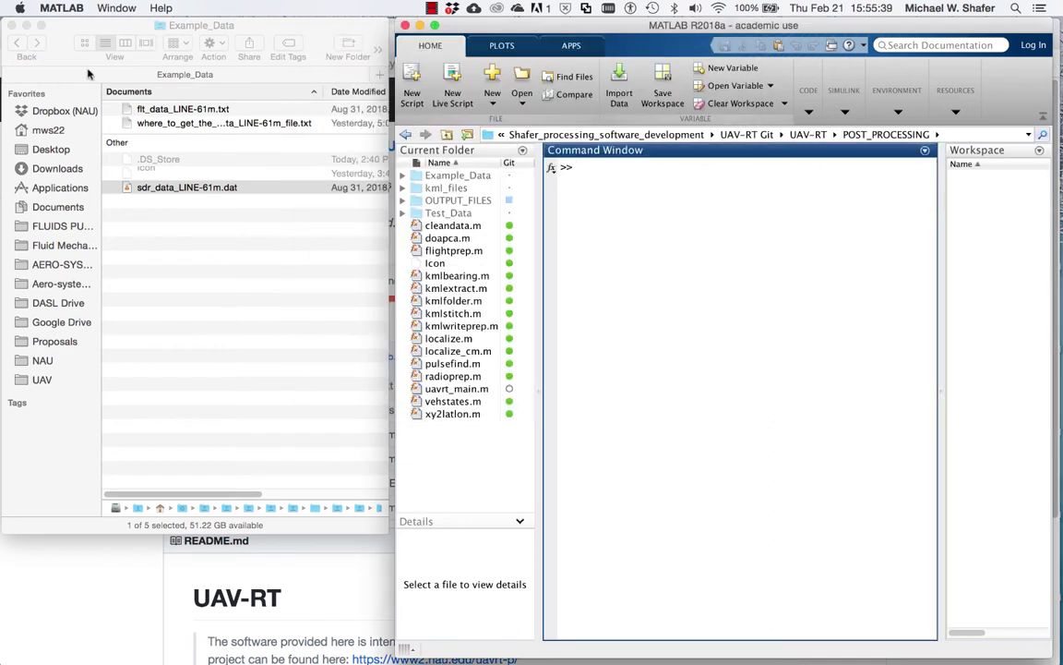
Open LINE-61m-SUMMARY.txt from the OUTPUT_FILES folder inside POST_PROCESSING to view the localization results.
click(27, 56)
click(16, 42)
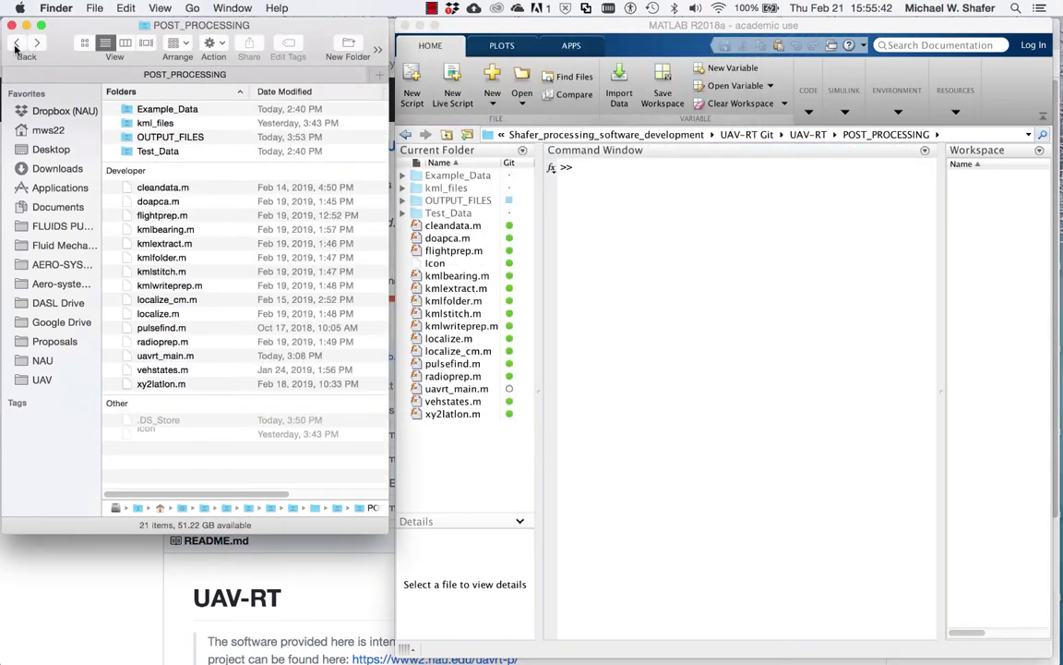
click(198, 136)
double_click(199, 135)
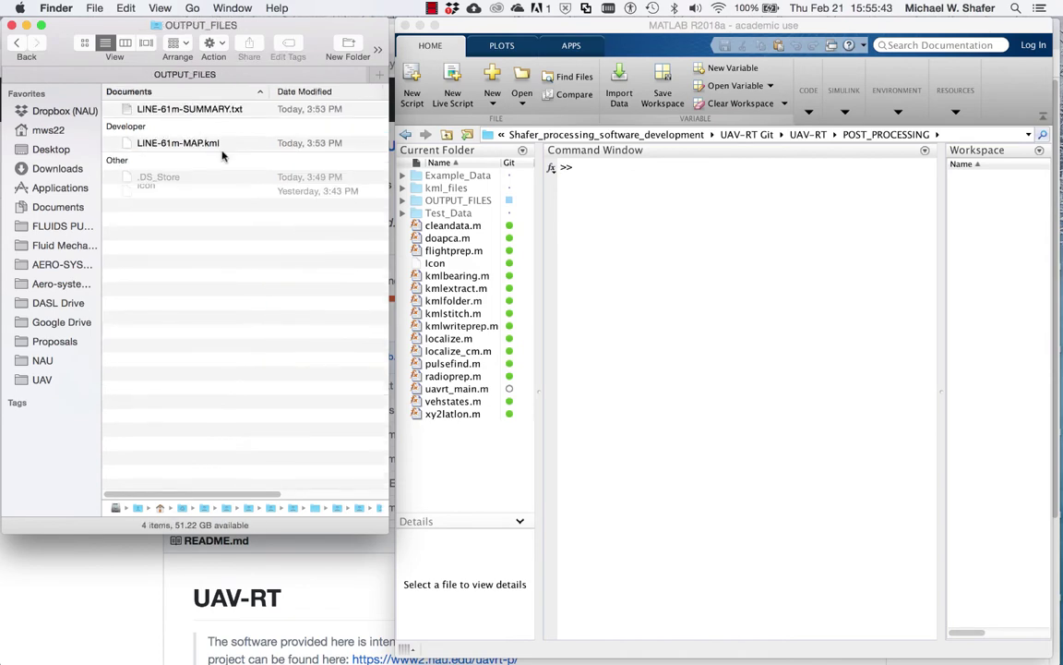
click(181, 107)
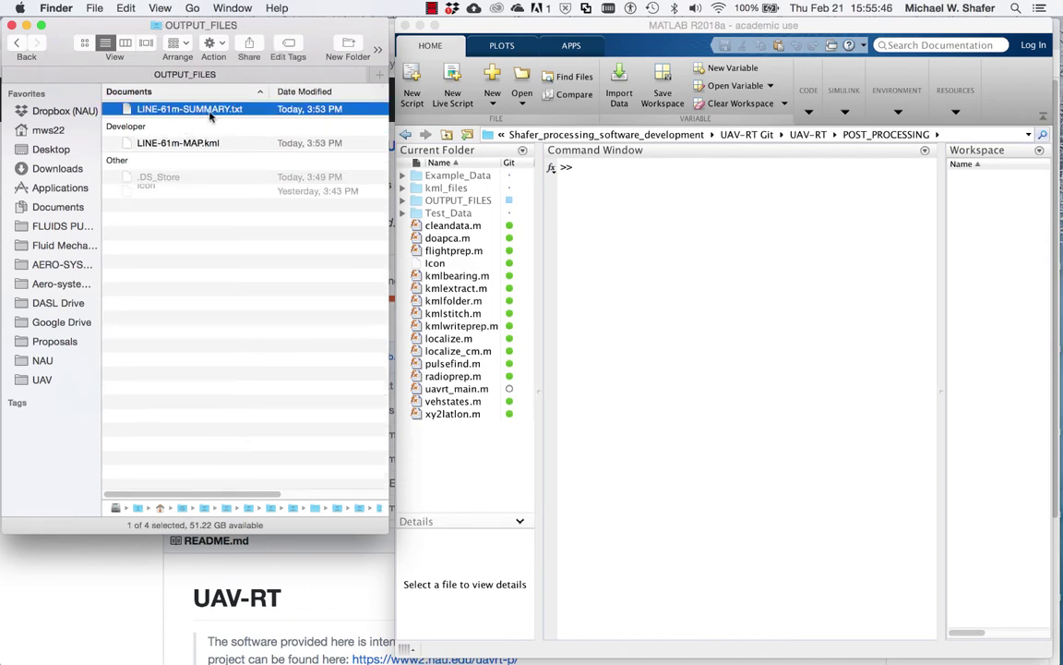
double_click(209, 110)
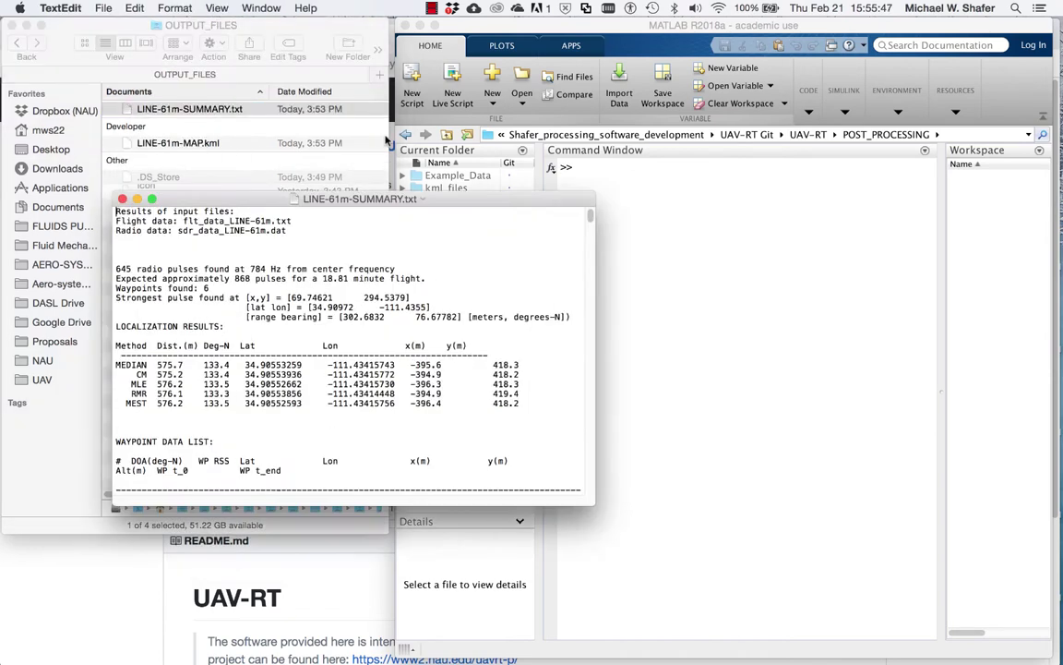
Widen and reposition the summary window to fit its tables, and examine the found and expected radio pulse counts.
drag(598, 258, 886, 250)
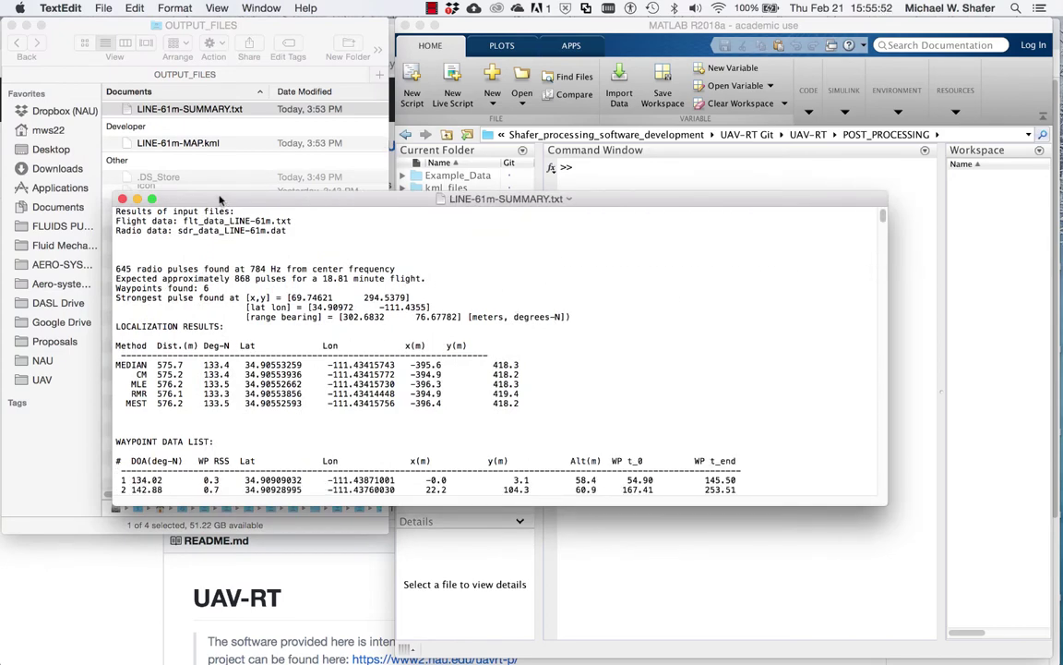
drag(197, 197, 206, 68)
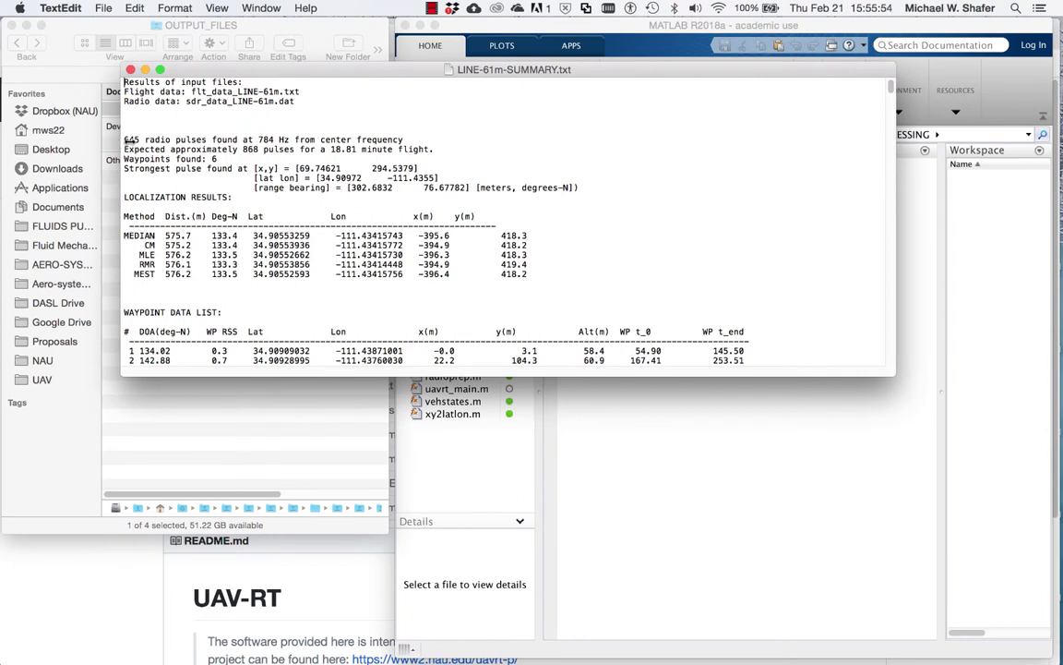
drag(125, 140, 290, 139)
click(341, 139)
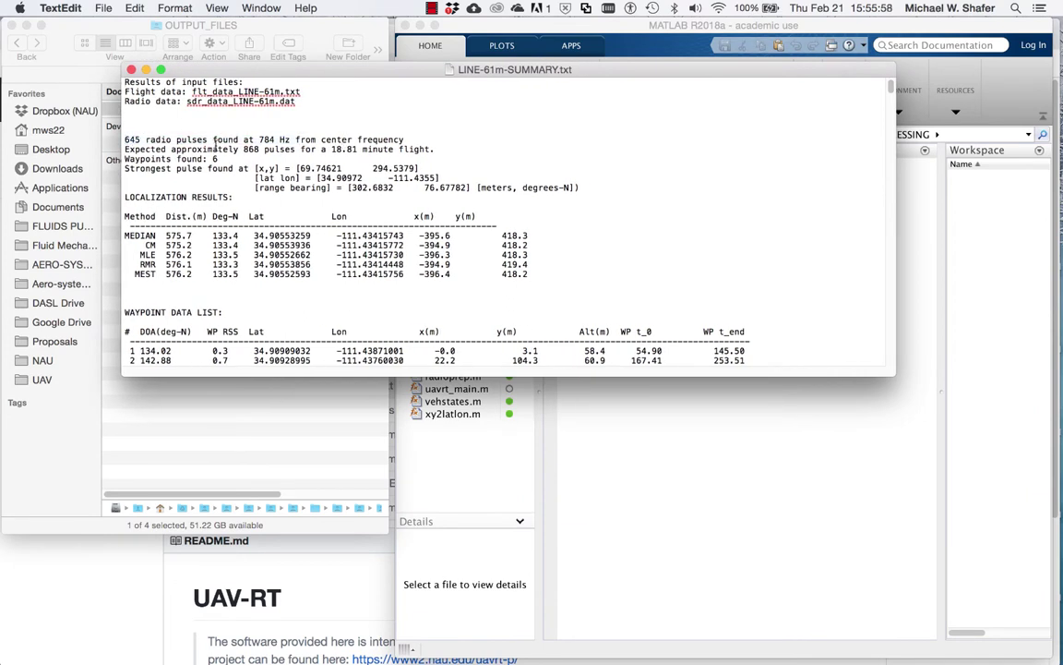
drag(187, 149, 247, 149)
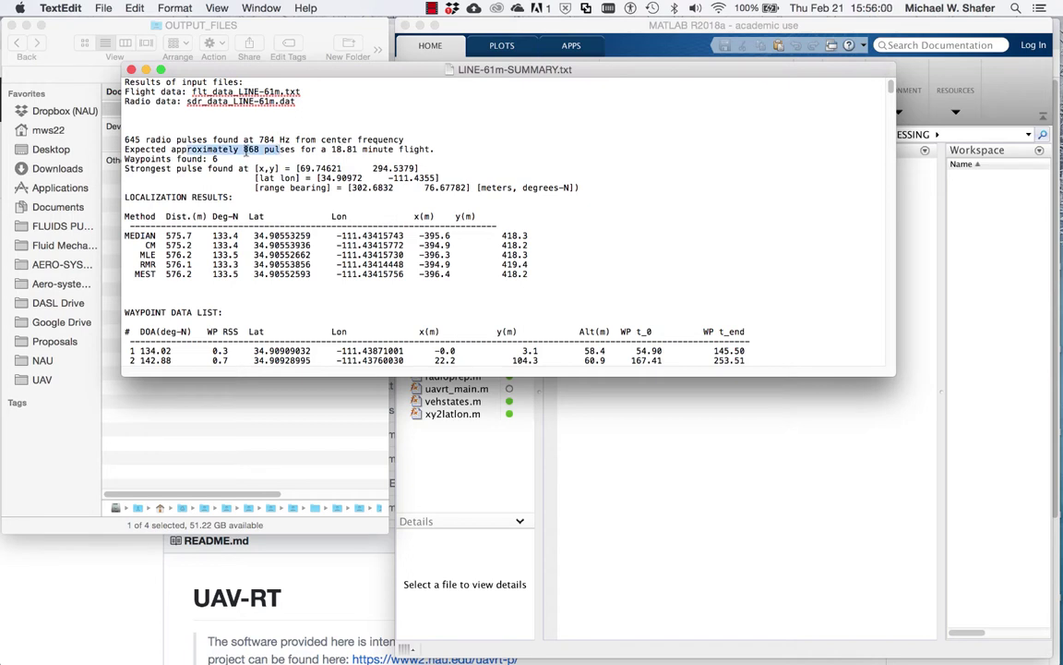
drag(359, 149, 331, 149)
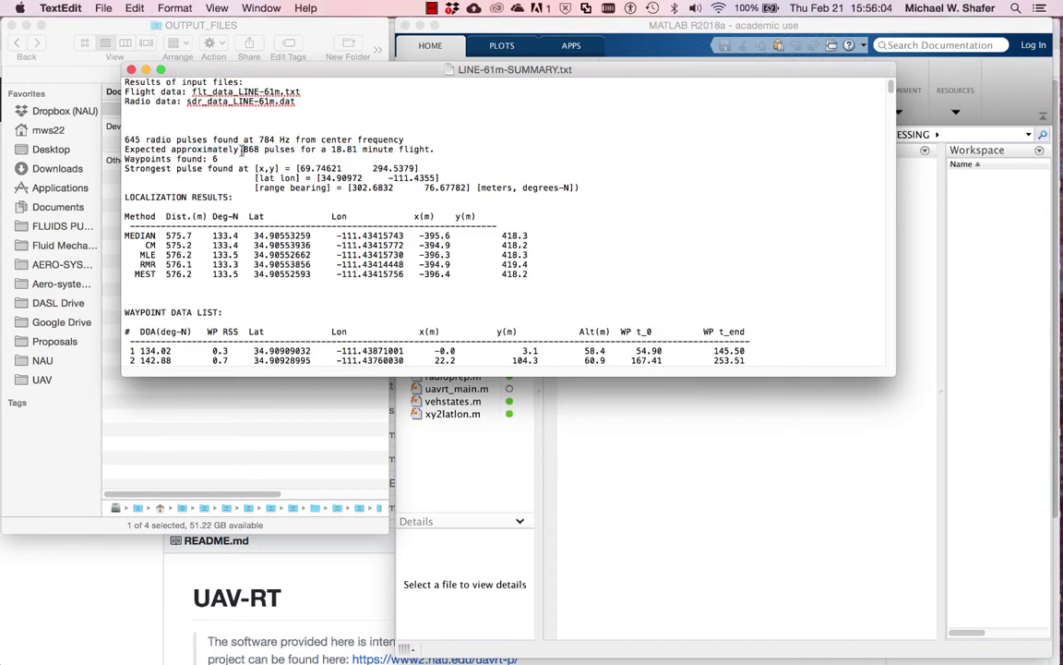
drag(244, 149, 297, 148)
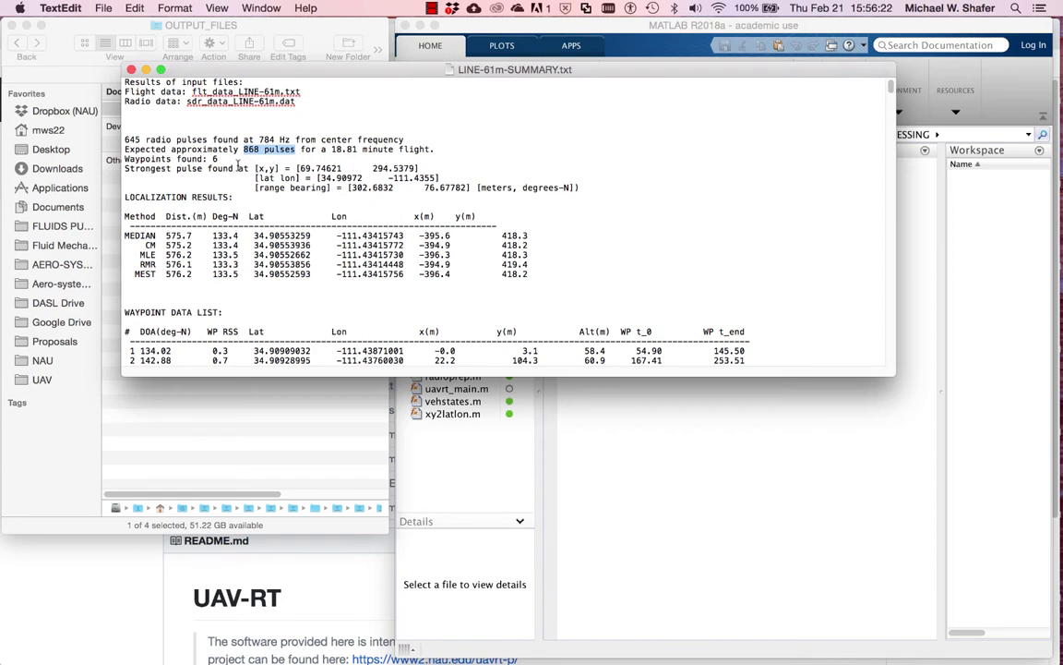
Examine the waypoint count and the strongest pulse's location in x-y, latitude-longitude and range-bearing form.
click(160, 163)
double_click(159, 161)
click(159, 169)
drag(159, 169, 583, 183)
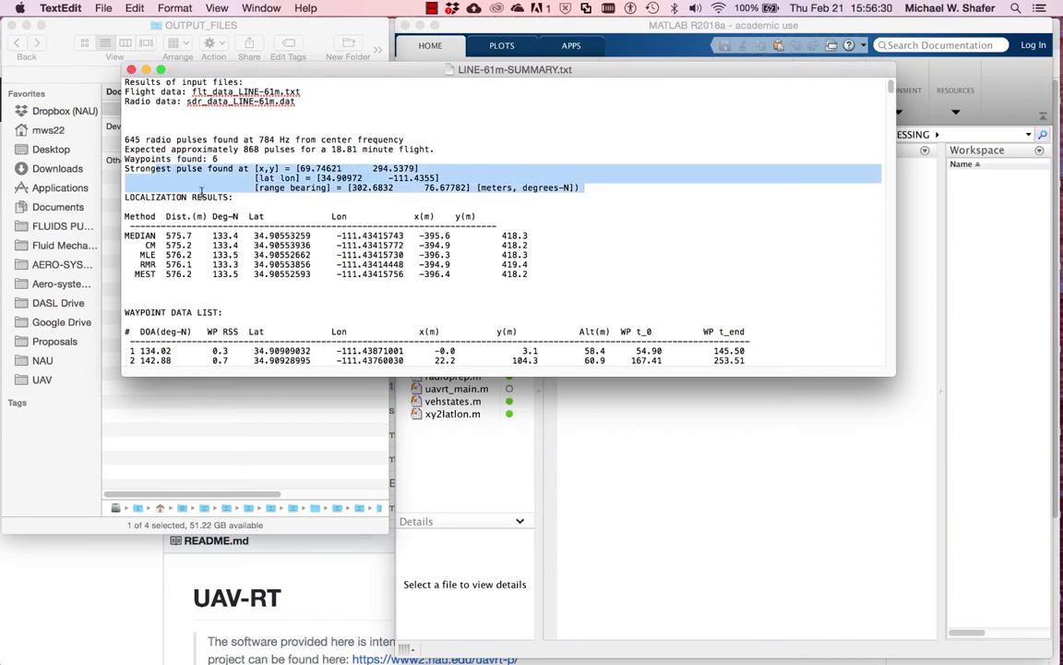
click(169, 168)
drag(175, 169, 218, 170)
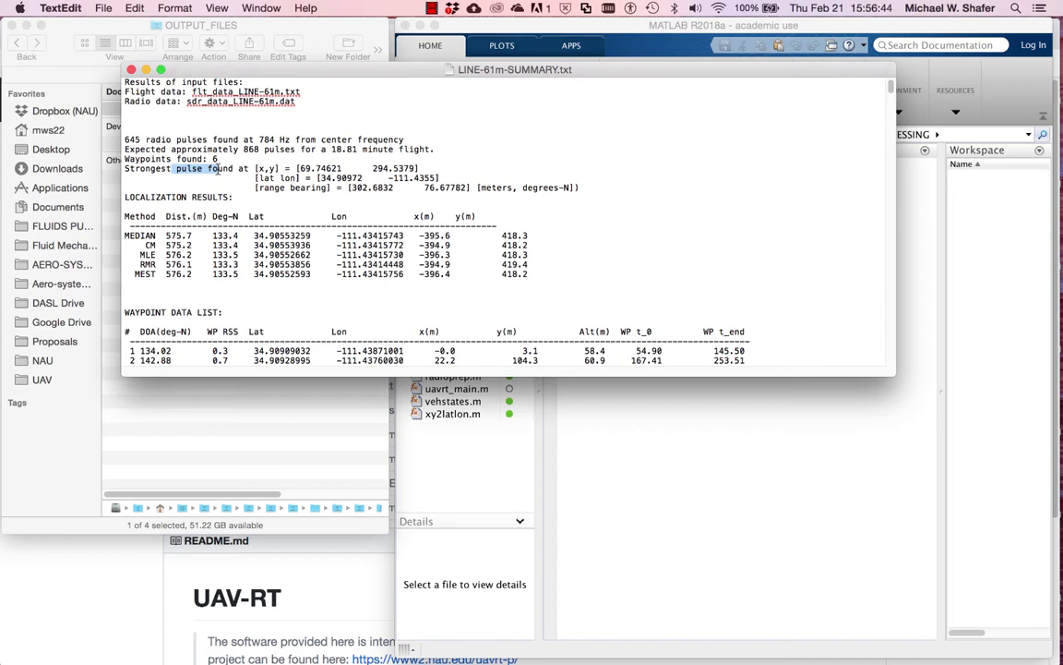
drag(219, 168, 635, 187)
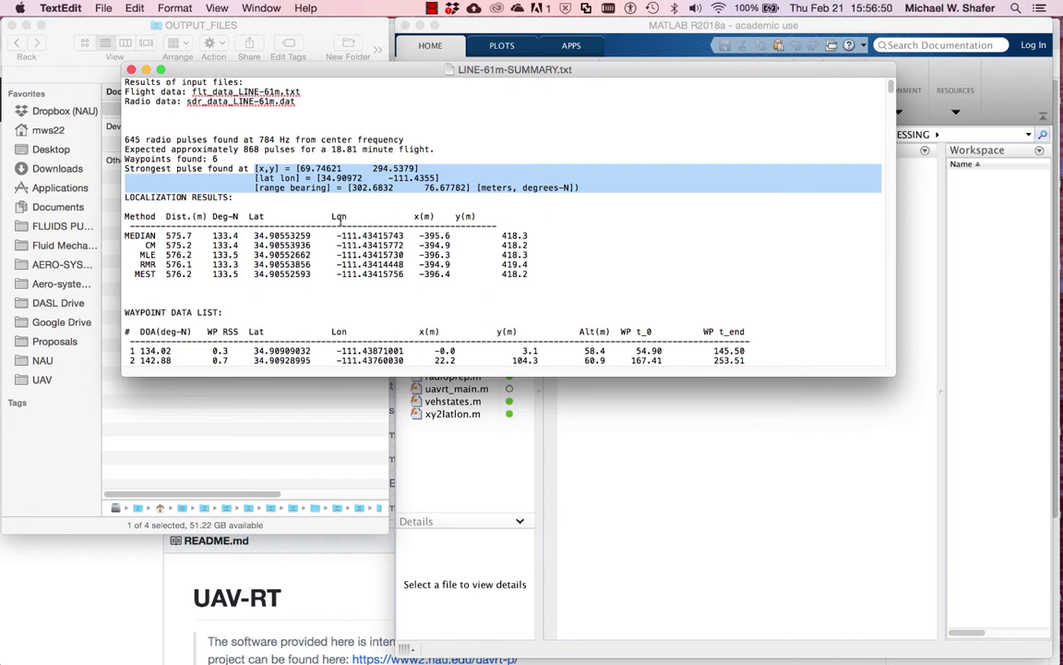
click(307, 194)
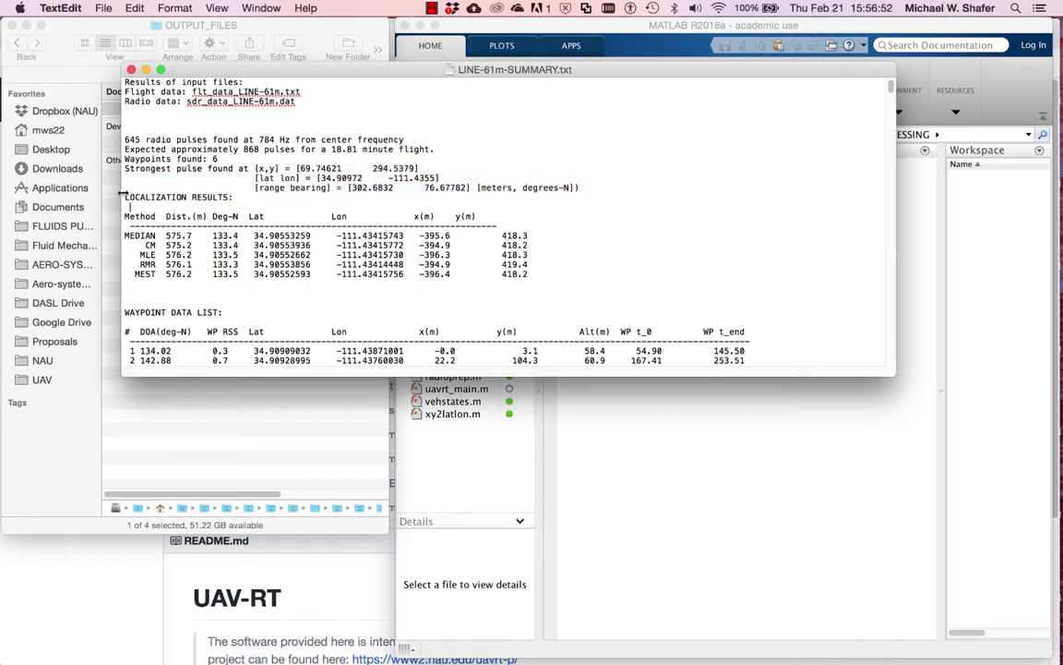
Review the localization results by method, highlighting the MEDIAN row's distance, bearing, latitude and longitude.
drag(117, 195, 390, 216)
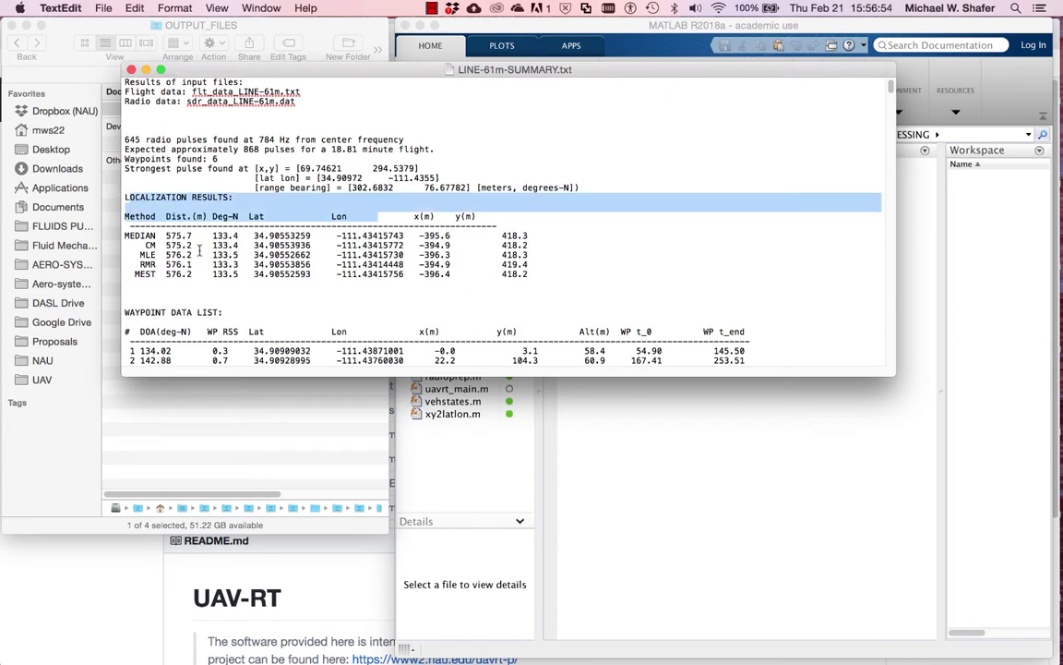
drag(123, 242, 128, 274)
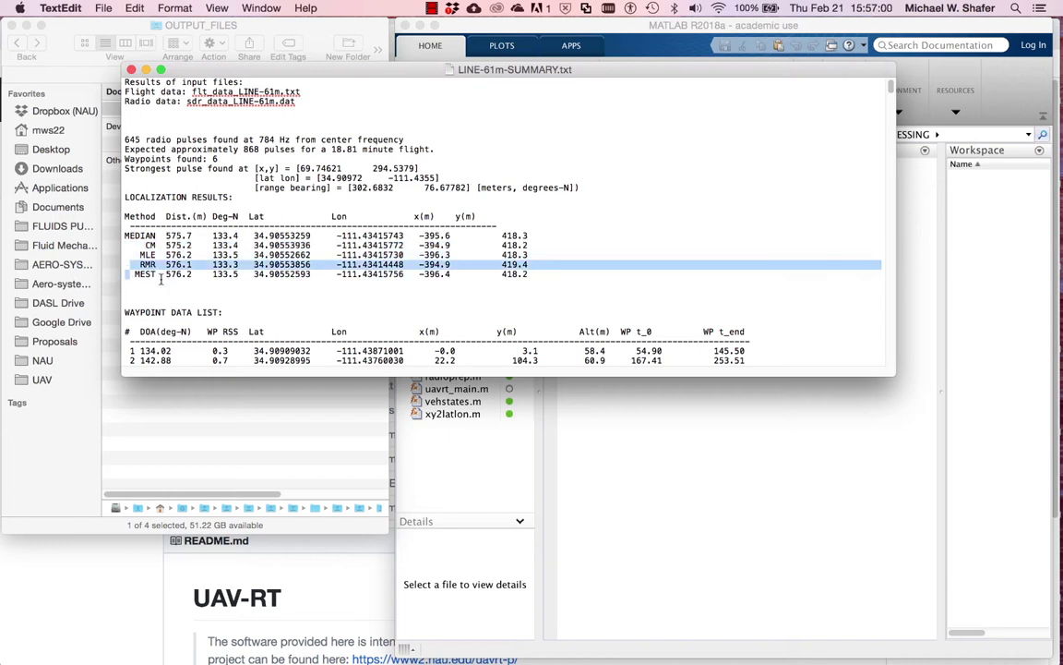
click(145, 251)
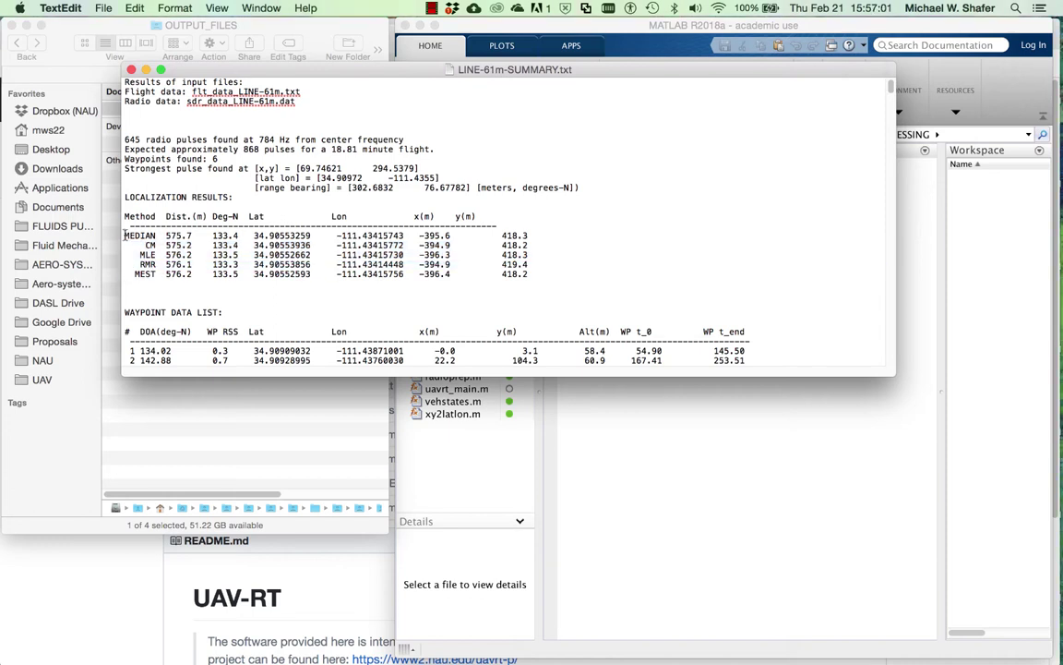
drag(115, 236, 341, 225)
click(149, 236)
drag(166, 236, 242, 236)
scroll(237, 245, down, 1)
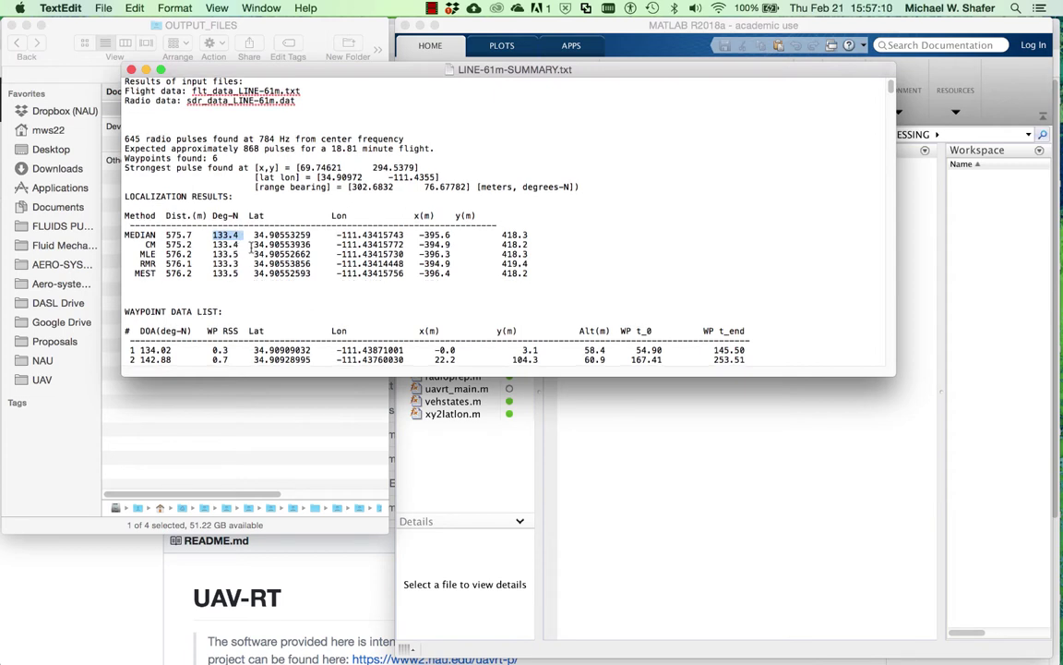
drag(254, 236, 404, 236)
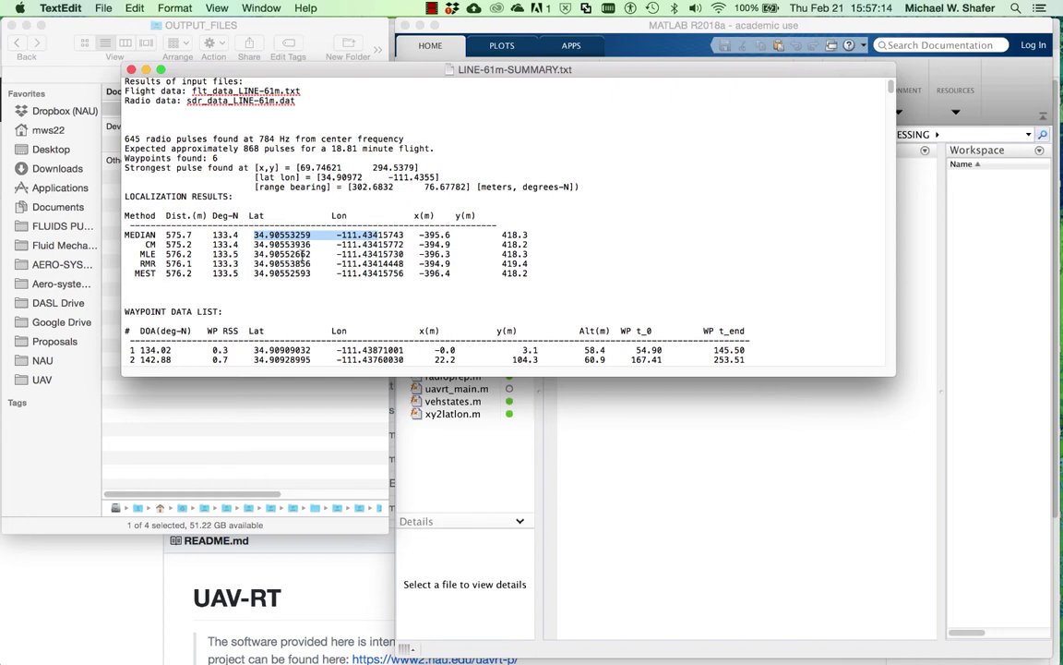
Examine the waypoint data list's bearings and relative signal strengths, comparing waypoint 4 with waypoint 1.
scroll(263, 264, down, 4)
scroll(263, 264, down, 2)
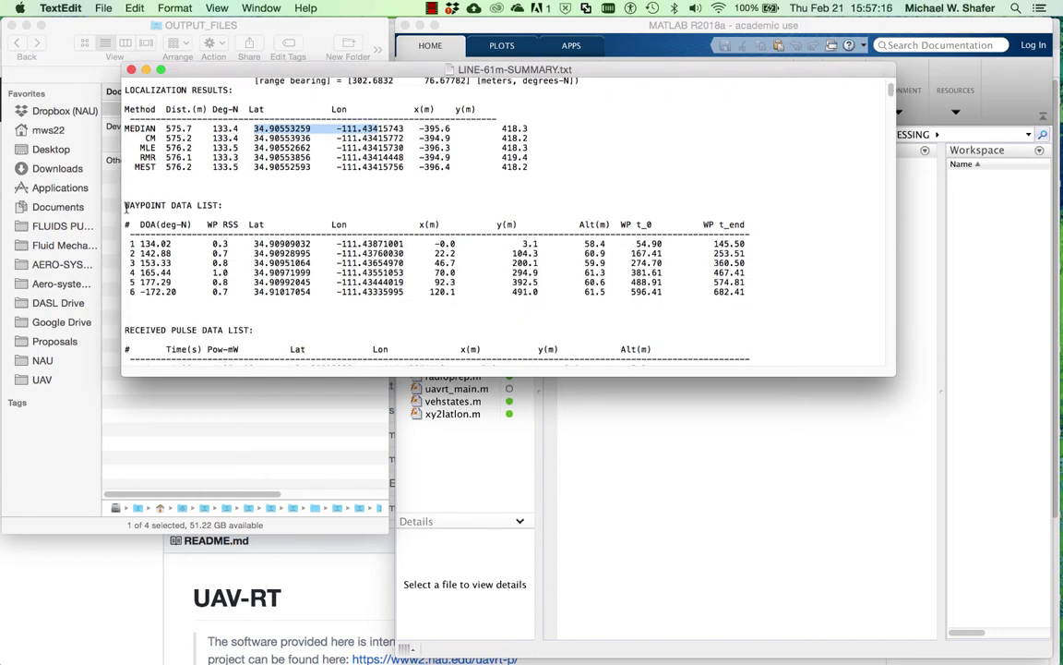
drag(124, 205, 262, 205)
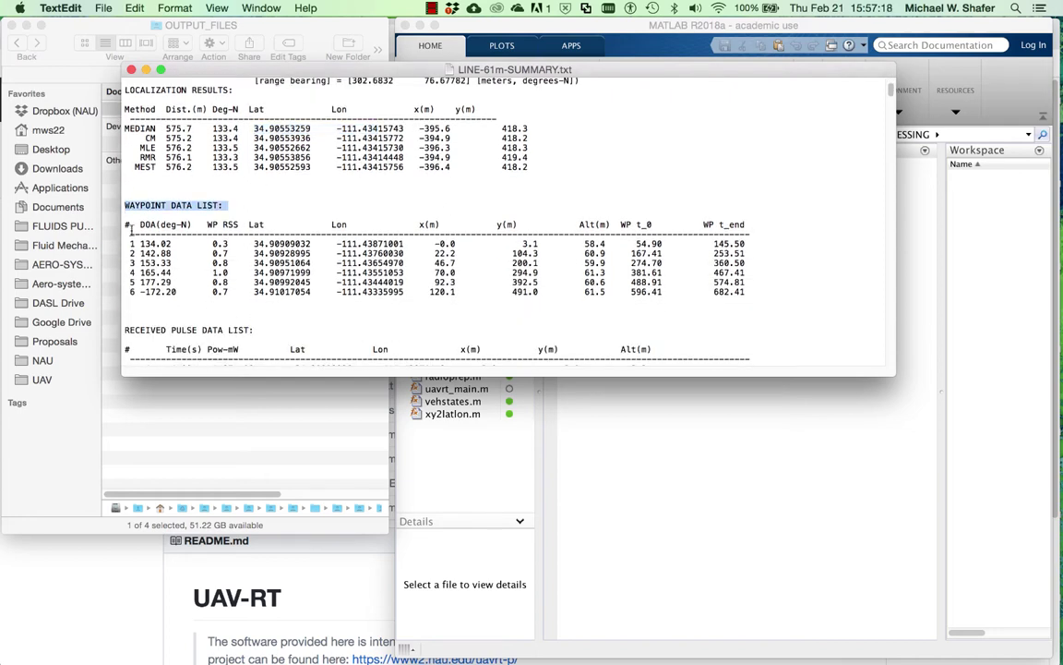
drag(125, 239, 118, 300)
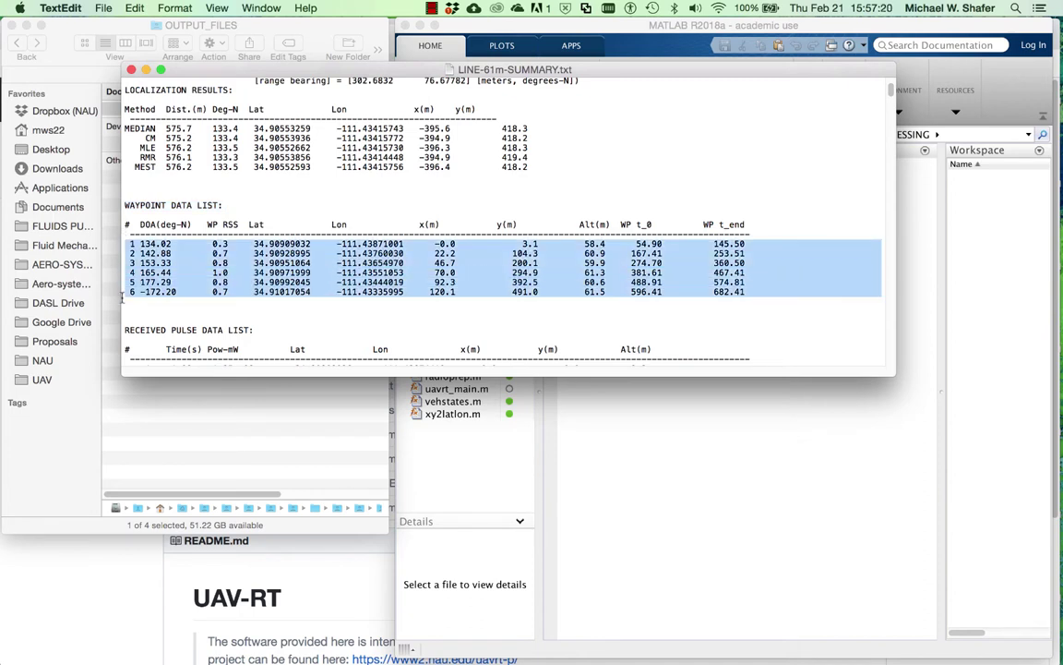
click(140, 225)
drag(139, 245, 182, 244)
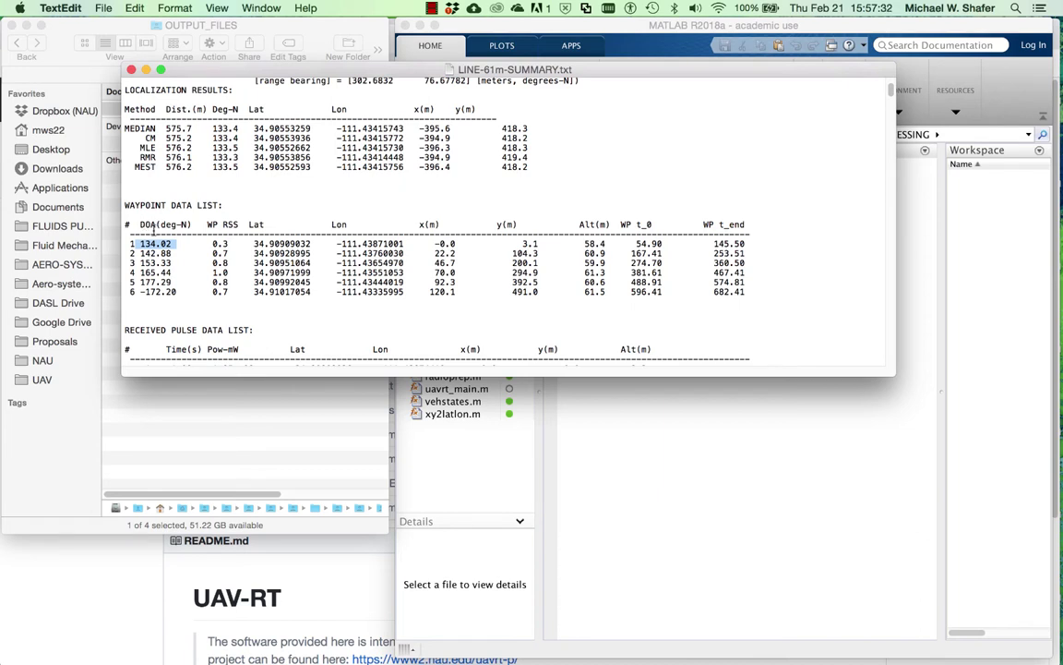
drag(210, 241, 232, 280)
click(223, 274)
drag(127, 273, 247, 273)
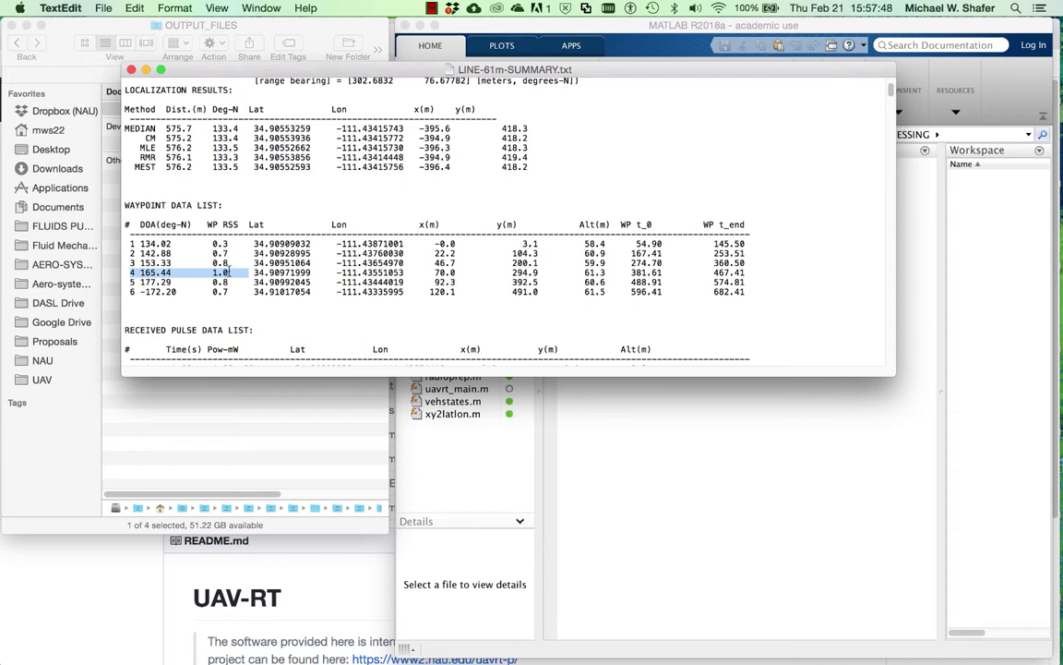
drag(140, 272, 231, 272)
drag(129, 243, 223, 242)
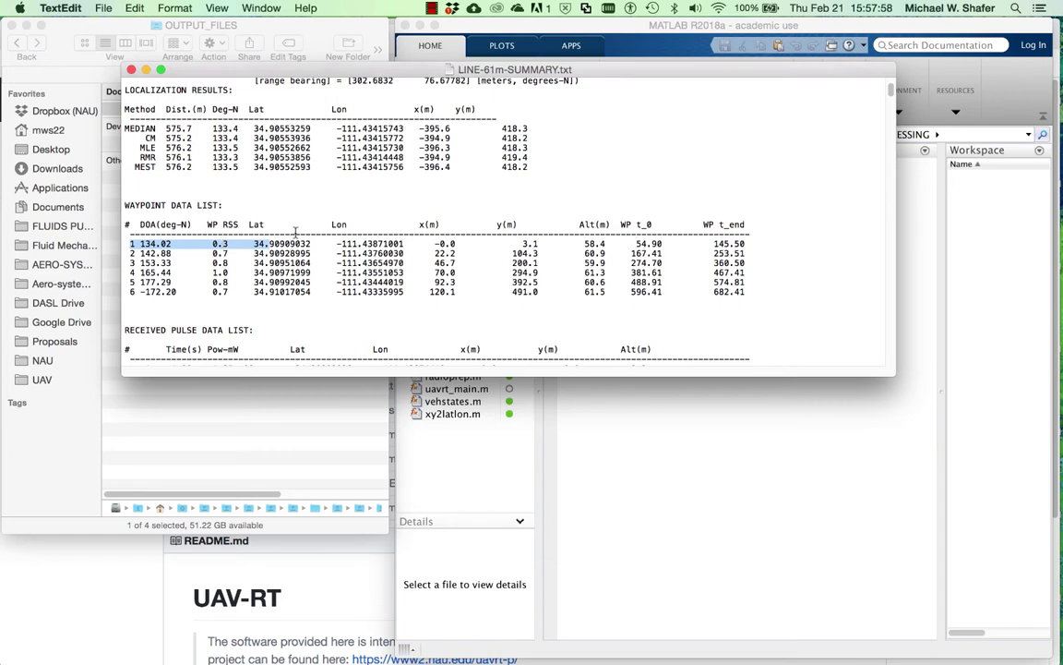
click(222, 242)
Inspect waypoint 1's latitude and longitude, x-y position, altitude, and start and end times.
drag(249, 243, 403, 292)
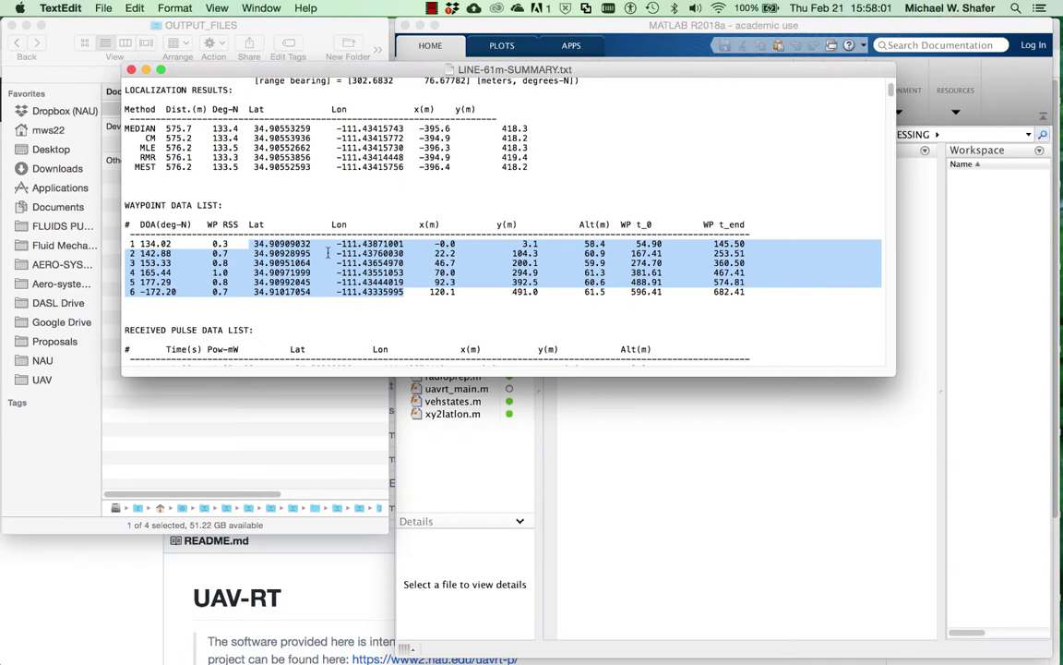
click(249, 243)
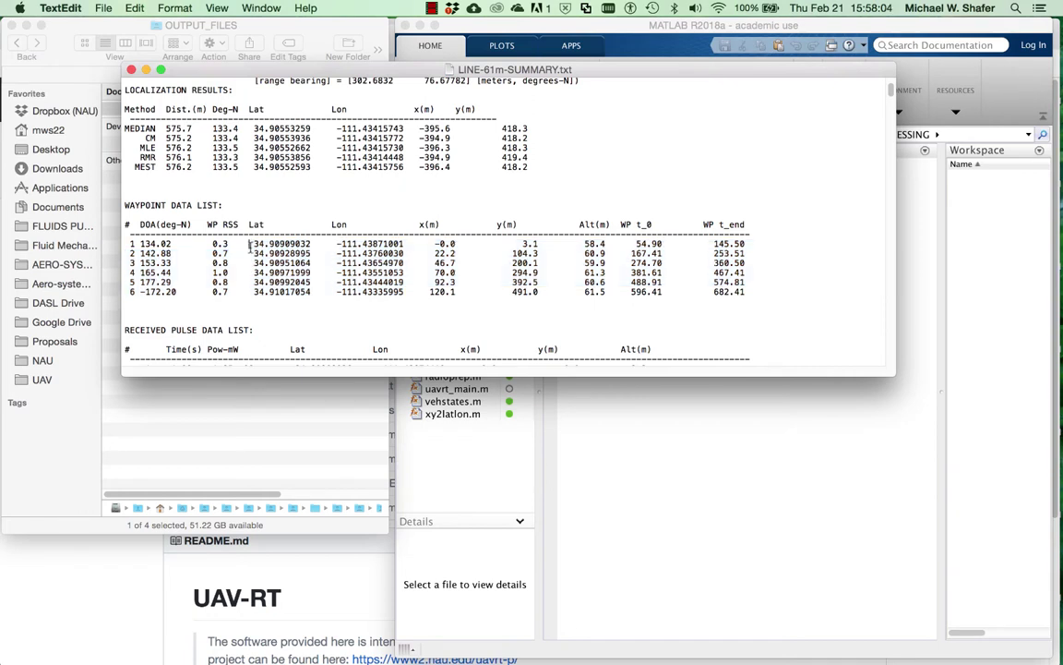
shift+click(407, 243)
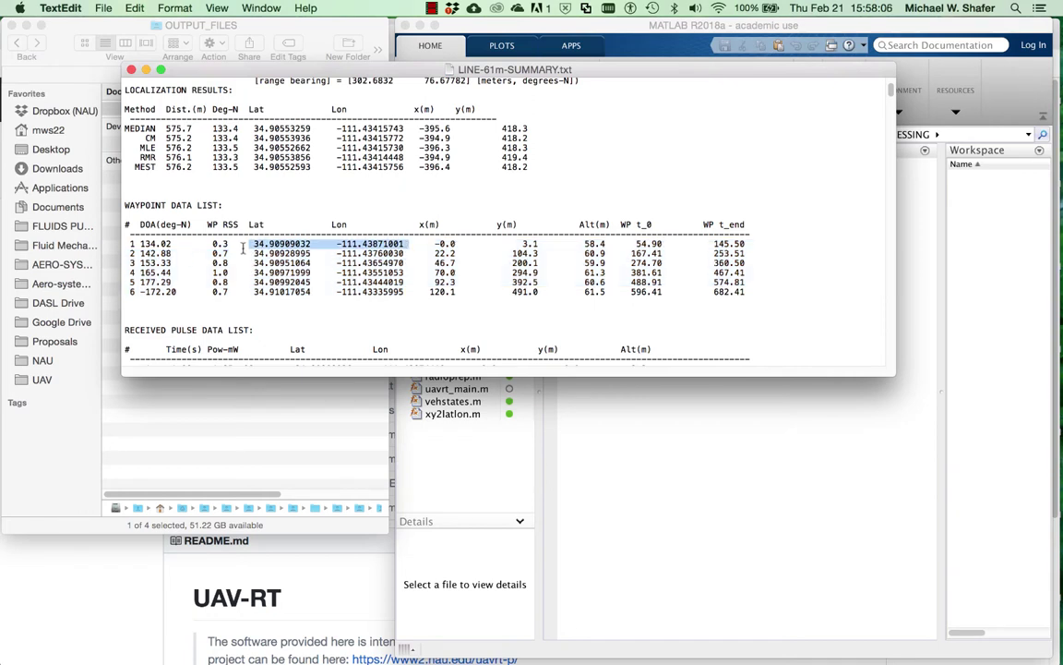
click(430, 244)
shift+click(637, 244)
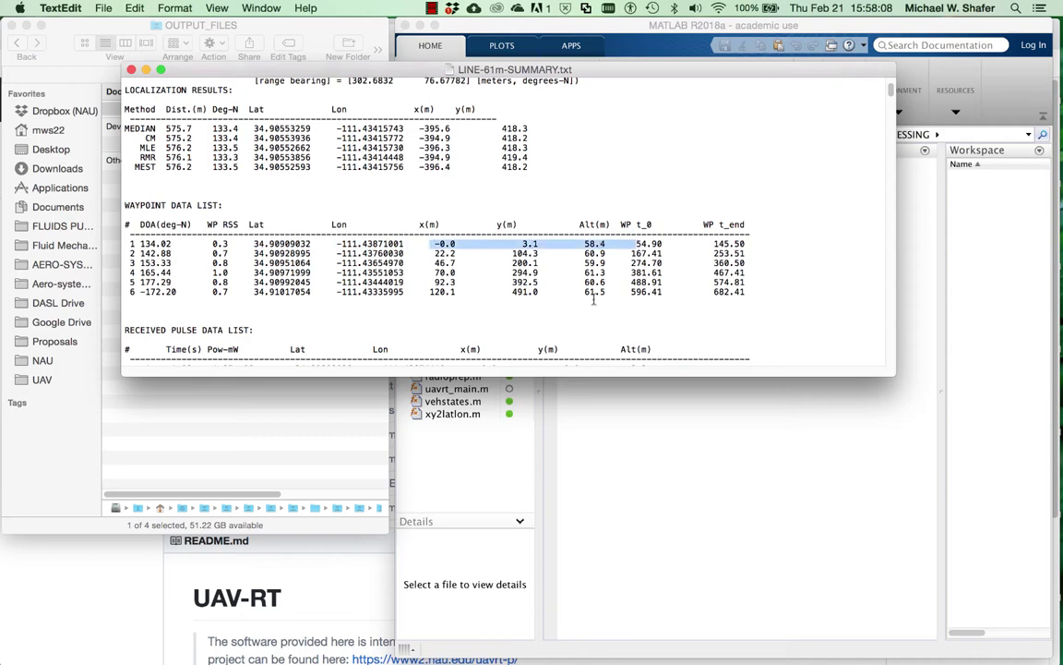
click(675, 244)
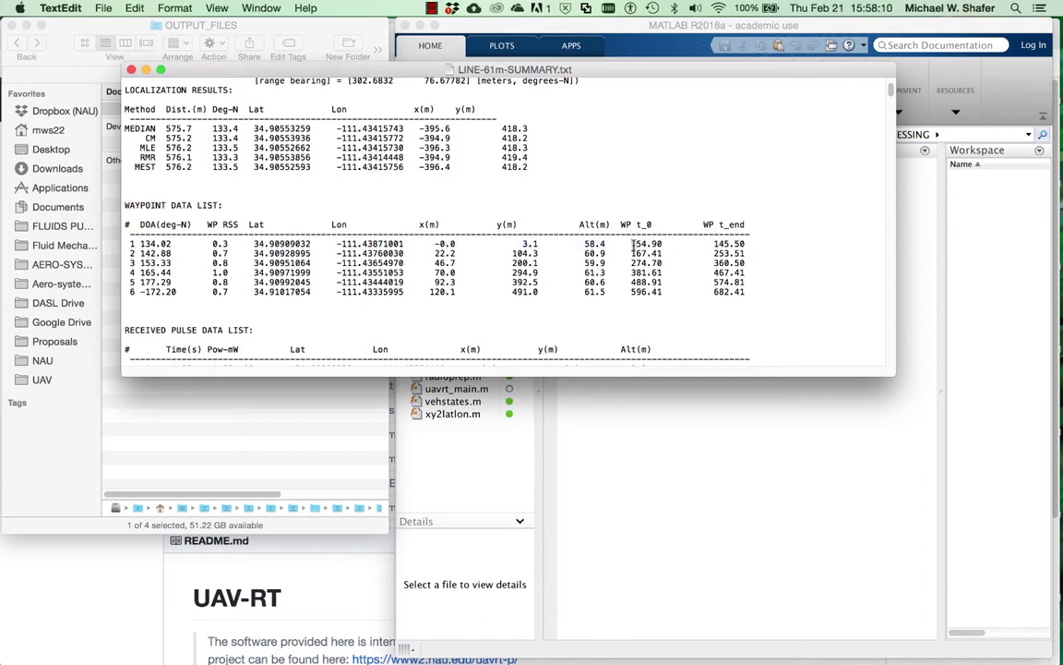
drag(632, 244, 695, 244)
click(723, 244)
Heighten the summary window and look through the received pulse data list, highlighting the first pulse's row.
scroll(289, 286, down, 5)
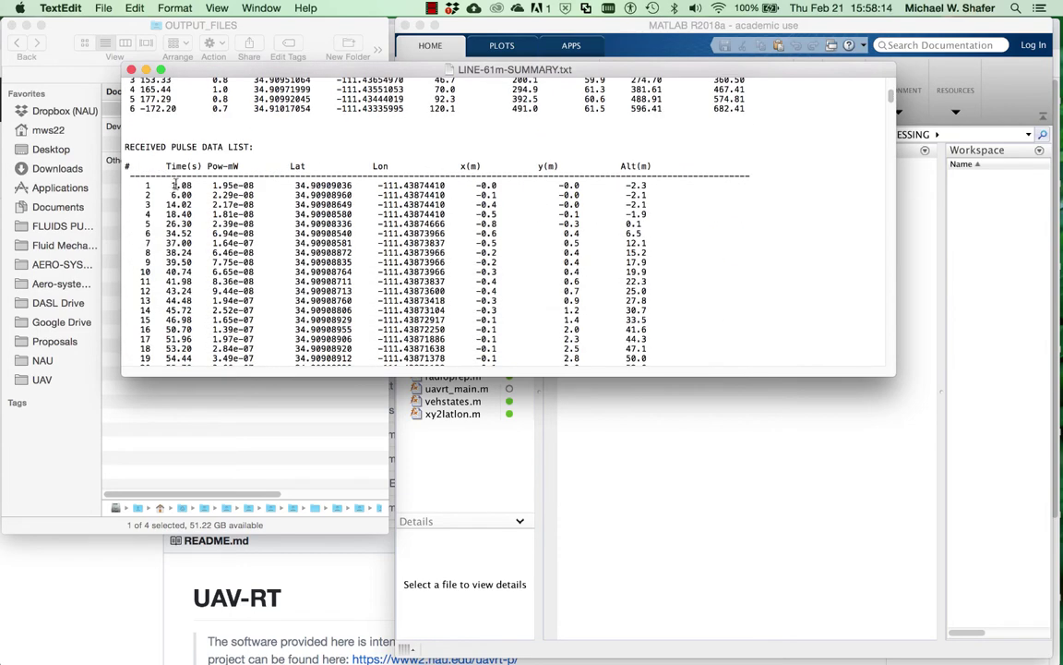
drag(893, 373, 874, 661)
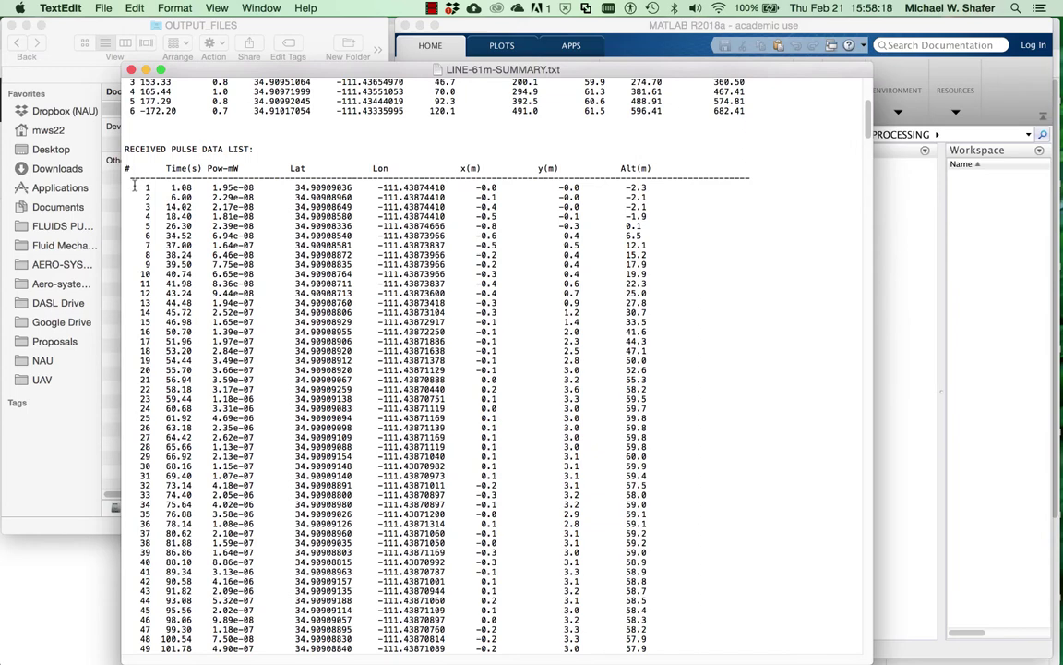
drag(126, 181, 646, 187)
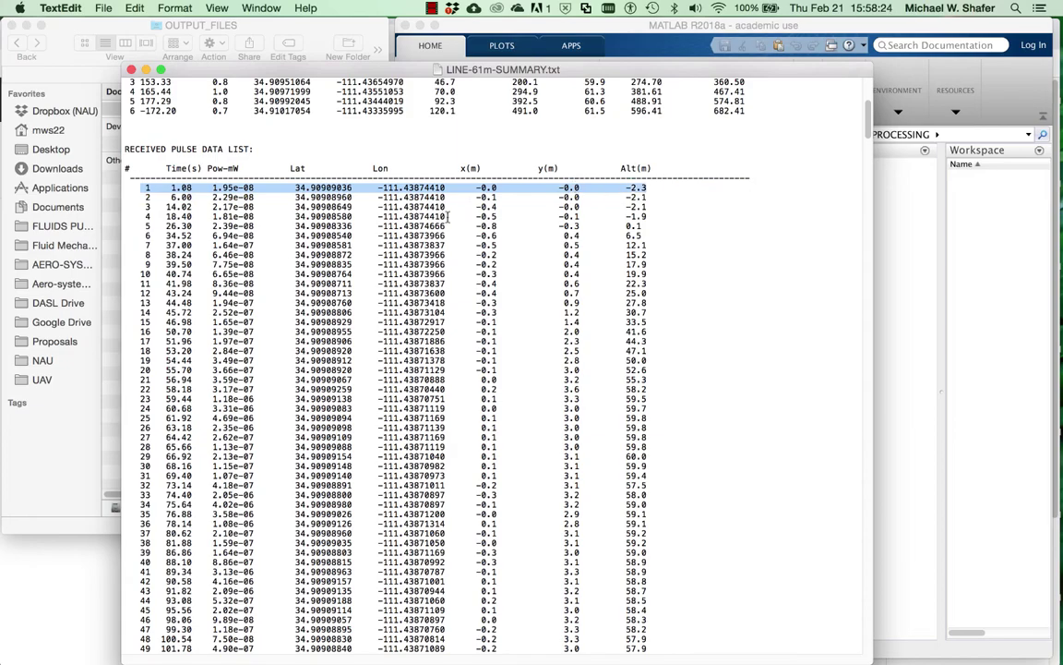
scroll(237, 218, down, 15)
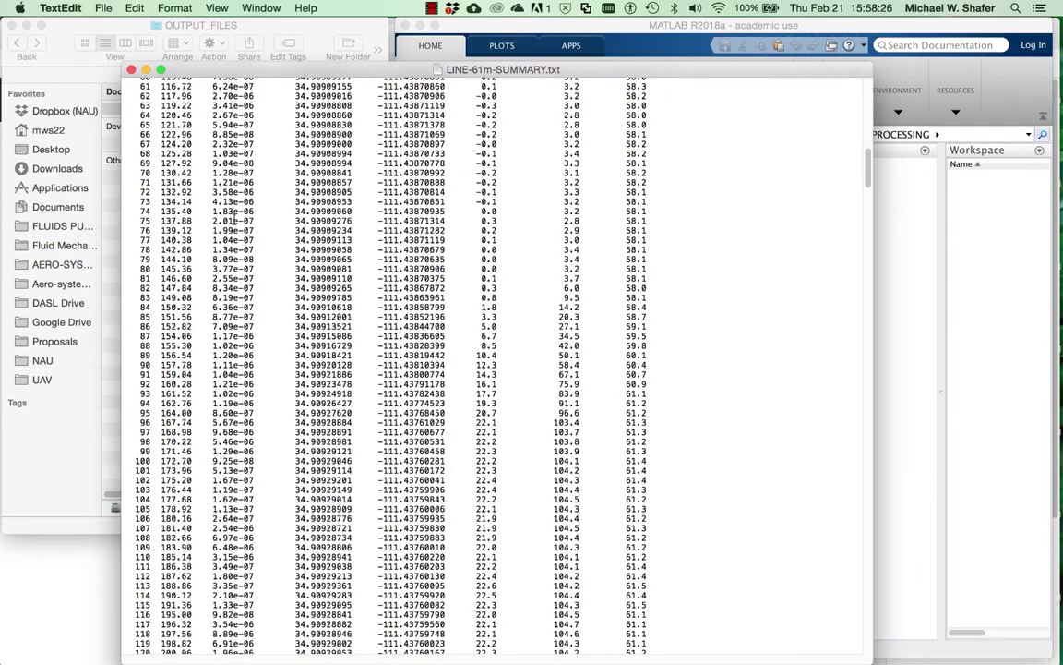
Check the flight and radio input file names at the start of the summary, and close LINE-61m-SUMMARY.txt.
drag(869, 175, 864, 118)
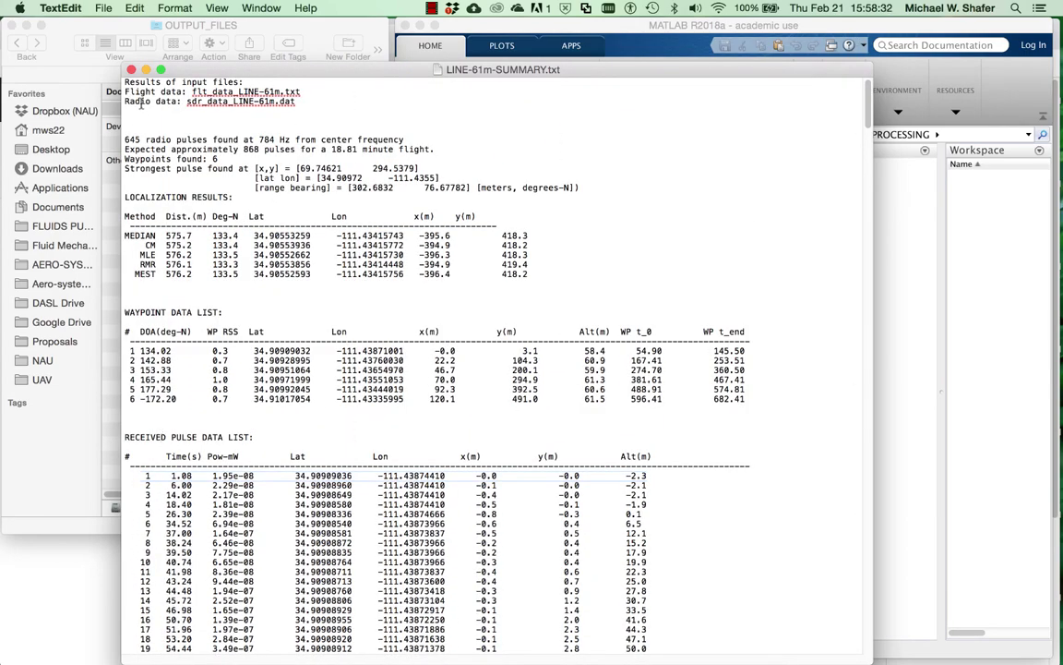
click(131, 70)
drag(142, 100, 108, 85)
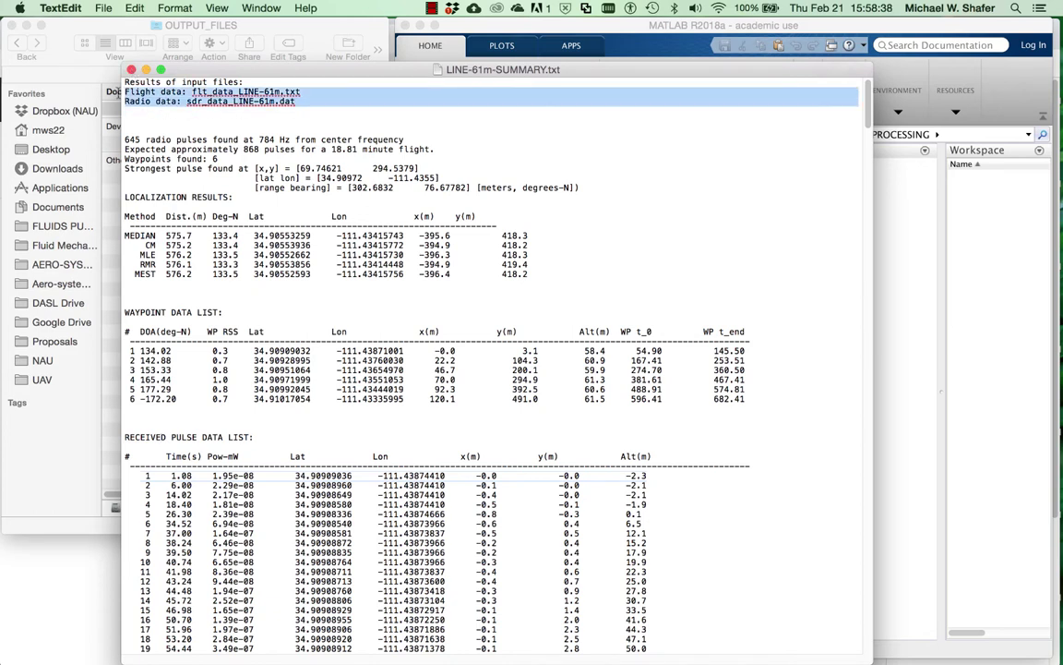
drag(320, 109, 112, 88)
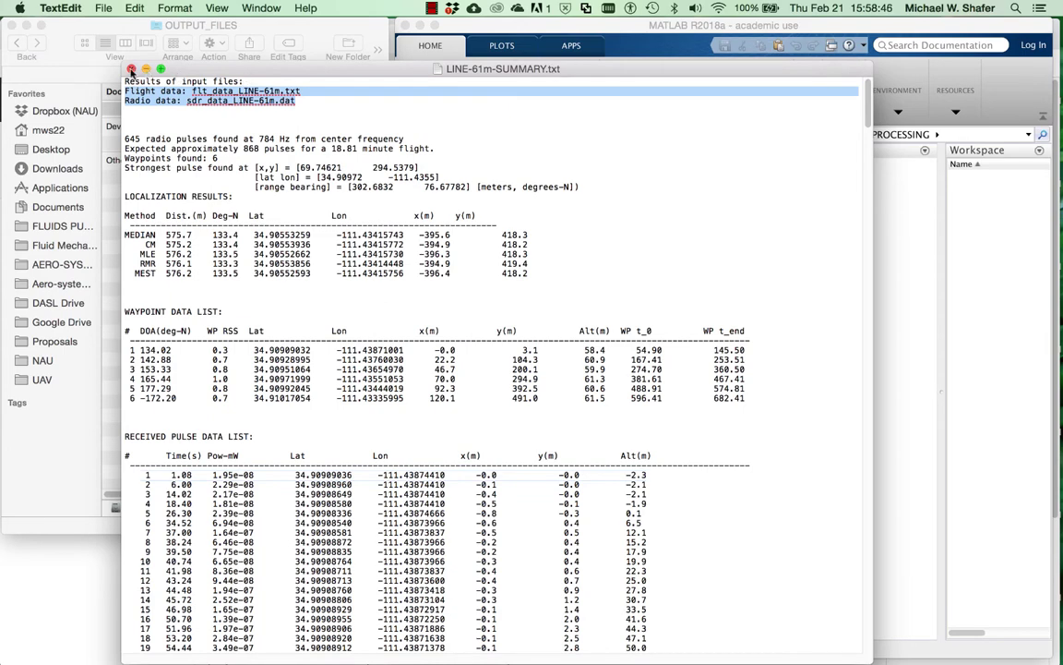
click(170, 100)
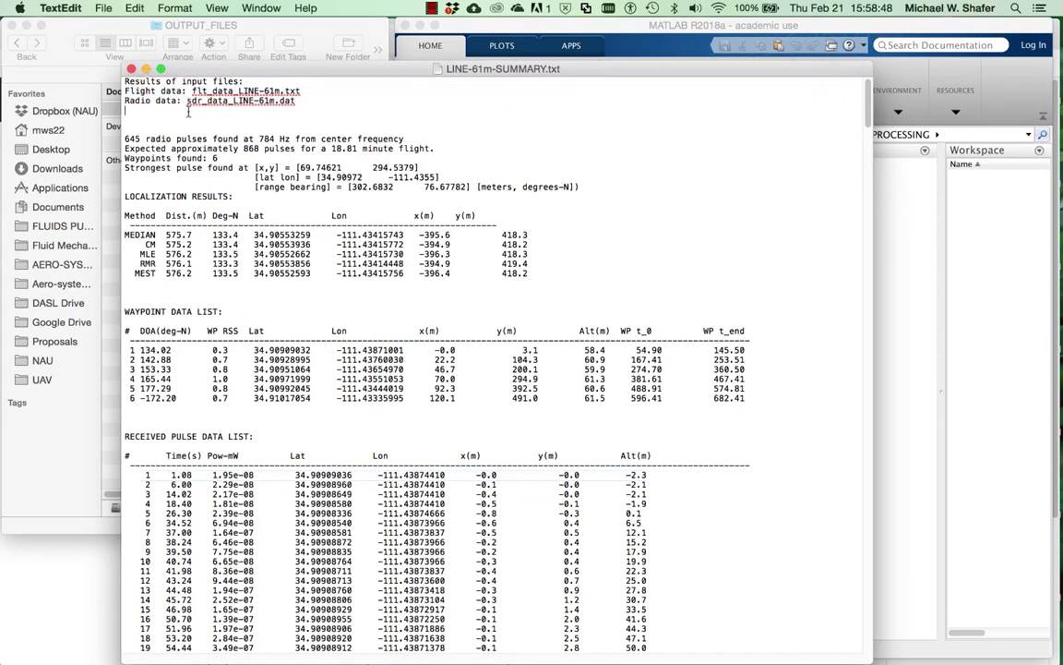
click(131, 69)
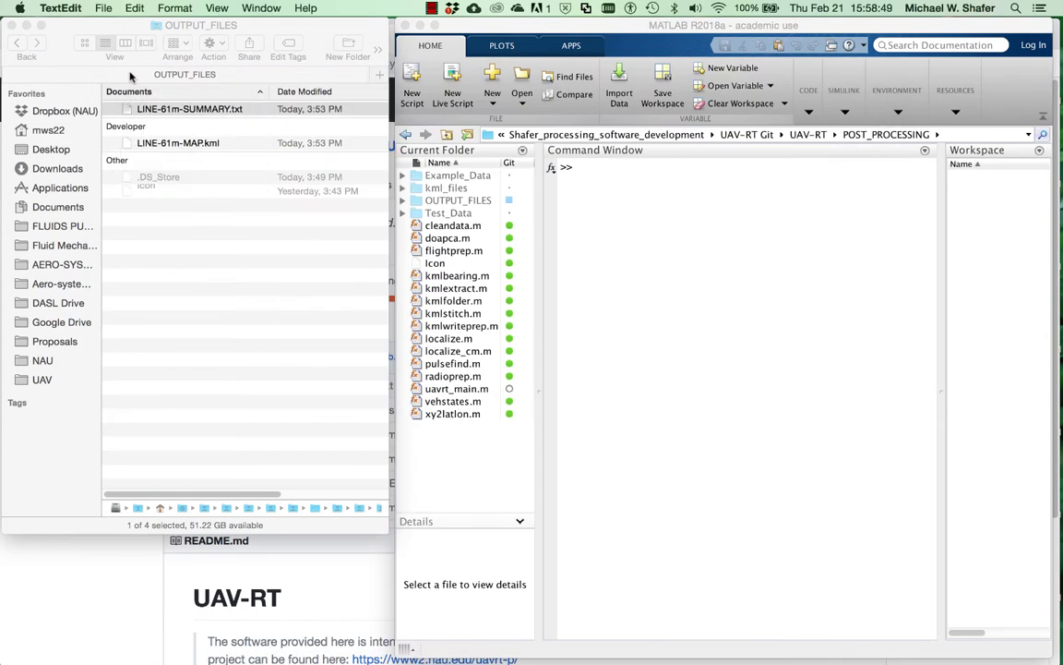
Open LINE-61m-MAP.kml in Google Earth Pro and expand the LINE-61m entry in the temporary places.
click(177, 145)
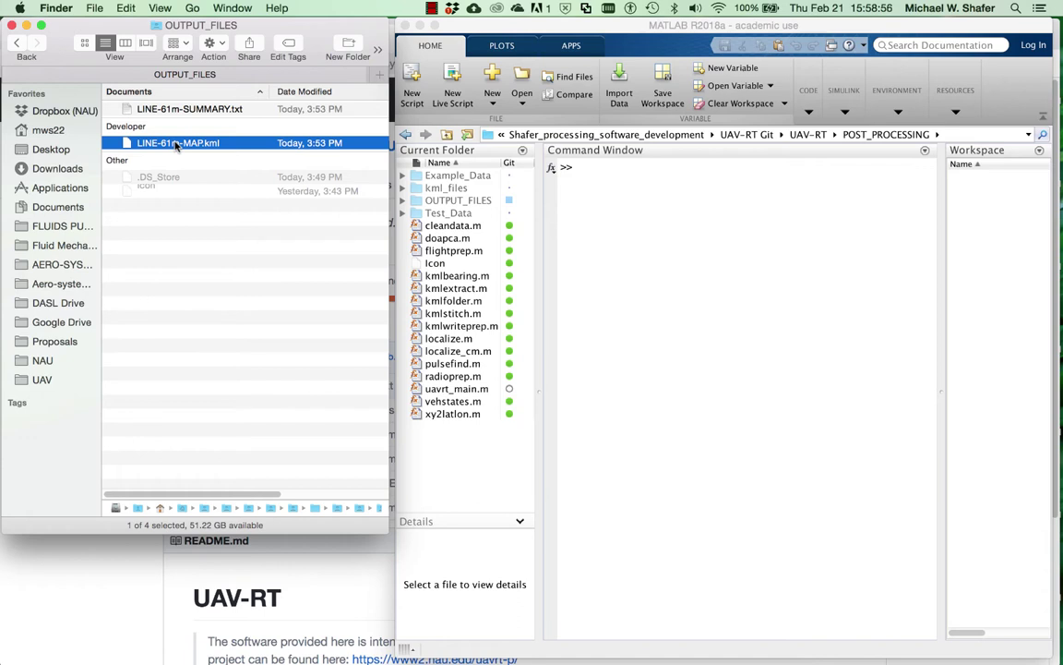
double_click(176, 144)
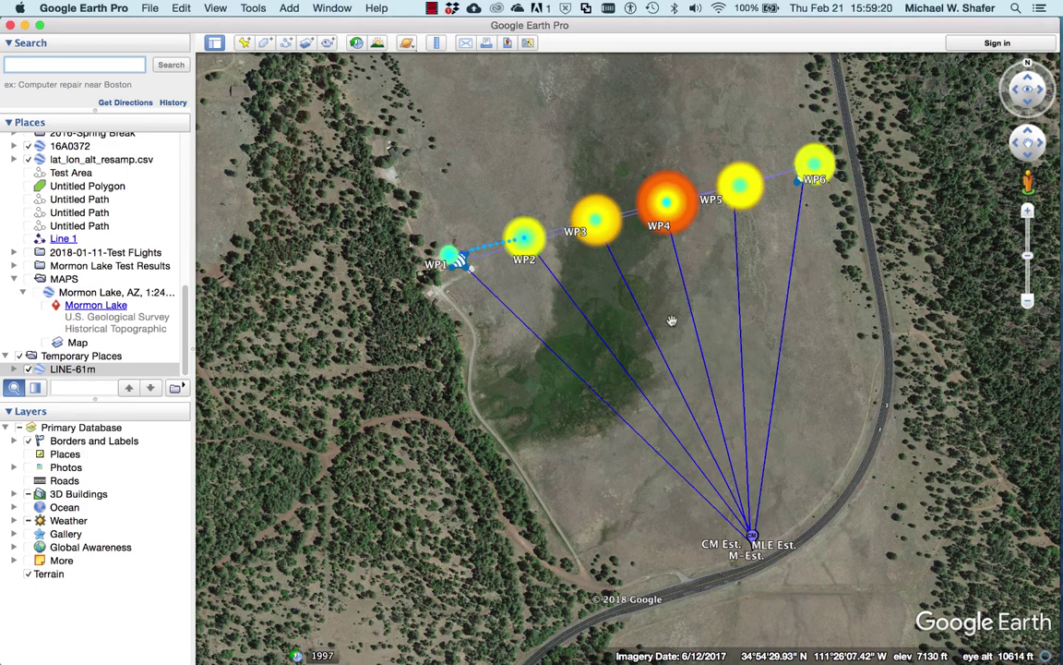
drag(672, 321, 623, 288)
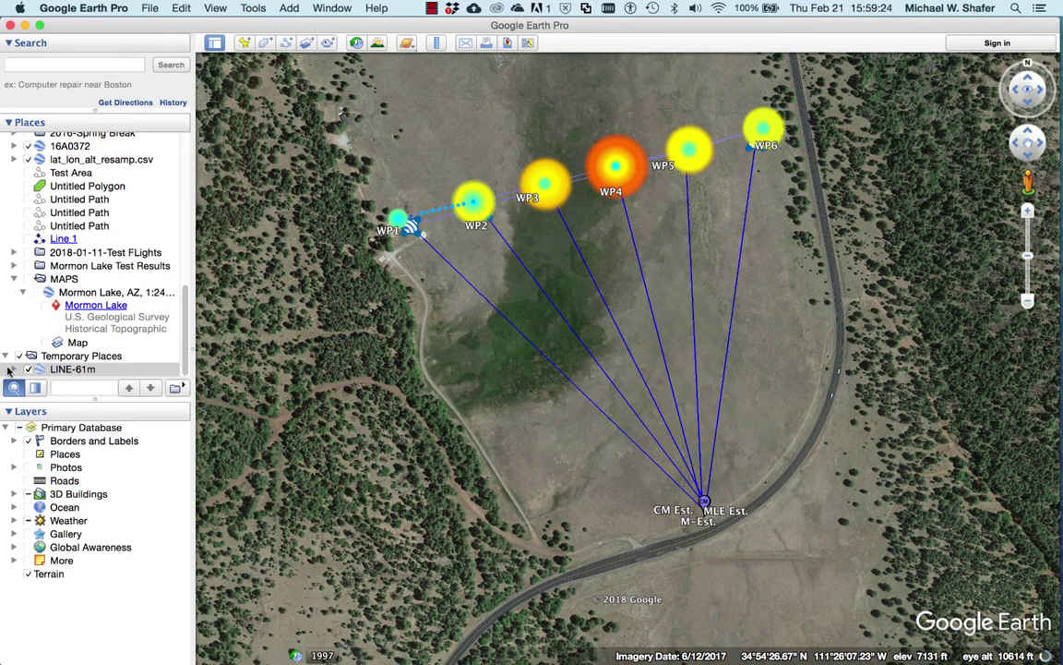
click(14, 370)
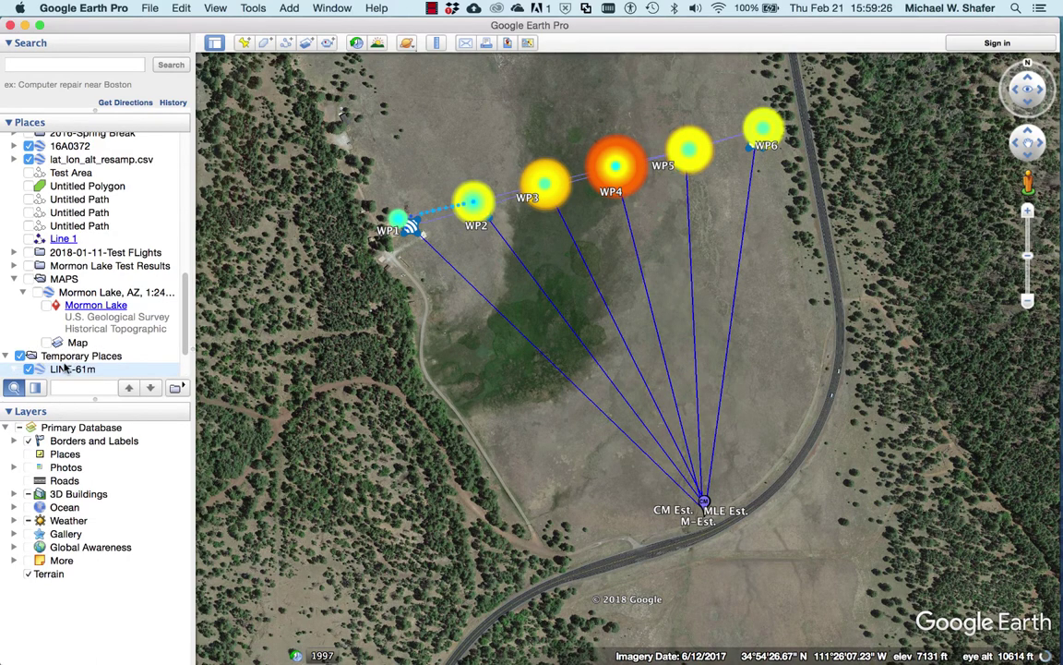
double_click(65, 367)
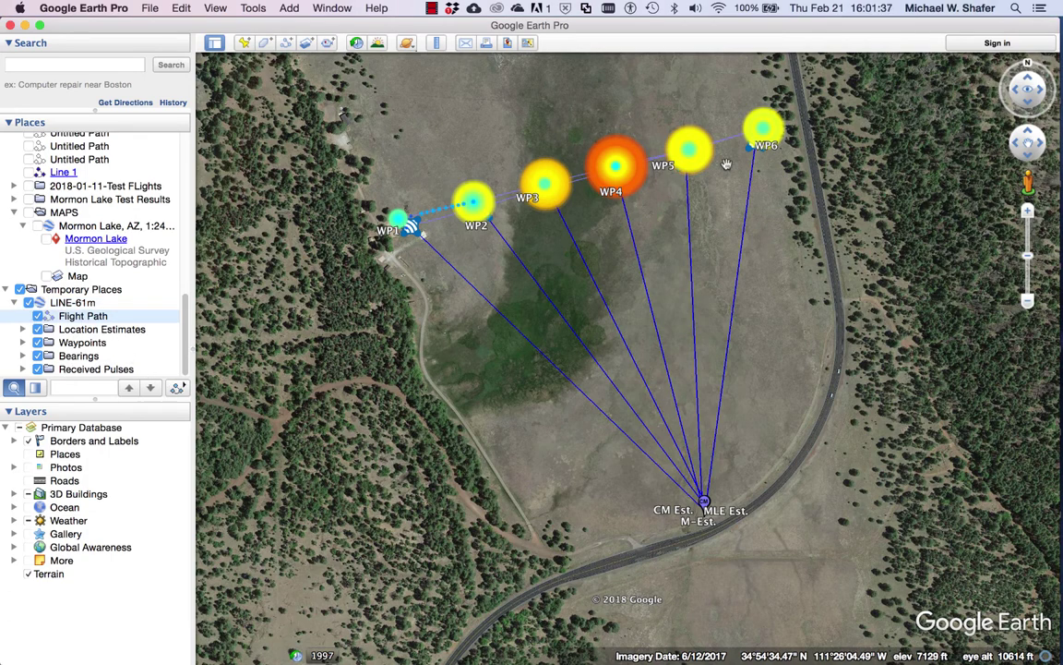
Hide the received pulses on the map and expand the Location Estimates folder to see its individual estimates.
click(65, 336)
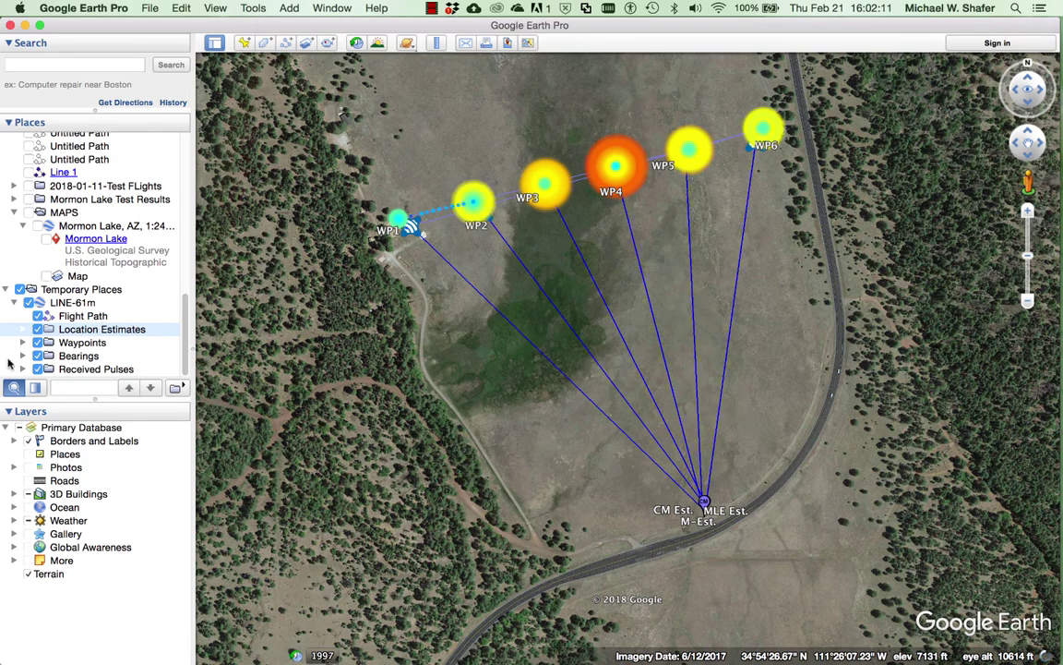
click(37, 369)
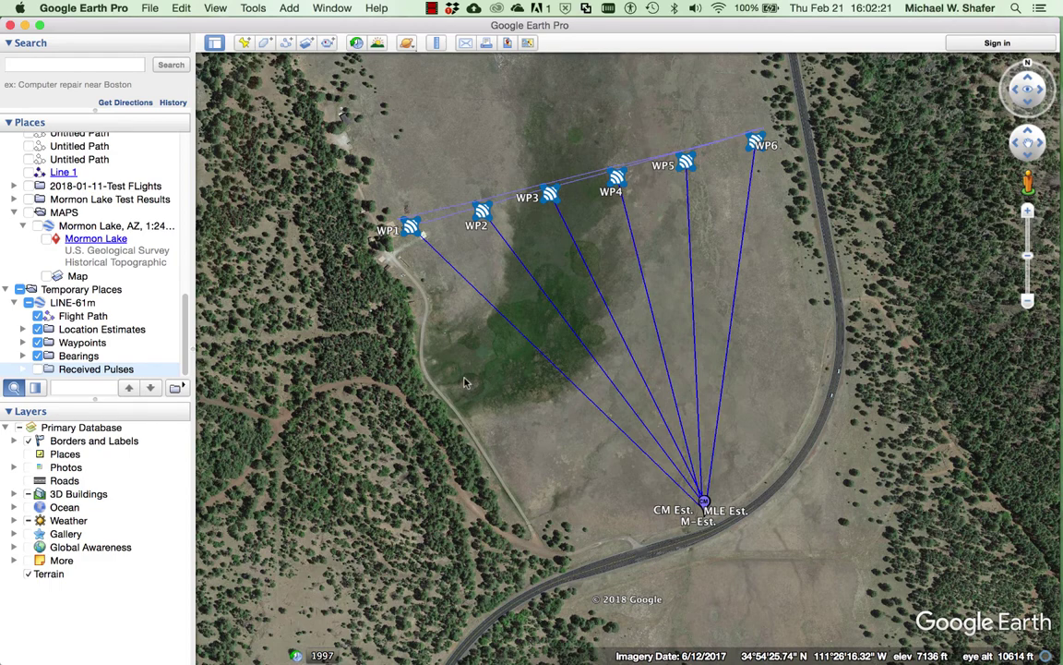
click(23, 330)
scroll(92, 345, down, 3)
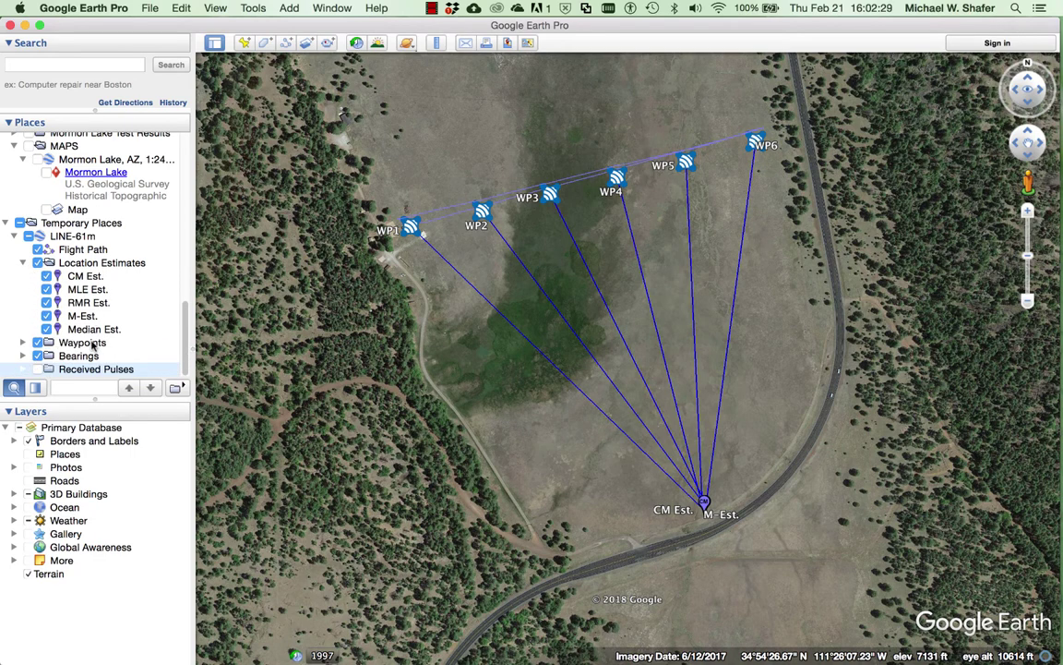
Highlight the CM Est. through M-Est. entries, switch the Location Estimates off and on again, and collapse the folder.
click(83, 276)
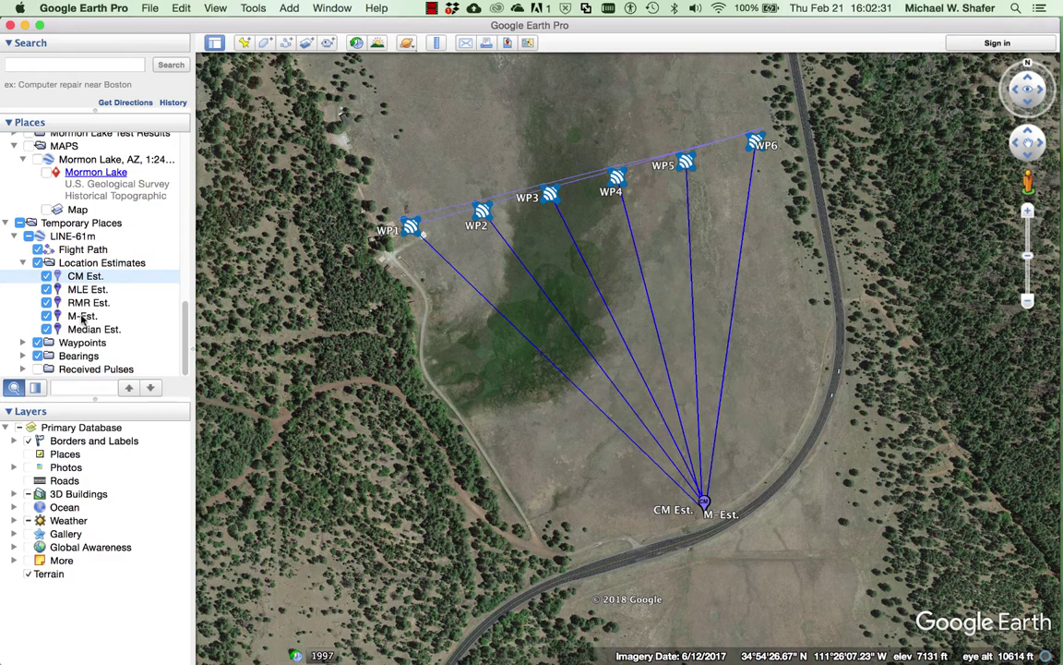
shift+click(82, 317)
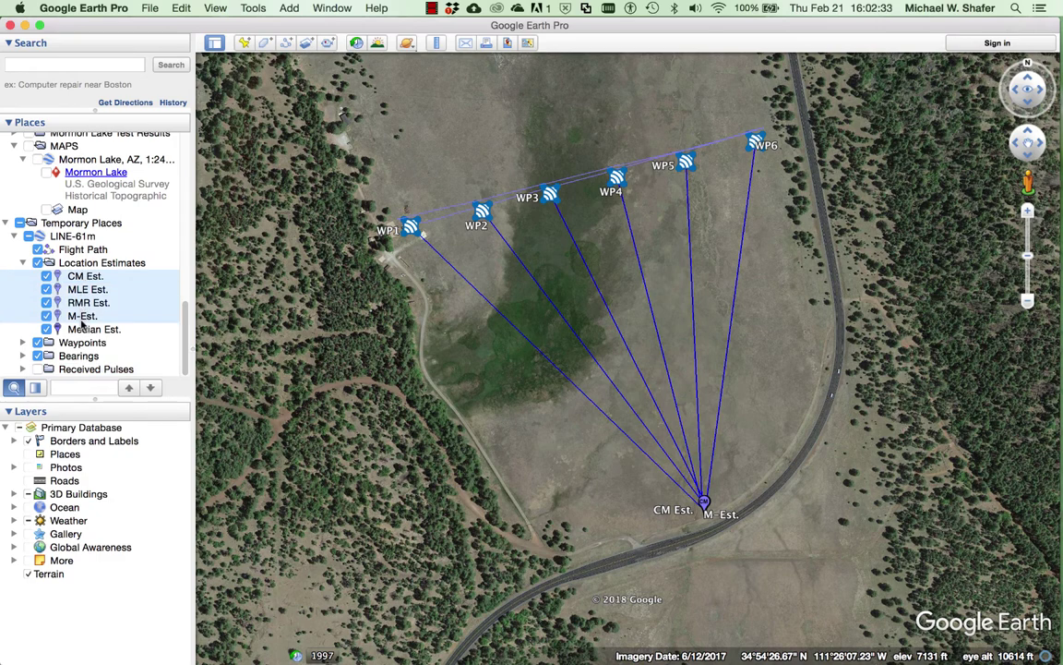
click(40, 266)
click(38, 263)
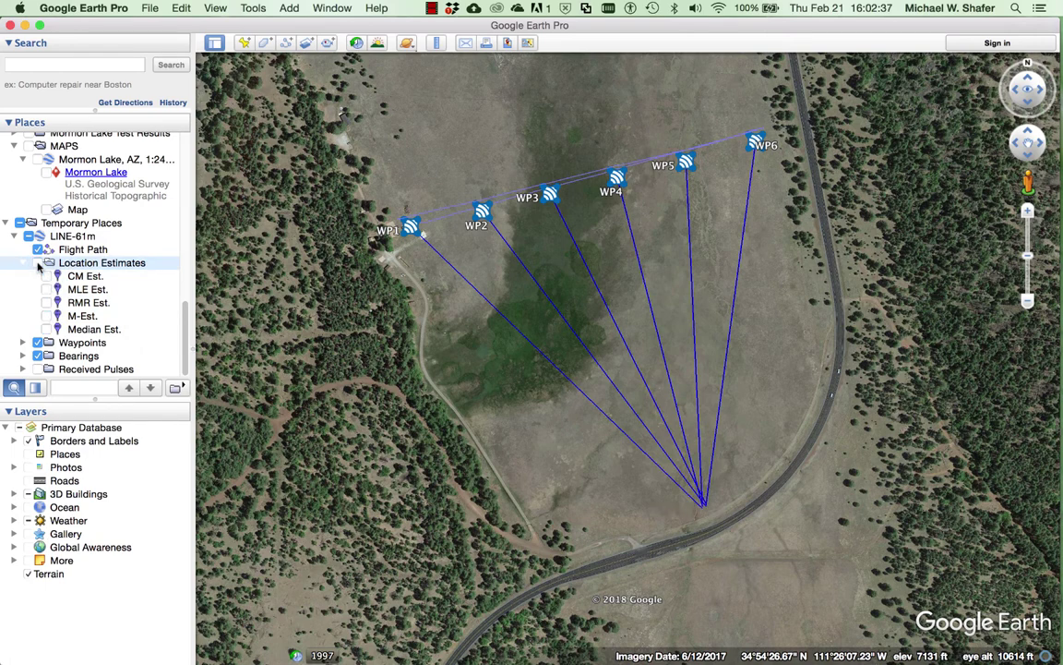
click(37, 263)
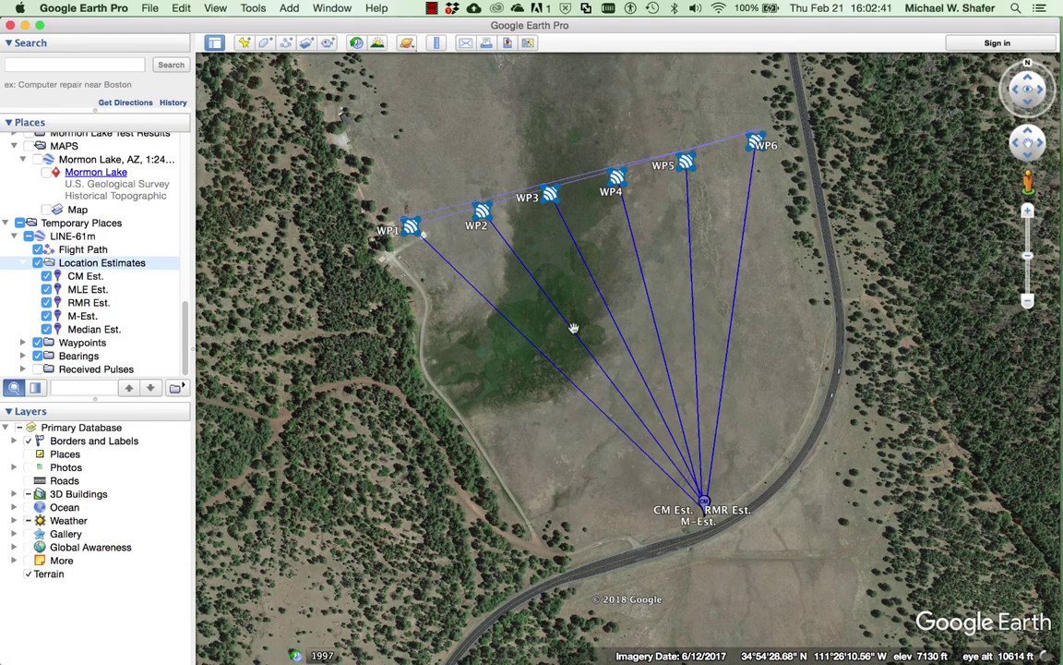
click(25, 265)
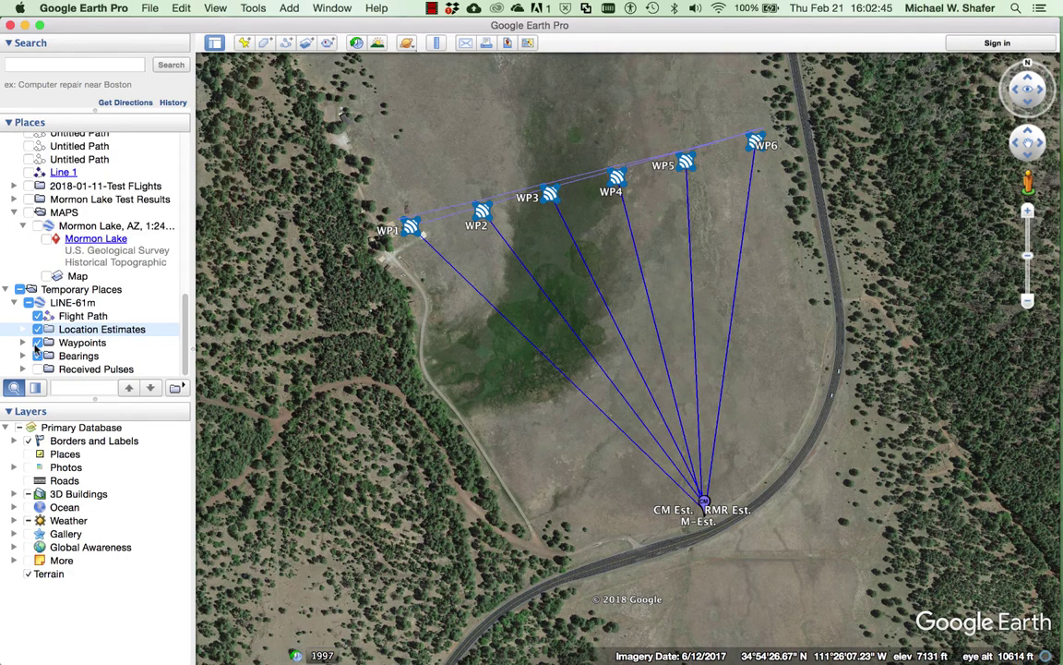
Look through waypoints WP1 to WP6 in the Waypoints folder, switching their visibility off and on again.
click(37, 342)
click(37, 343)
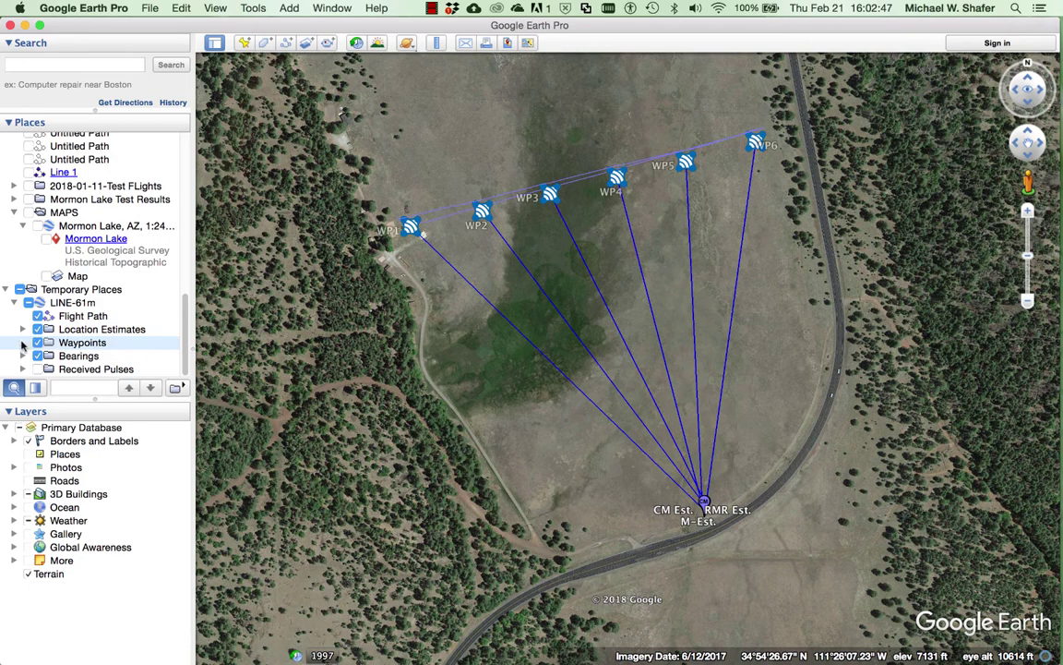
click(23, 342)
scroll(78, 361, down, 3)
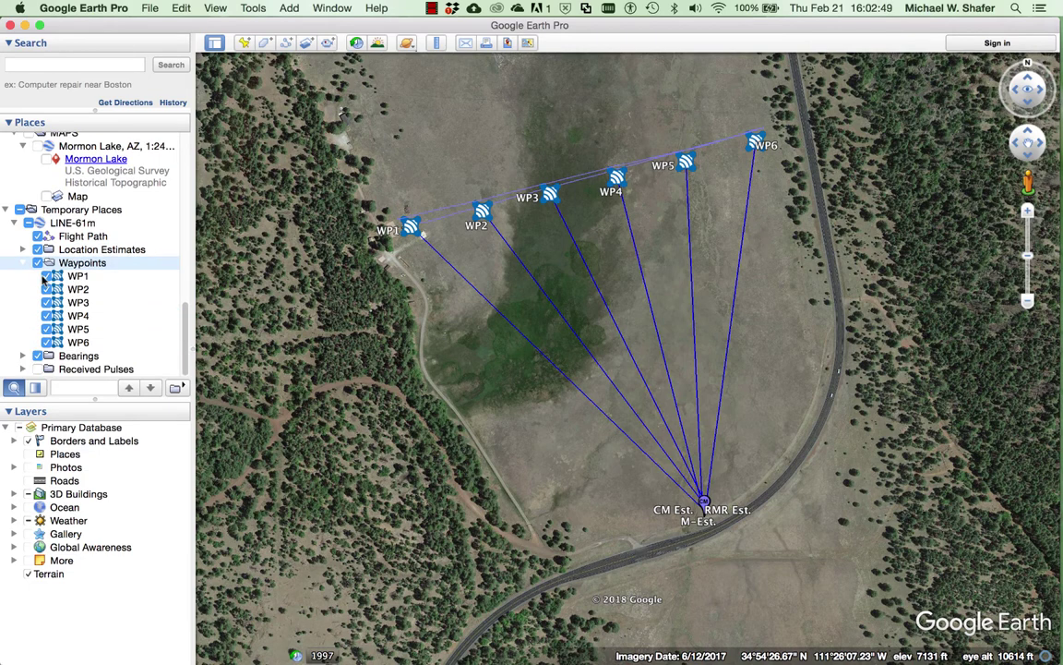
click(37, 263)
click(17, 263)
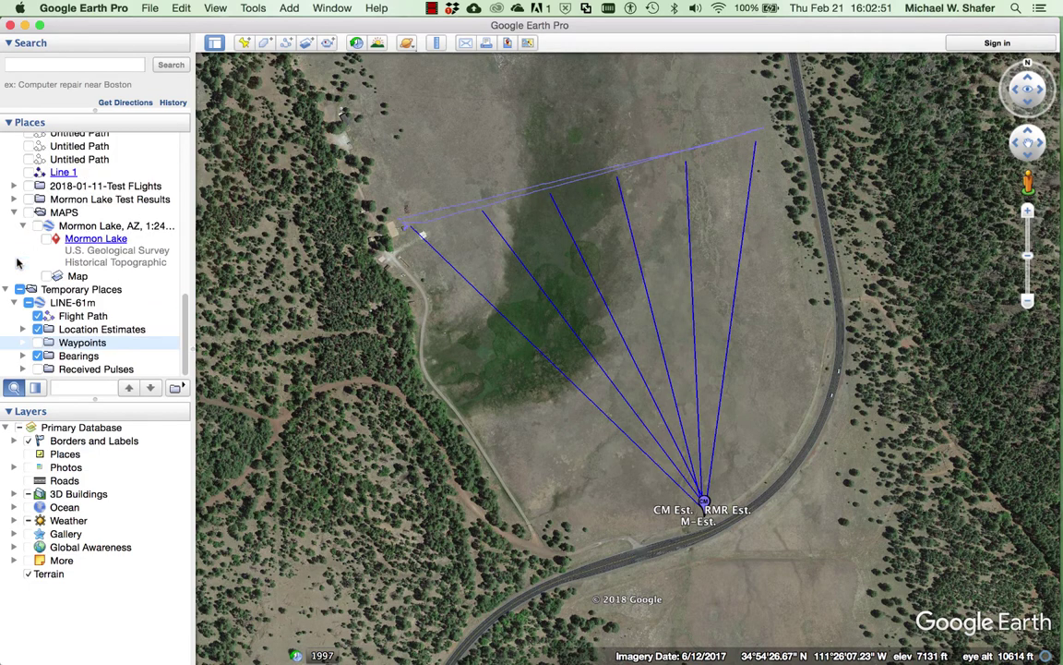
click(38, 342)
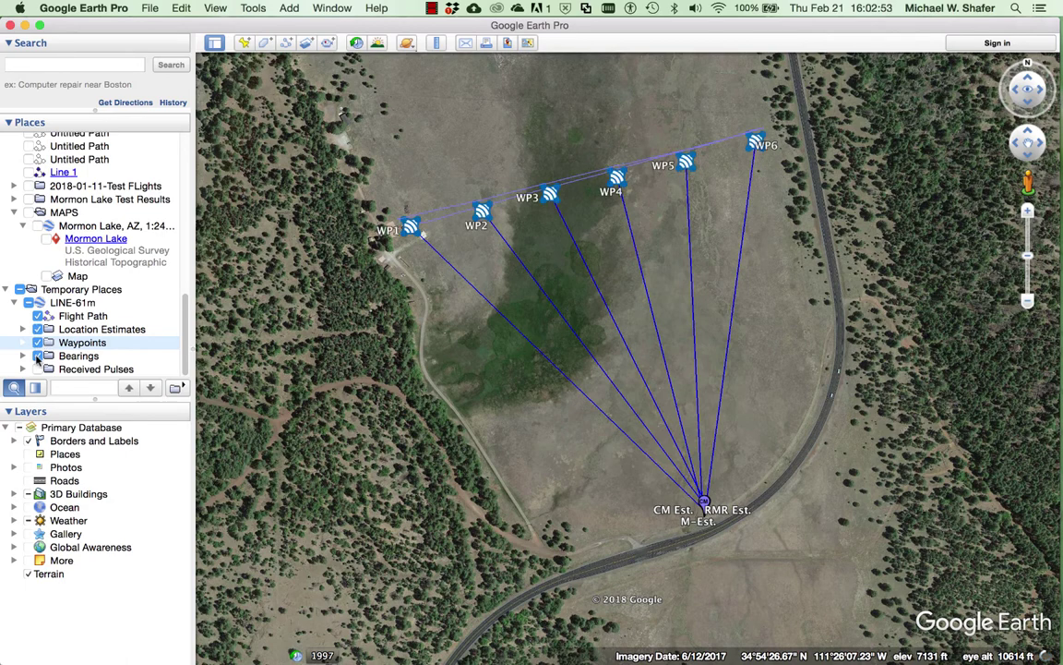
Show the received pulses again and examine their sizes and colours along the waypoint line.
click(38, 370)
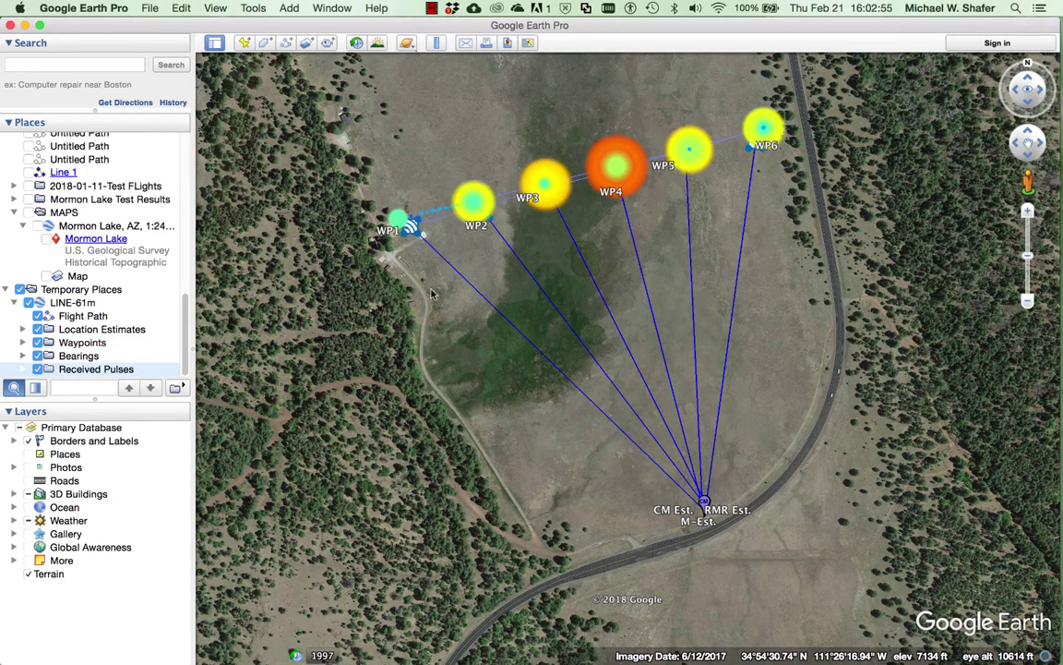
scroll(534, 223, up, 2)
scroll(533, 224, up, 1)
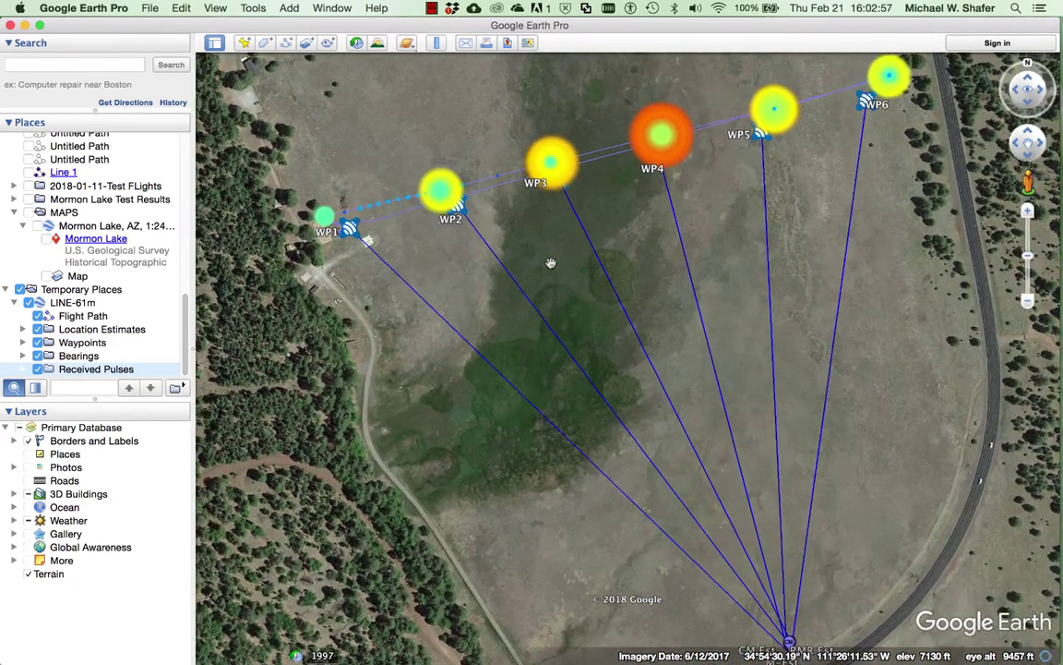
scroll(551, 260, down, 2)
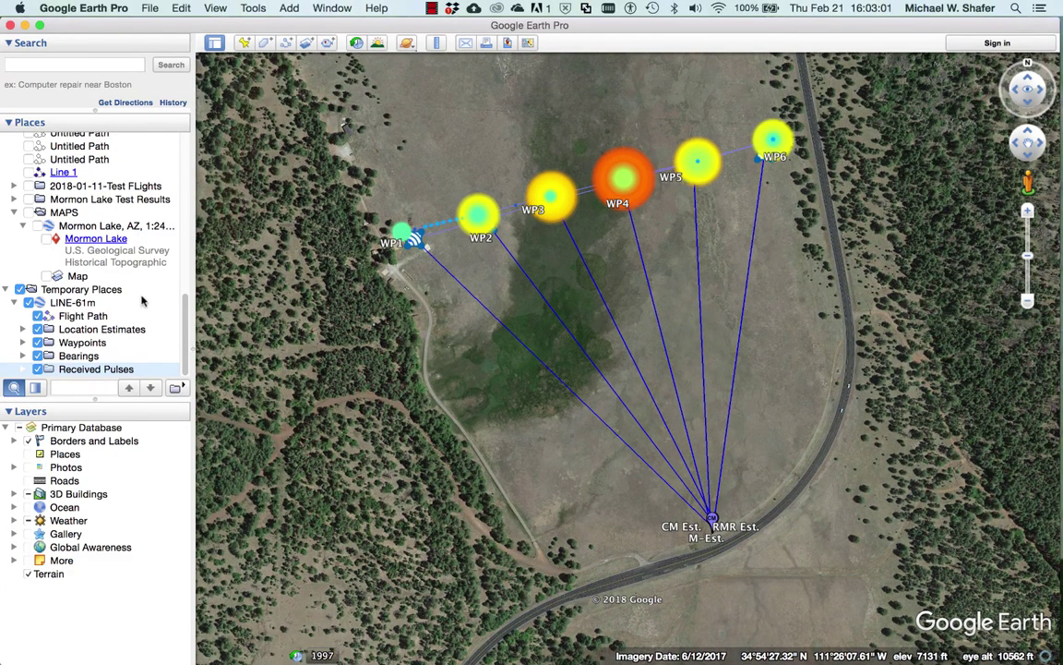
Tilt the map into an oblique 3D perspective to inspect the flight path, pulses and bearings above the terrain.
click(538, 273)
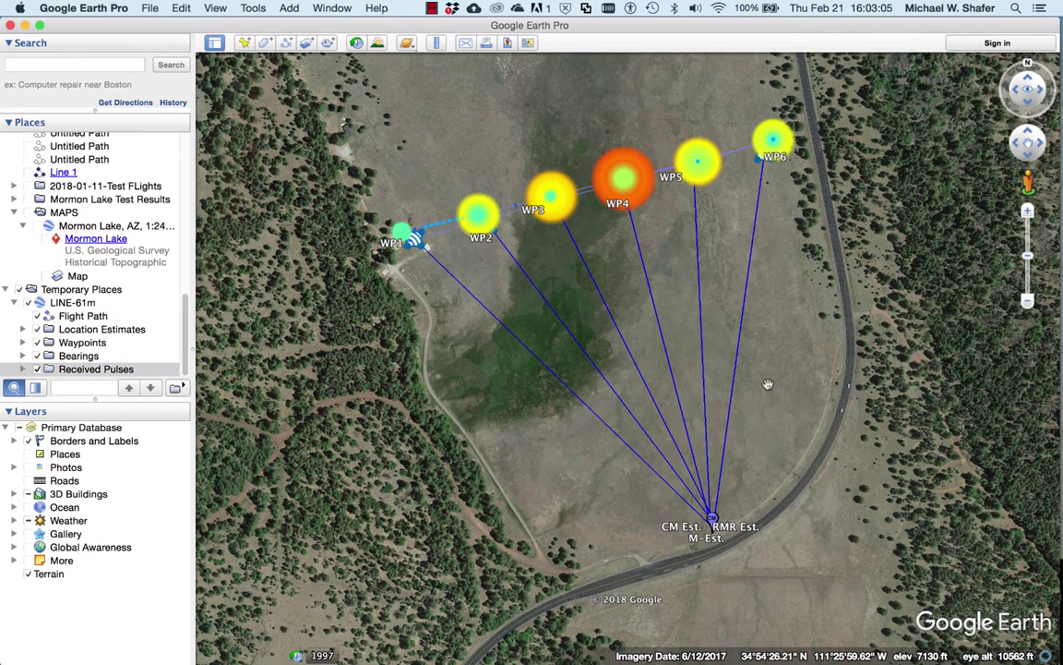
drag(776, 400, 804, 579)
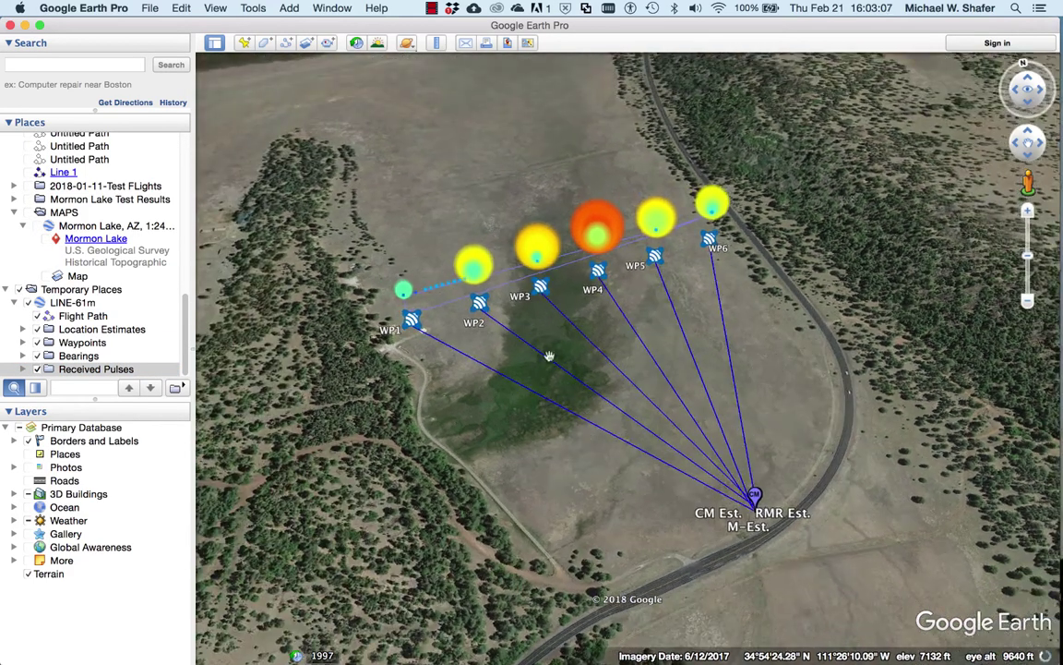
scroll(491, 332, up, 5)
scroll(490, 347, up, 2)
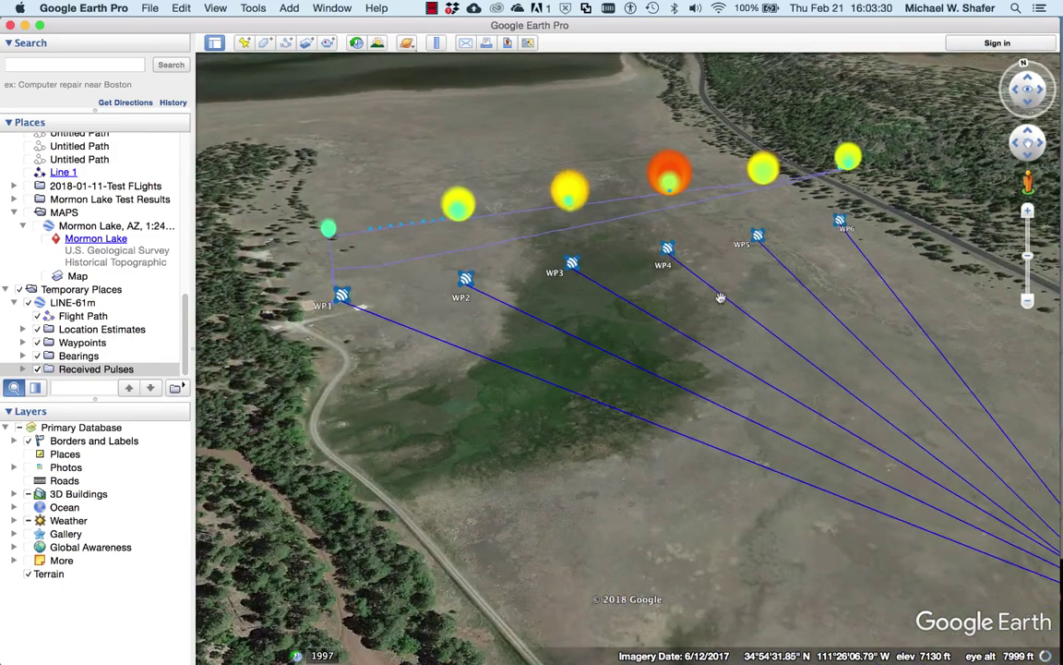
drag(721, 297, 647, 247)
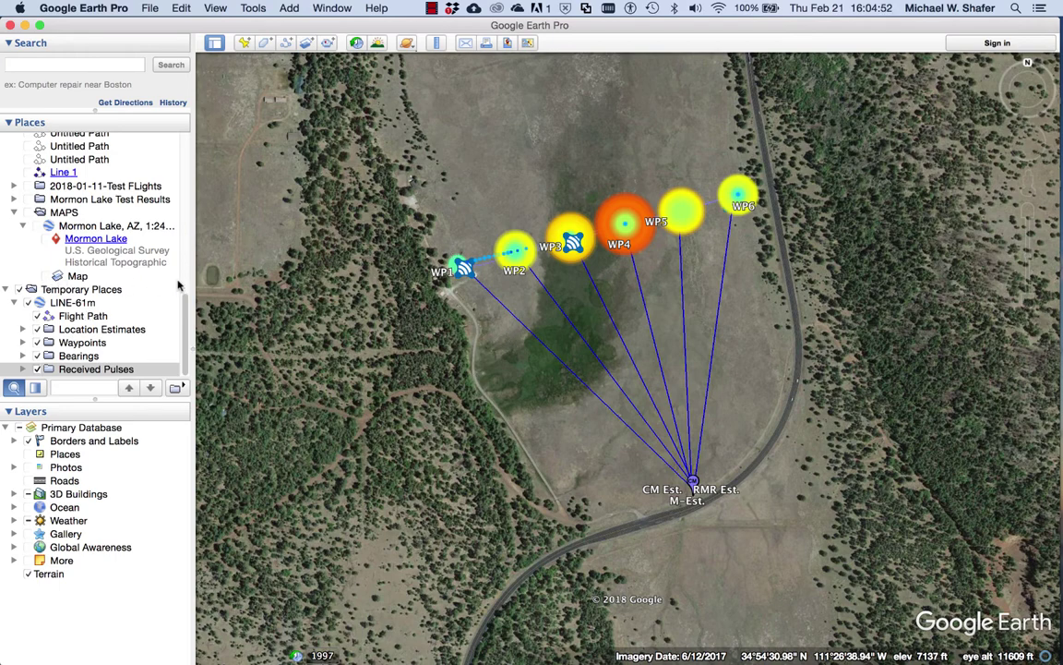
Switch to Chrome and search Google for topoview.
key(super+Tab)
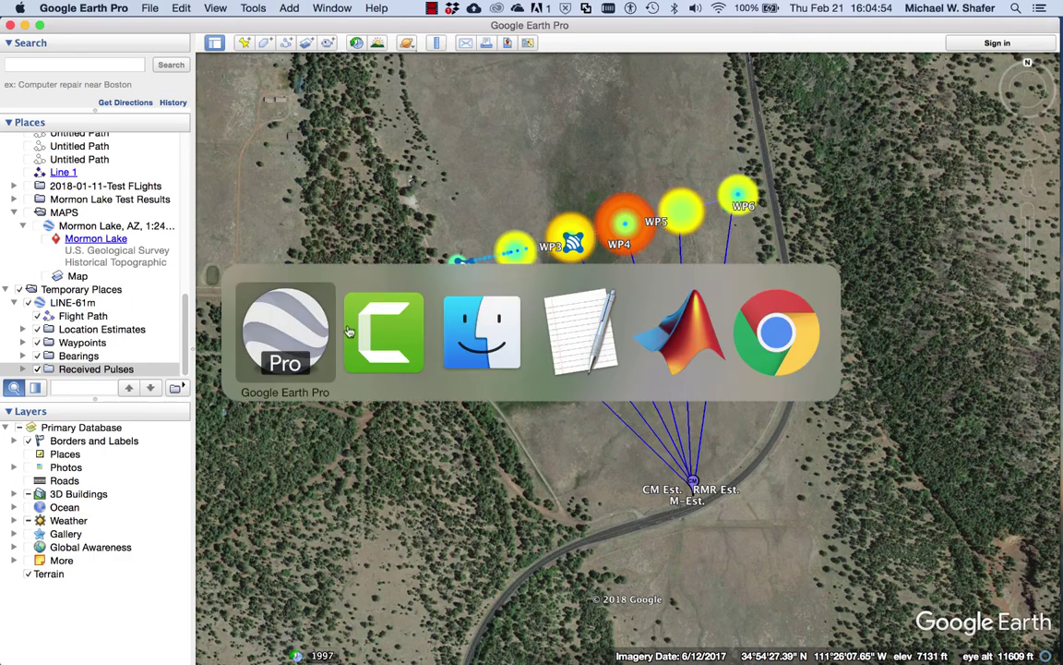
key(super+Tab)
key(super+Tab)
key(super+Tab)
key(super+Tab)
key(super+Tab)
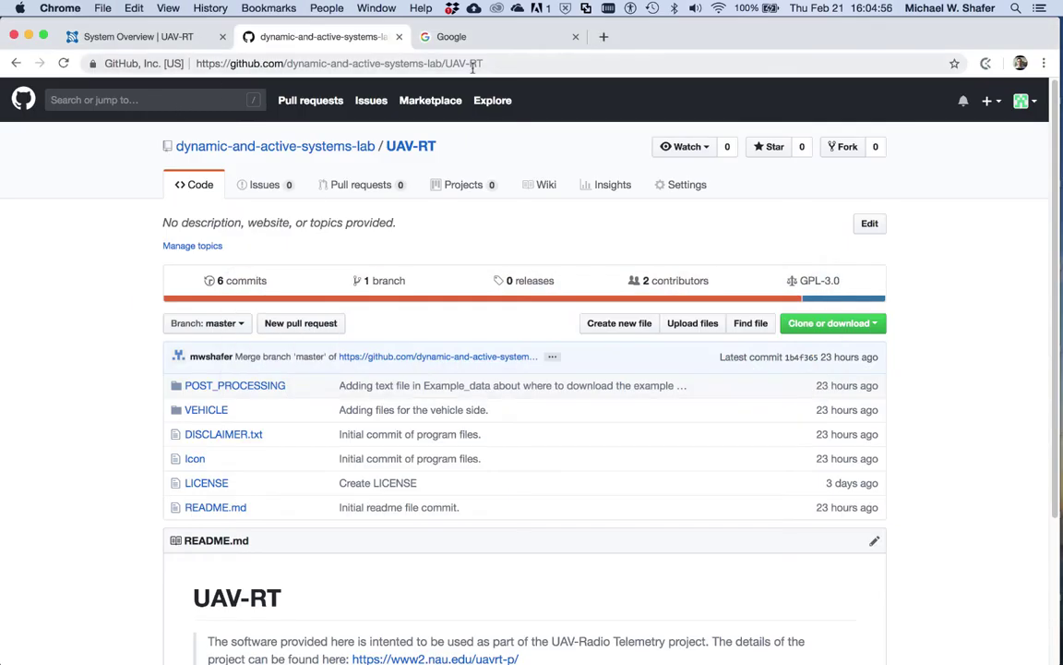
click(467, 37)
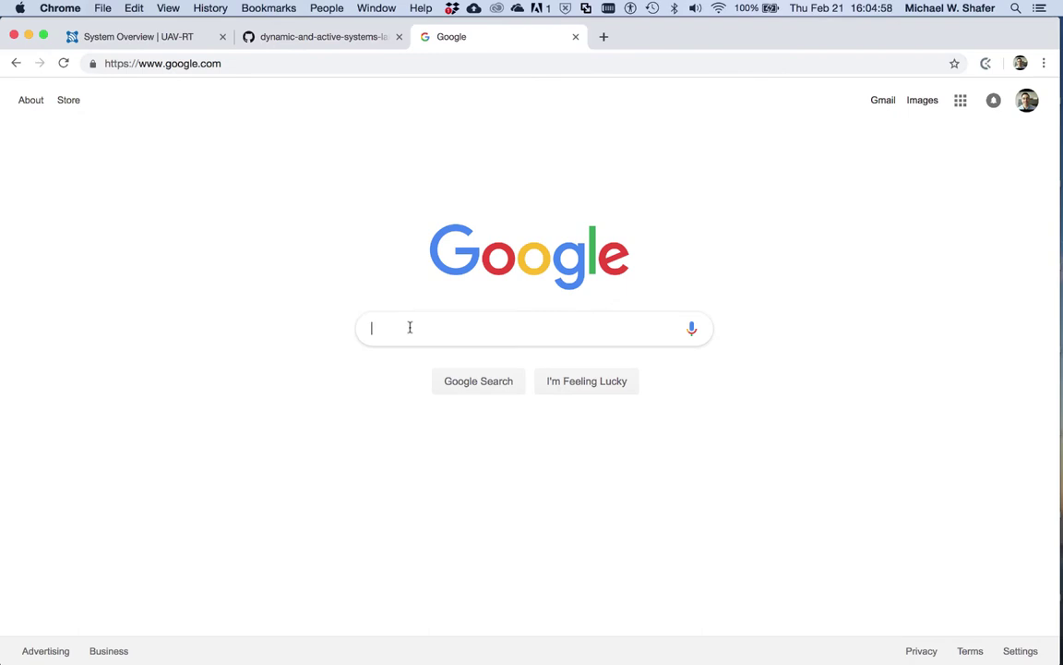
text(topo)
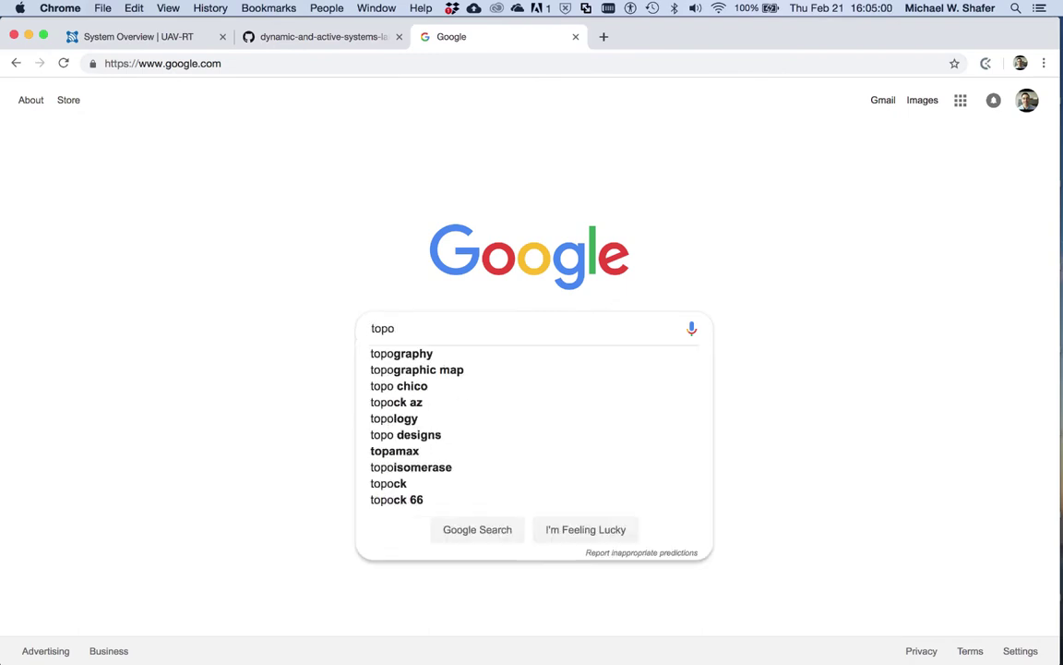
text(view)
key(Return)
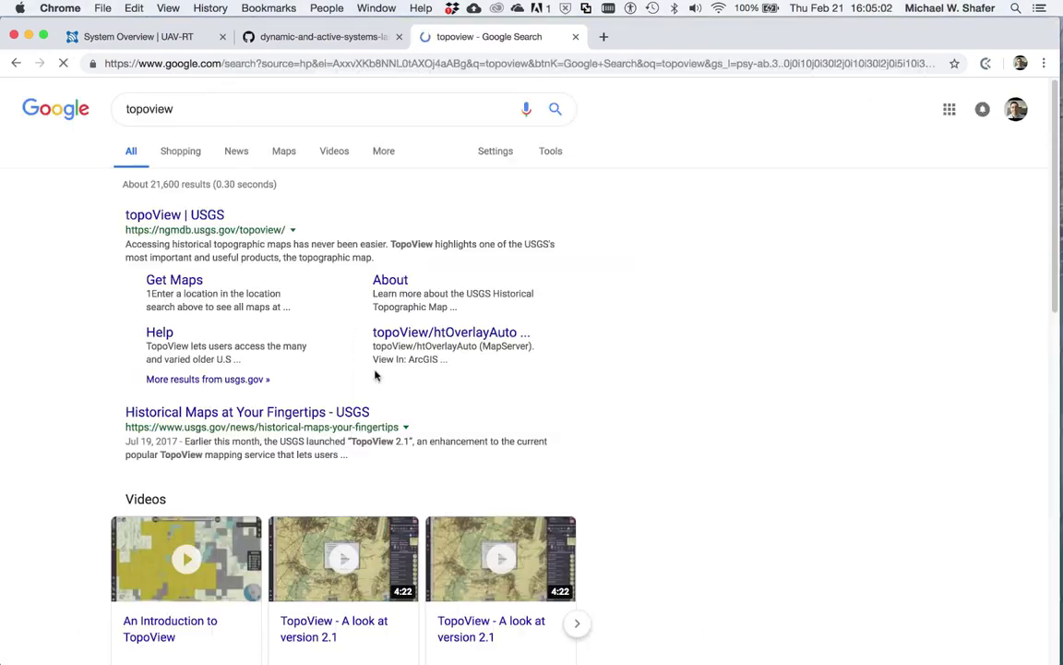
Open the USGS topoView website's Get Maps viewer and dismiss its introduction message.
click(171, 215)
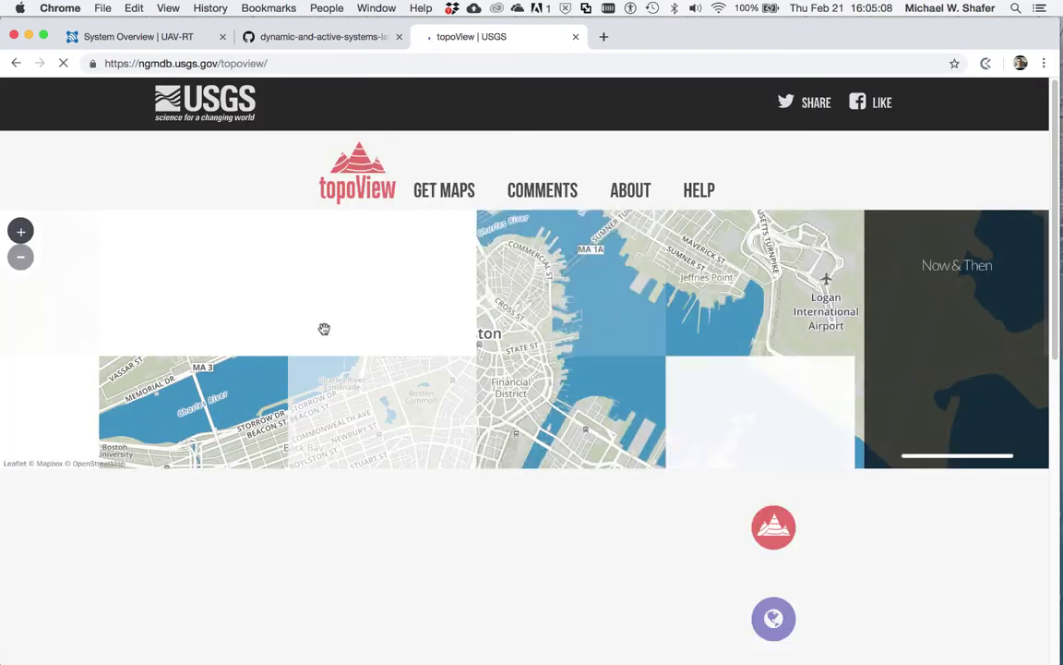
click(443, 189)
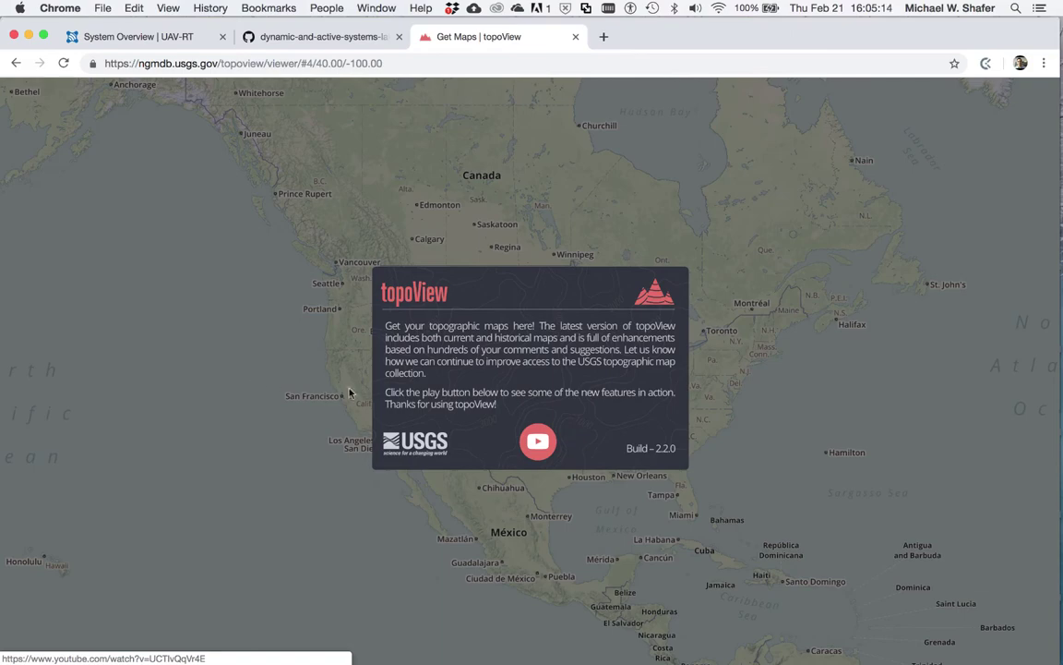
click(316, 379)
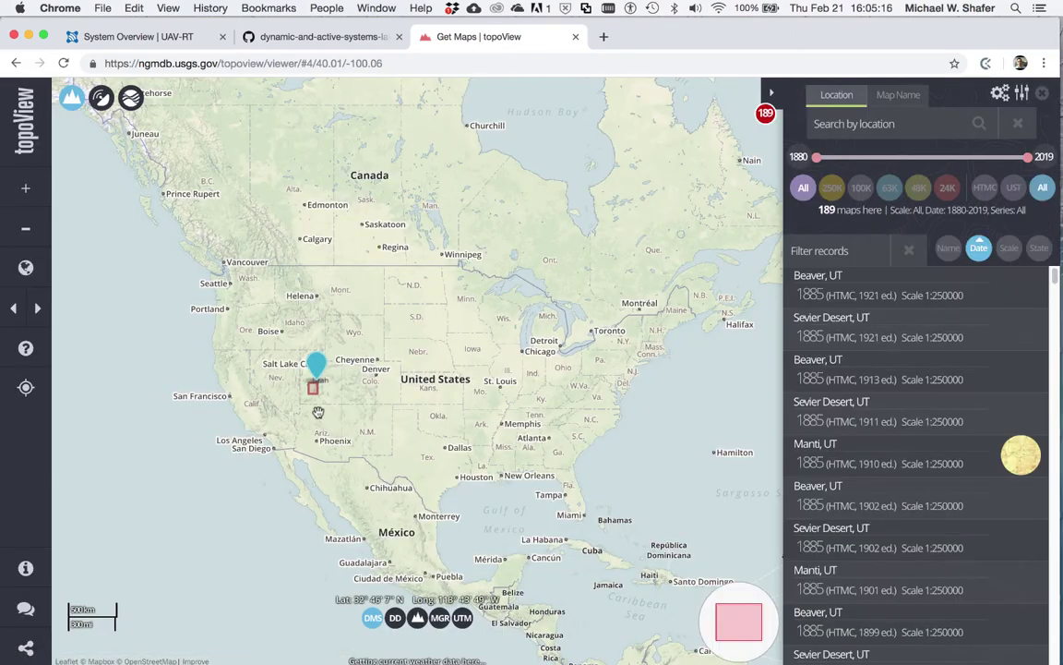
Bring the lake beside Coconino National Forest, southeast of Flagstaff, Arizona, into close view on the map.
scroll(308, 462, up, 5)
drag(277, 517, 564, 286)
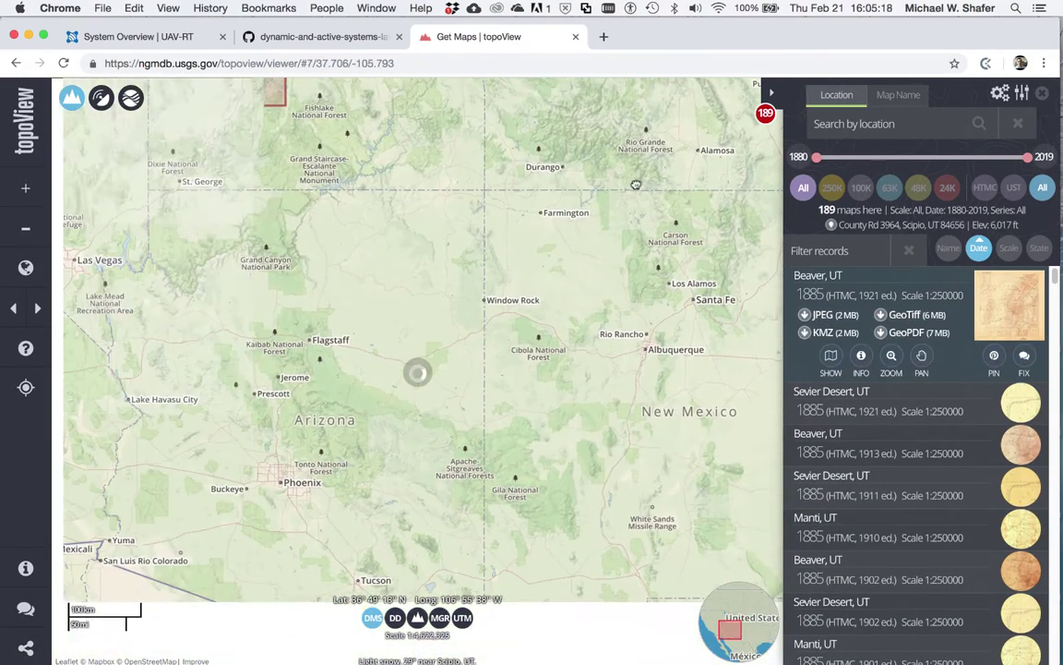
scroll(369, 331, up, 2)
scroll(368, 330, up, 3)
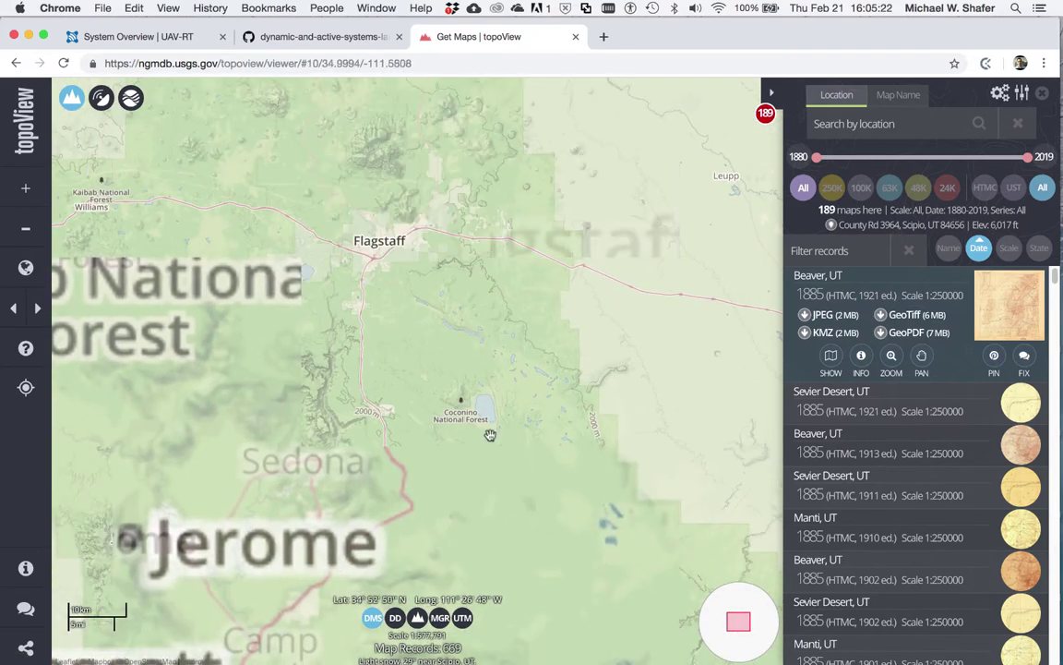
scroll(489, 434, up, 2)
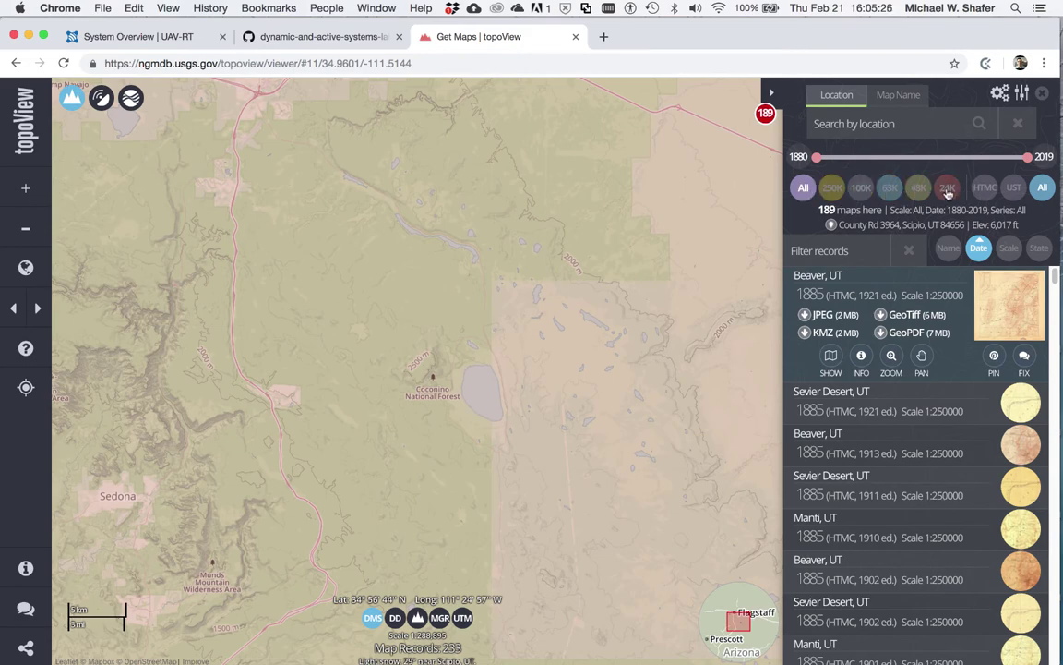
Filter the maps to the 24K scale and download the 1965 Mormon Lake, AZ map (HTMC, 1984 ed.) as a KMZ.
click(946, 189)
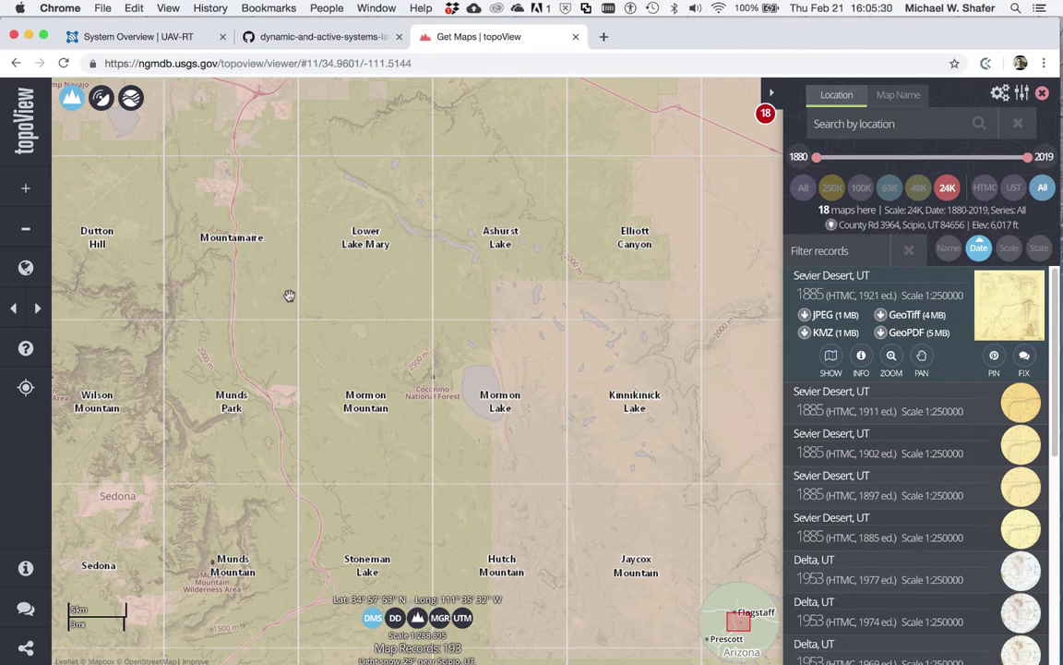
drag(475, 441, 413, 377)
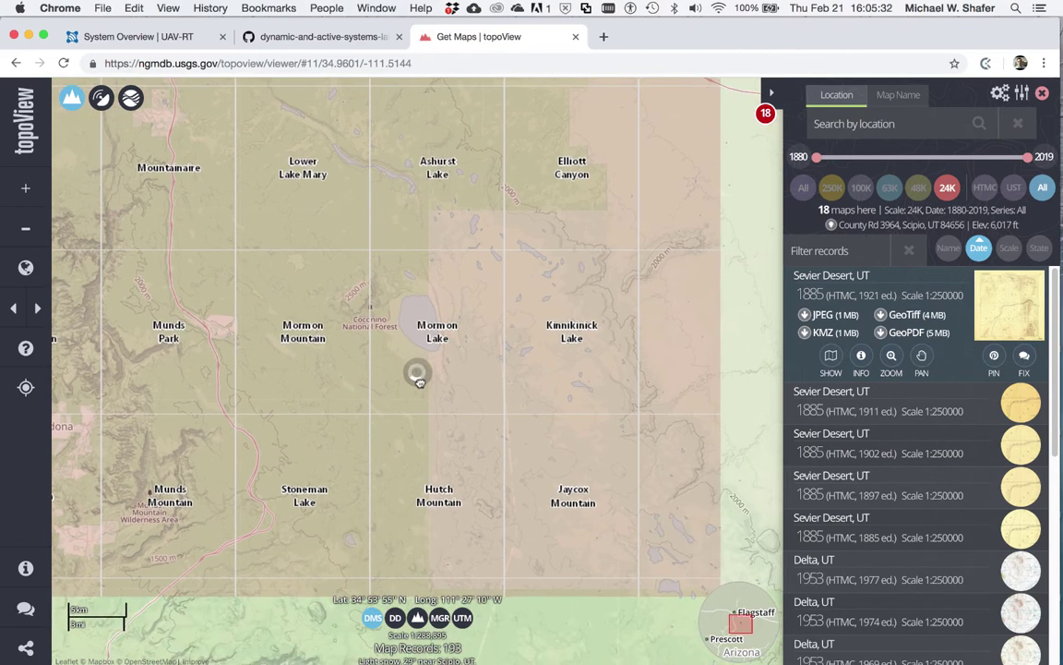
scroll(461, 320, up, 1)
scroll(442, 336, up, 1)
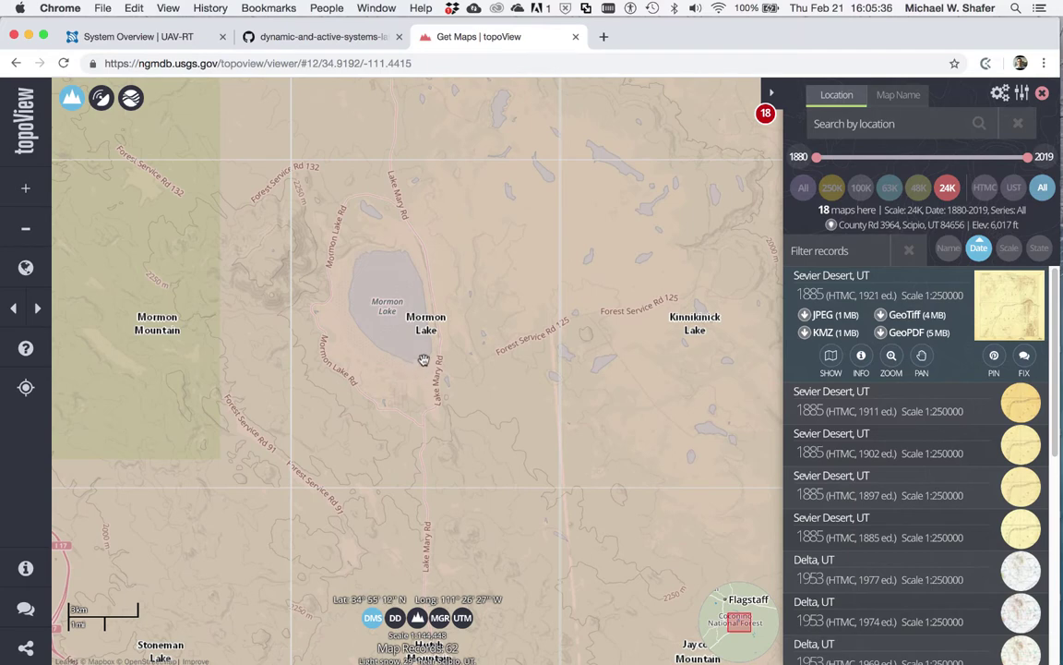
click(424, 358)
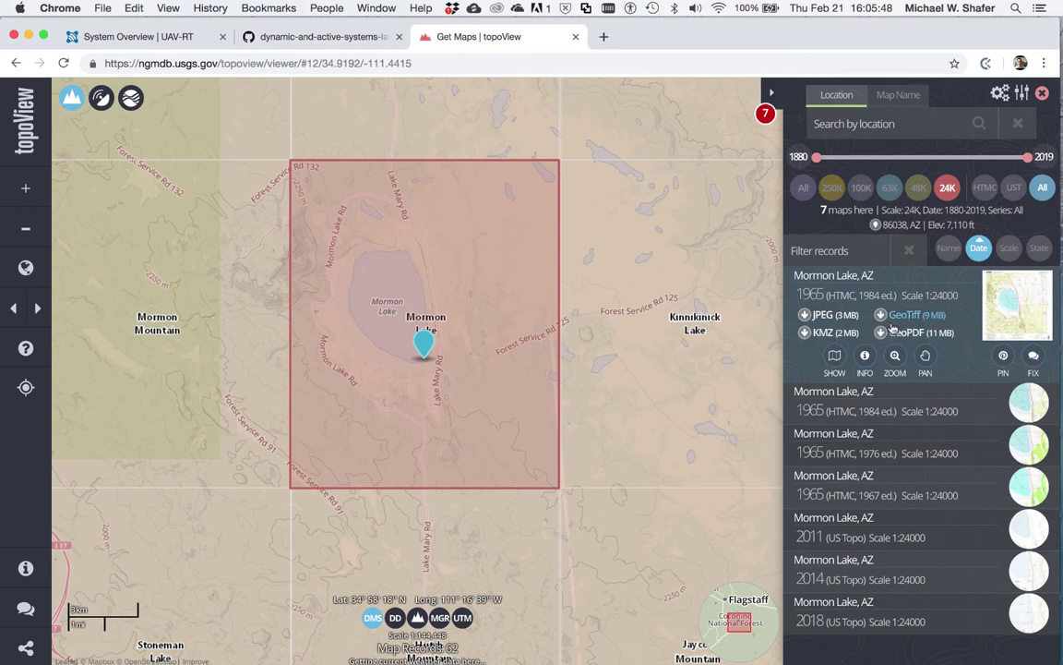
click(826, 336)
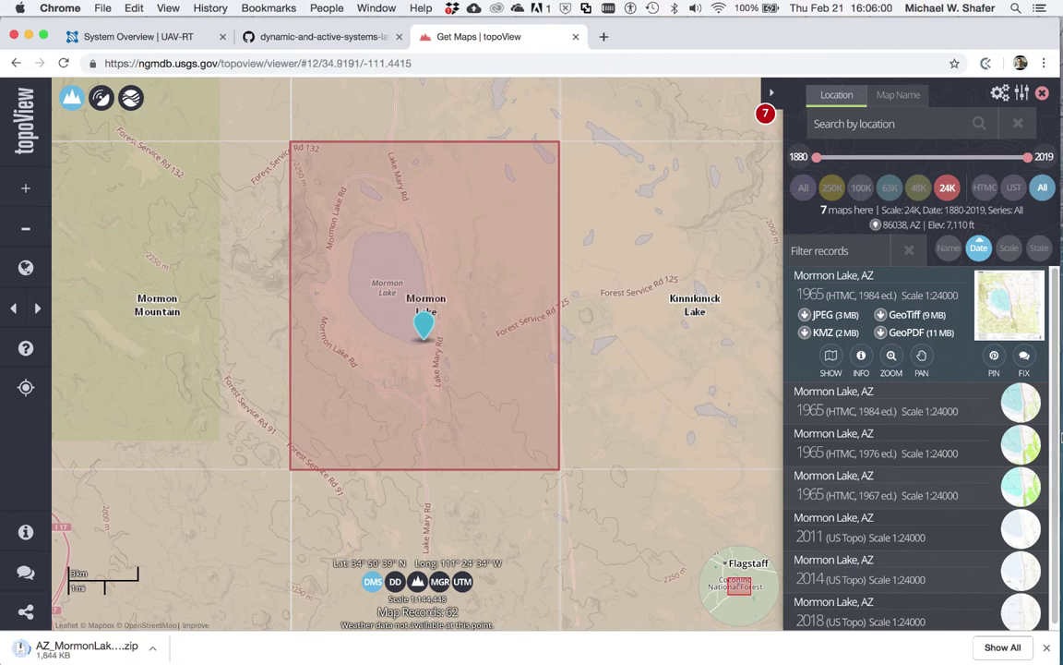
Open the Downloads folder in a Finder window.
mouse_move(1014, 442)
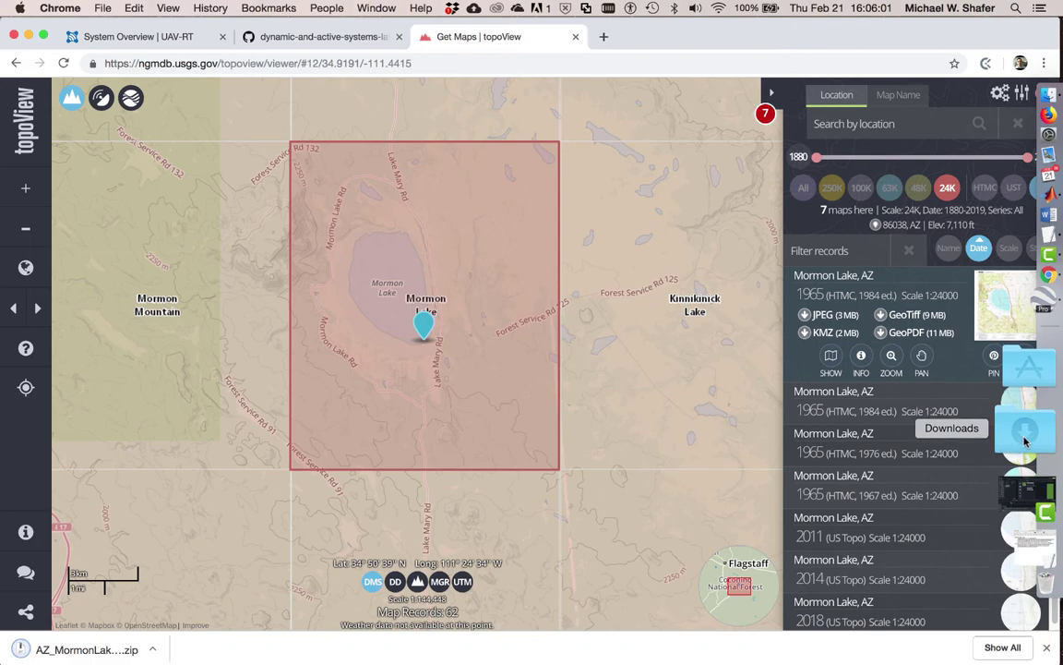
click(1015, 442)
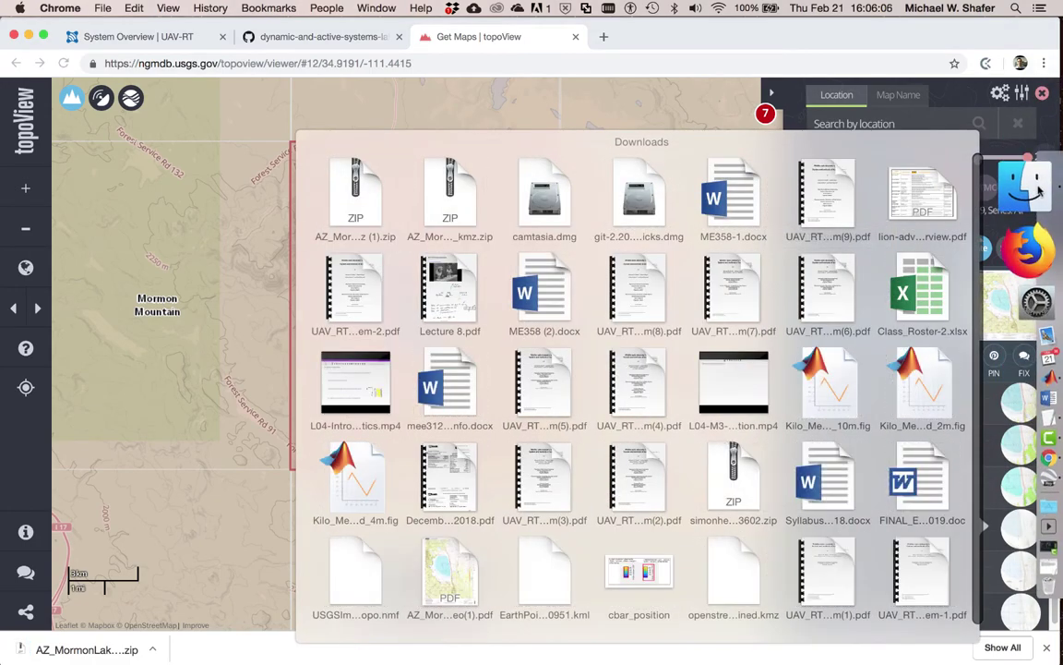
scroll(831, 332, down, 5)
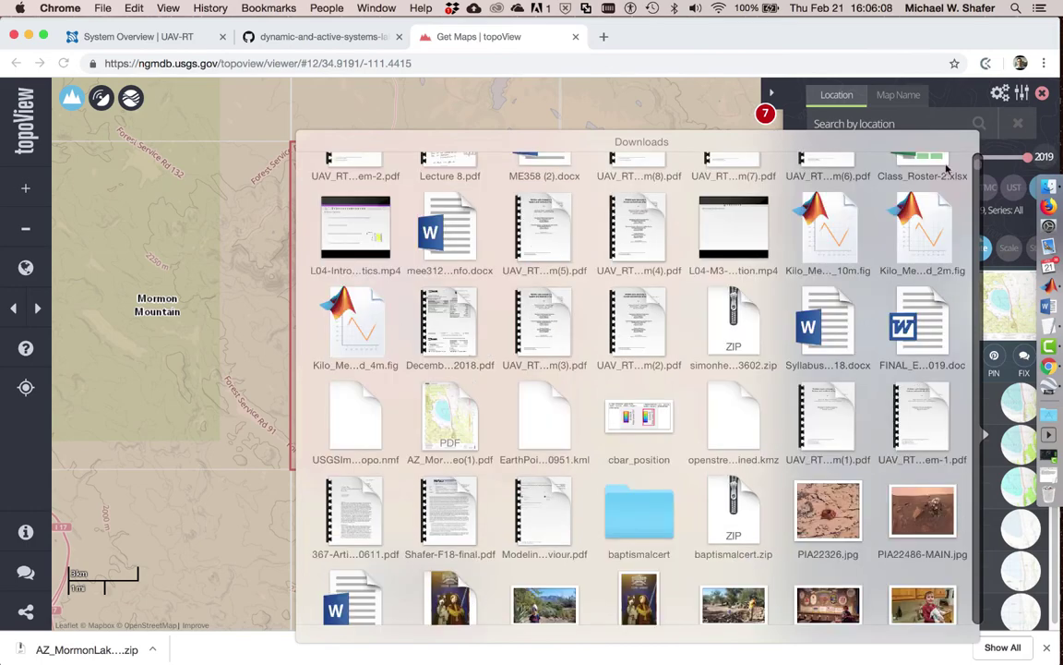
scroll(981, 169, down, 15)
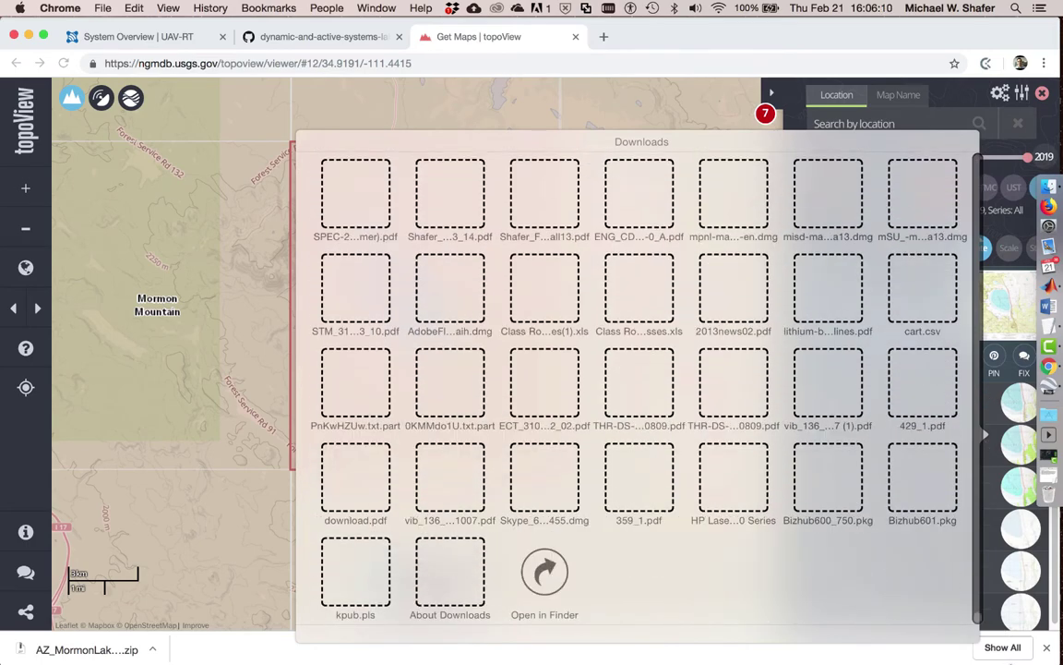
click(545, 572)
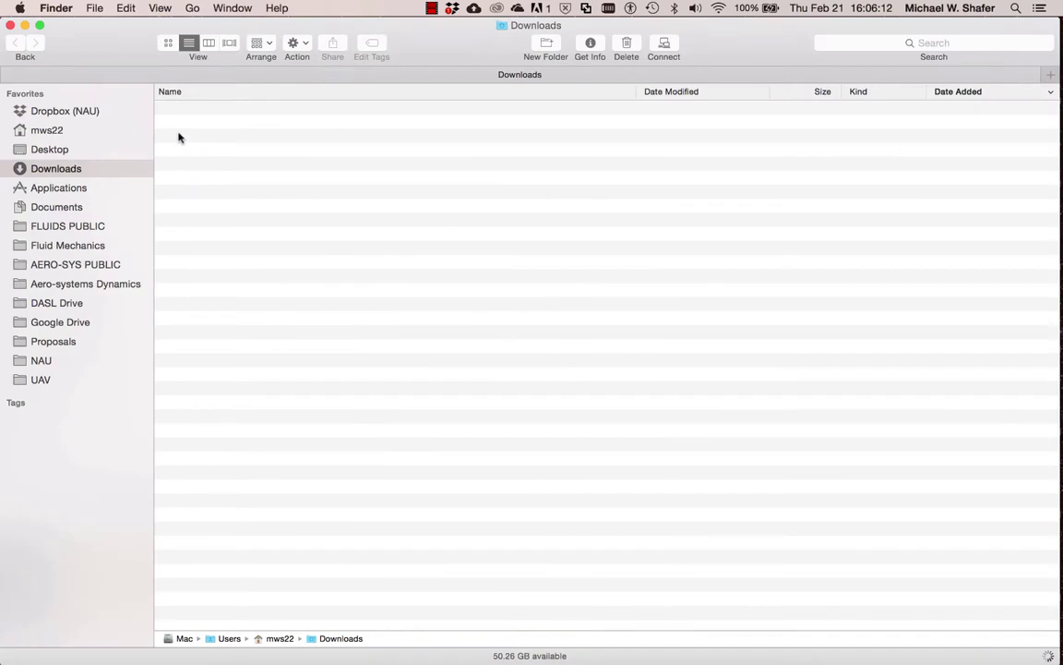
Extract the downloaded Mormon Lake archive and open AZ_Mormon Lake_312467_1965_24000.kmz in Google Earth Pro.
click(298, 109)
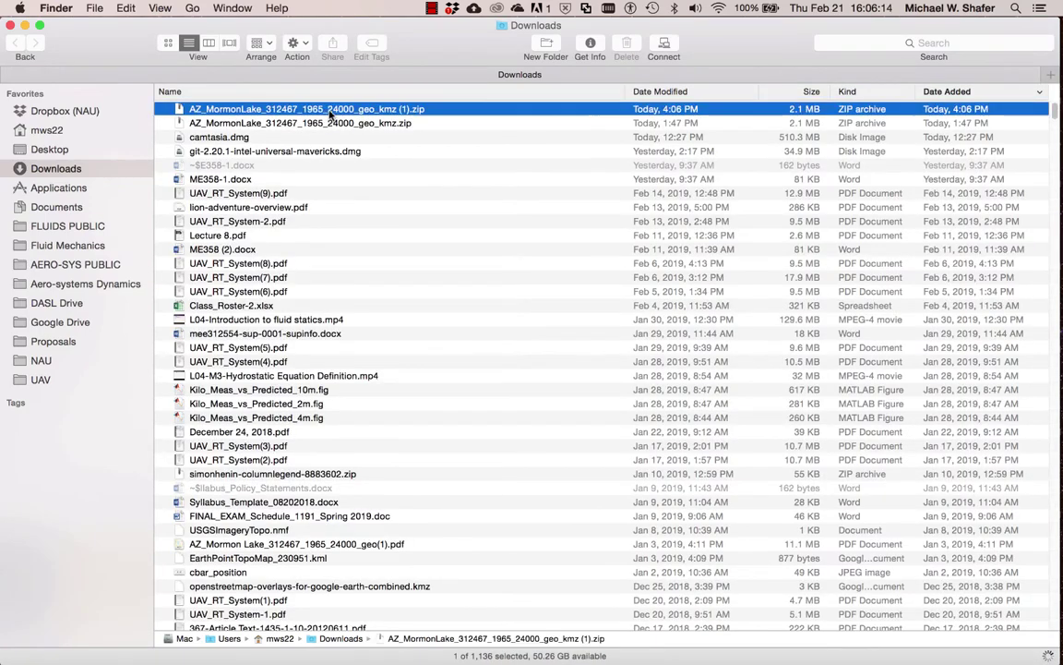
click(330, 122)
click(330, 109)
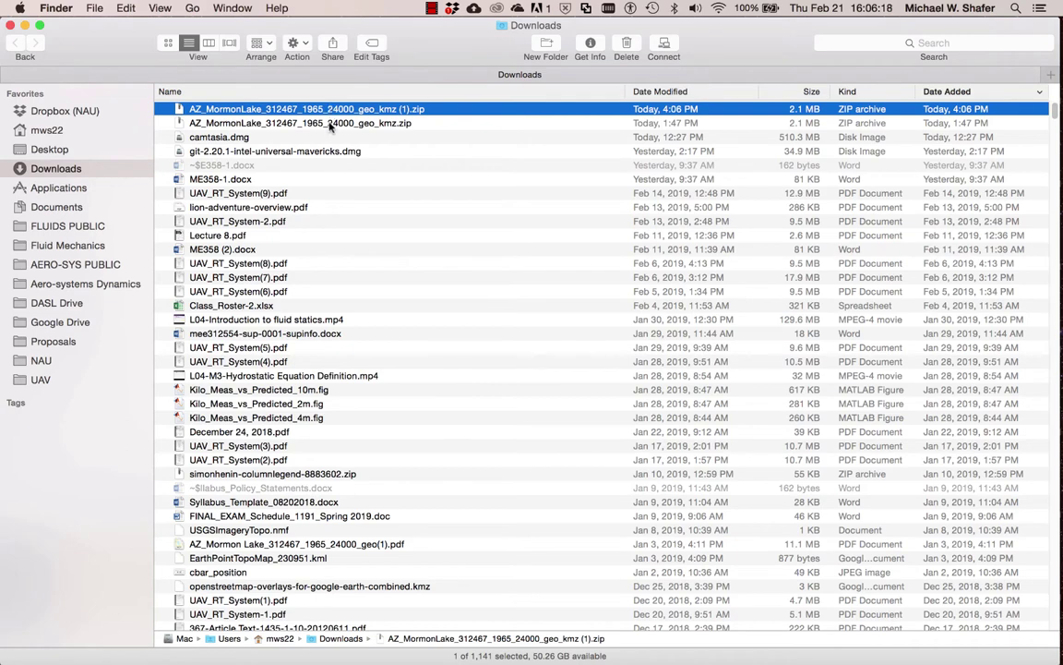
click(329, 123)
double_click(330, 123)
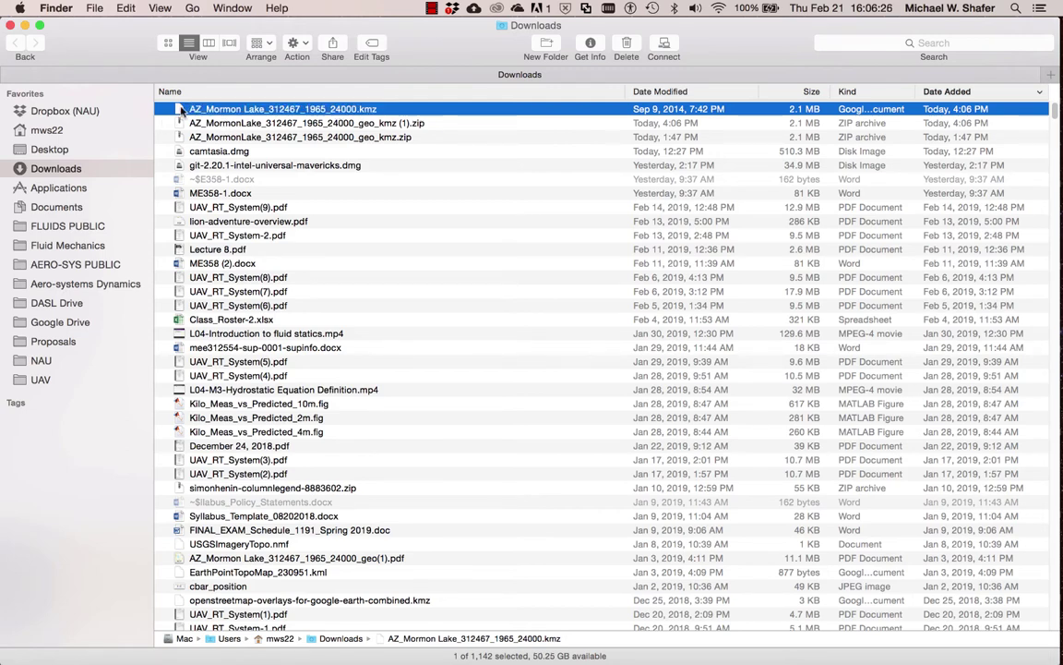
double_click(181, 108)
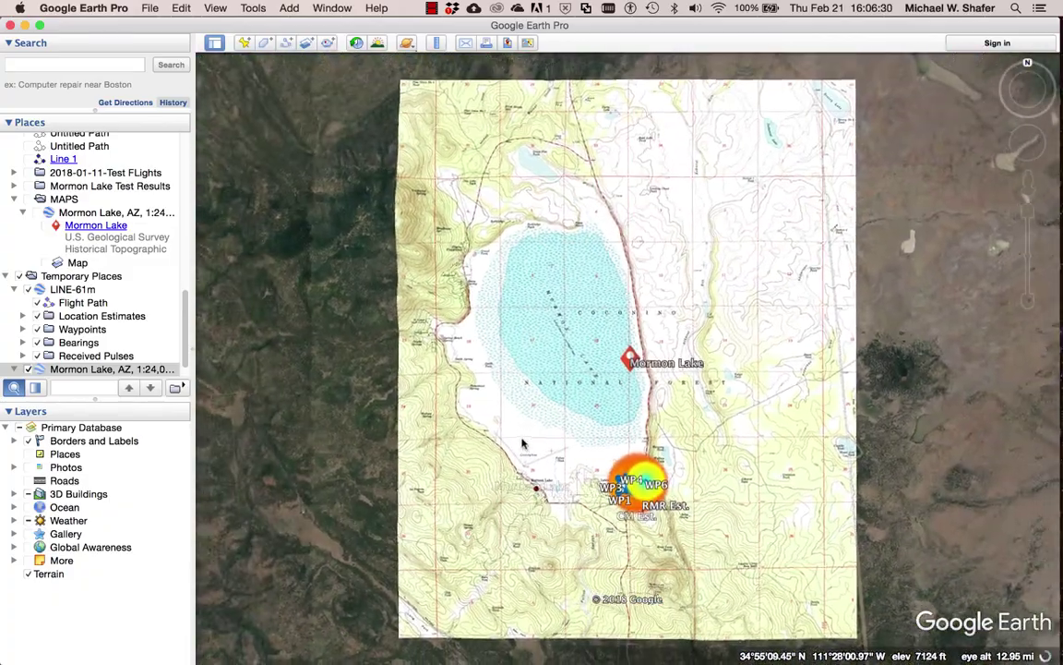
Examine the waypoints, pulses, bearings and location estimates over the Mormon Lake topographic map, from overhead and at a tilt.
drag(521, 444, 506, 309)
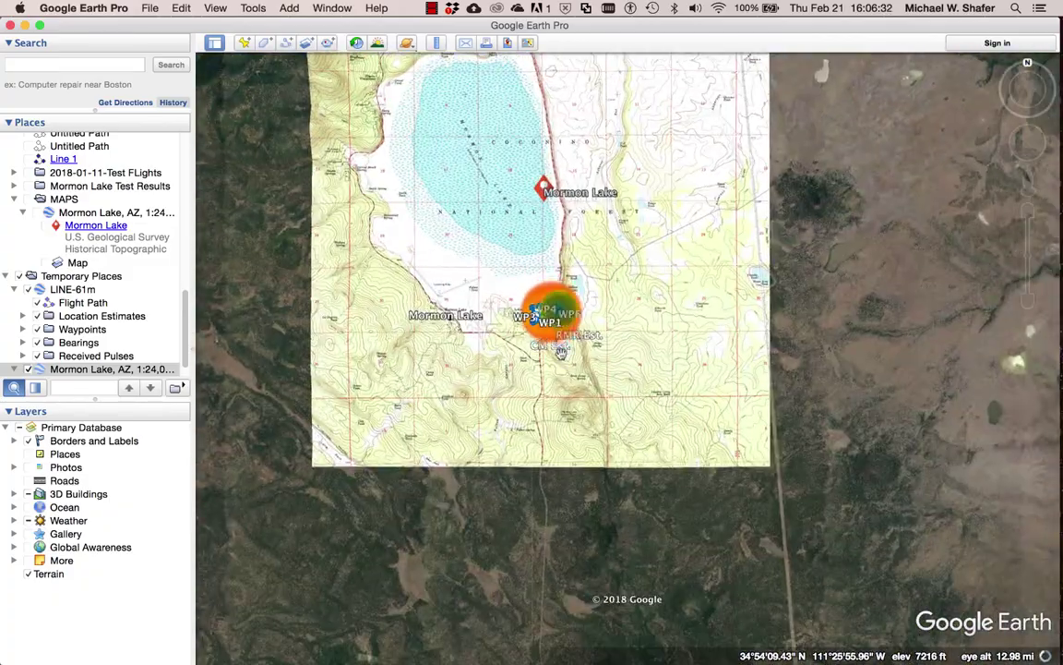
scroll(560, 346, up, 2)
scroll(554, 344, down, 3)
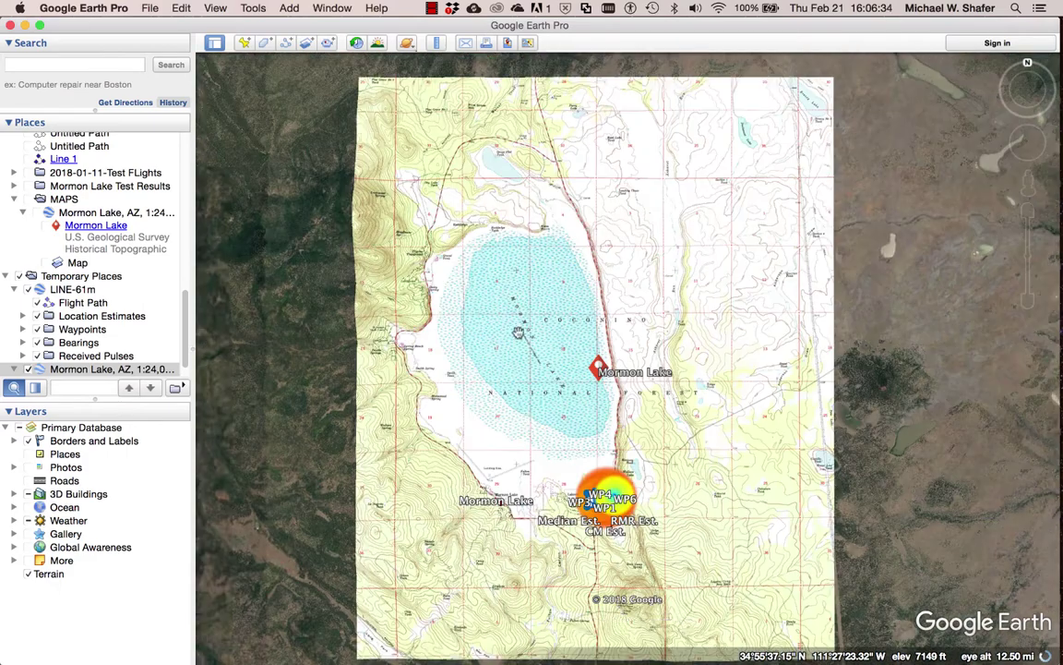
drag(452, 392, 474, 315)
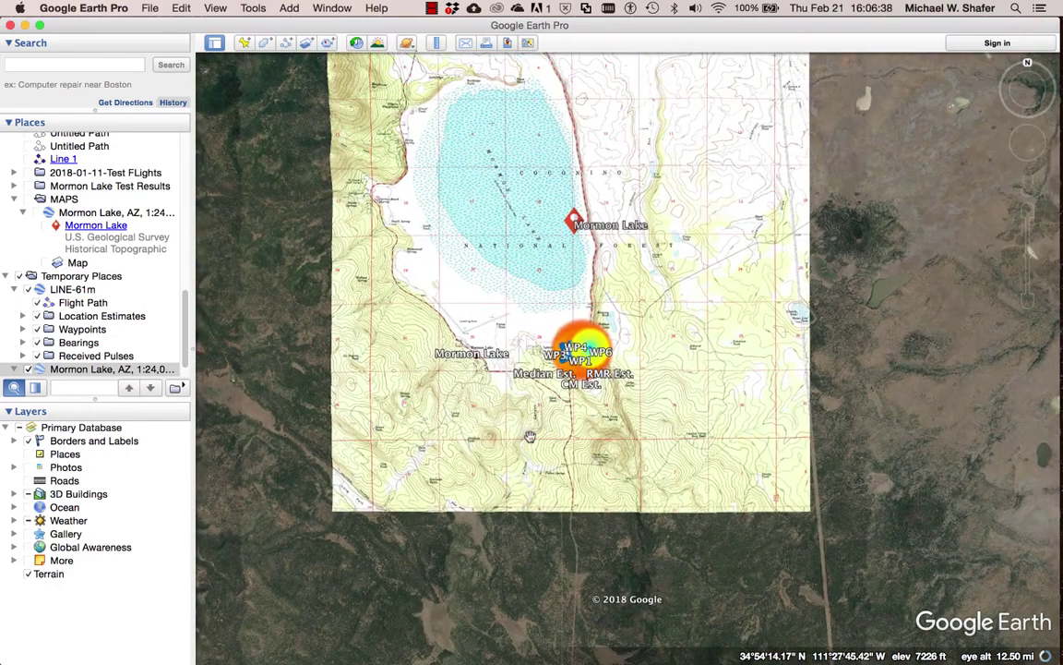
scroll(536, 360, up, 3)
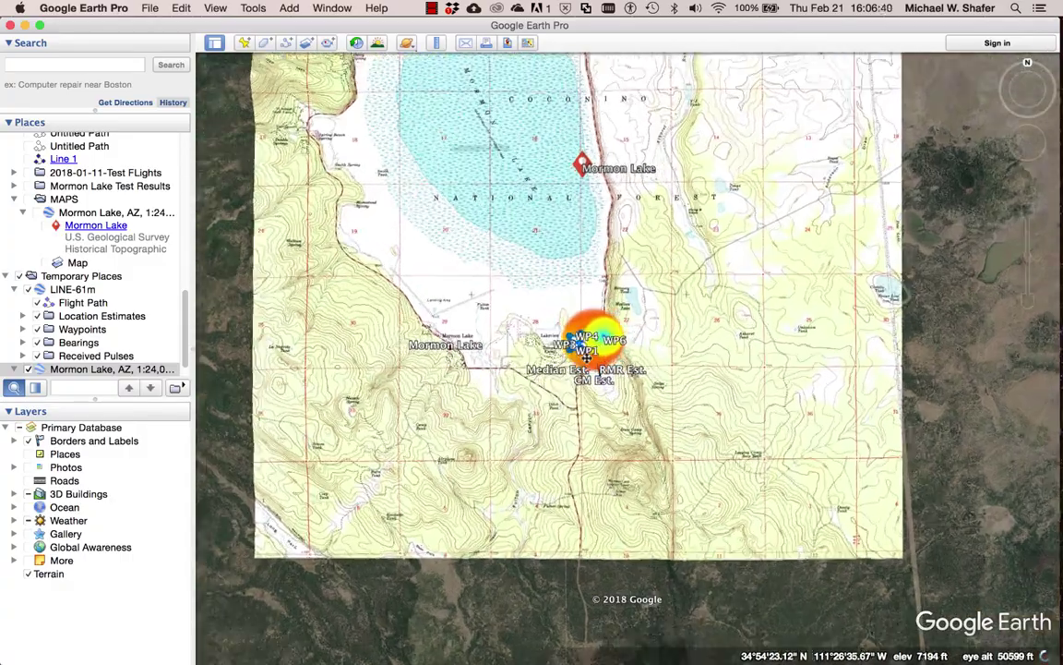
scroll(600, 355, up, 3)
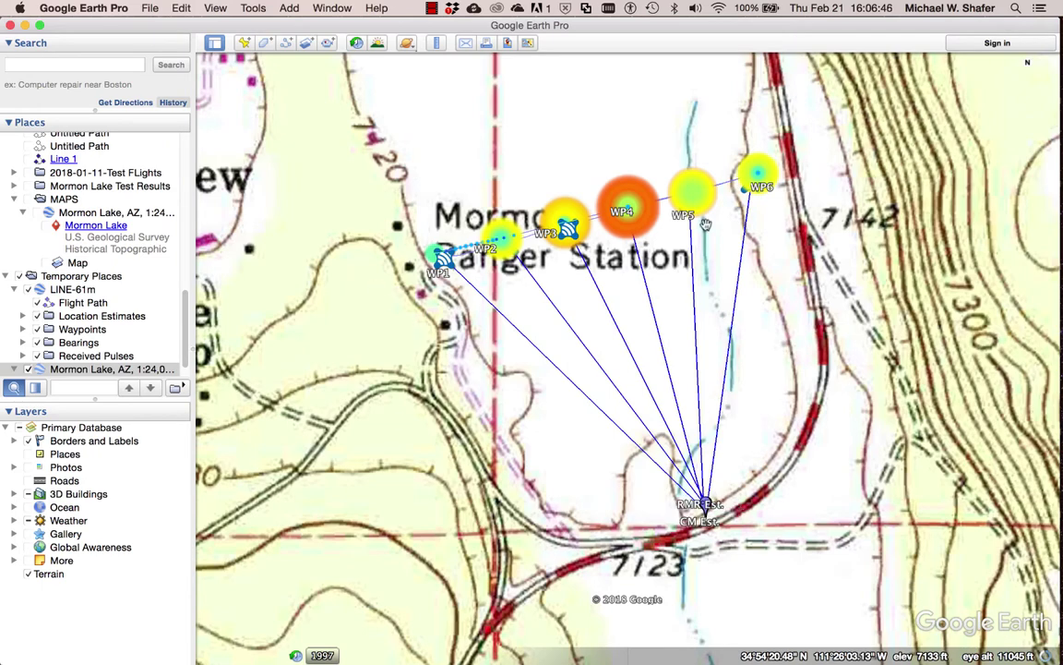
scroll(637, 319, down, 3)
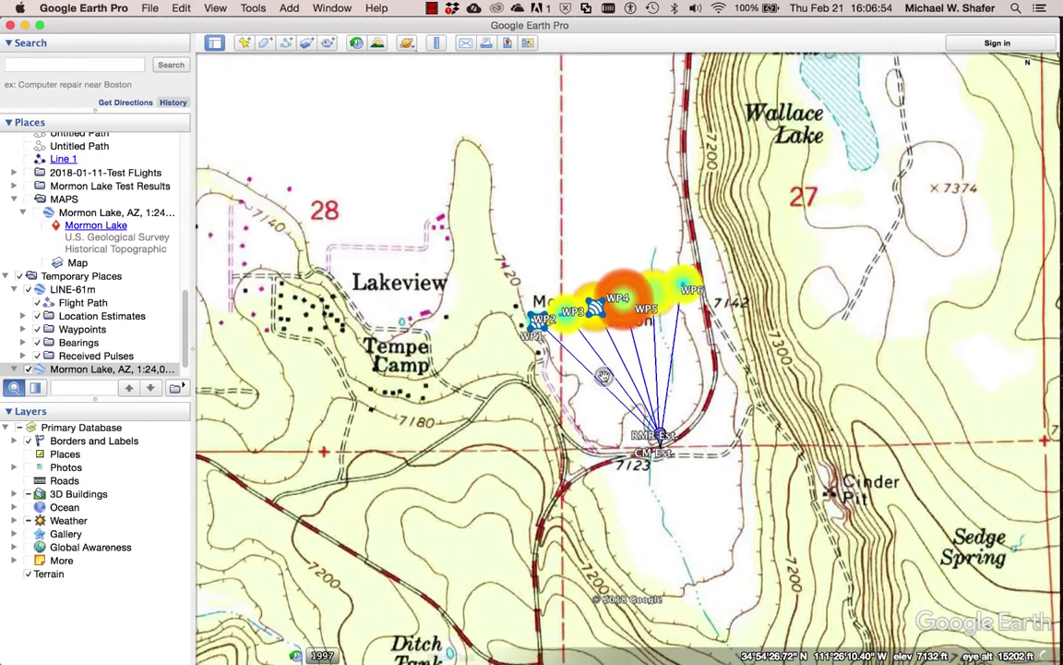
scroll(509, 408, up, 3)
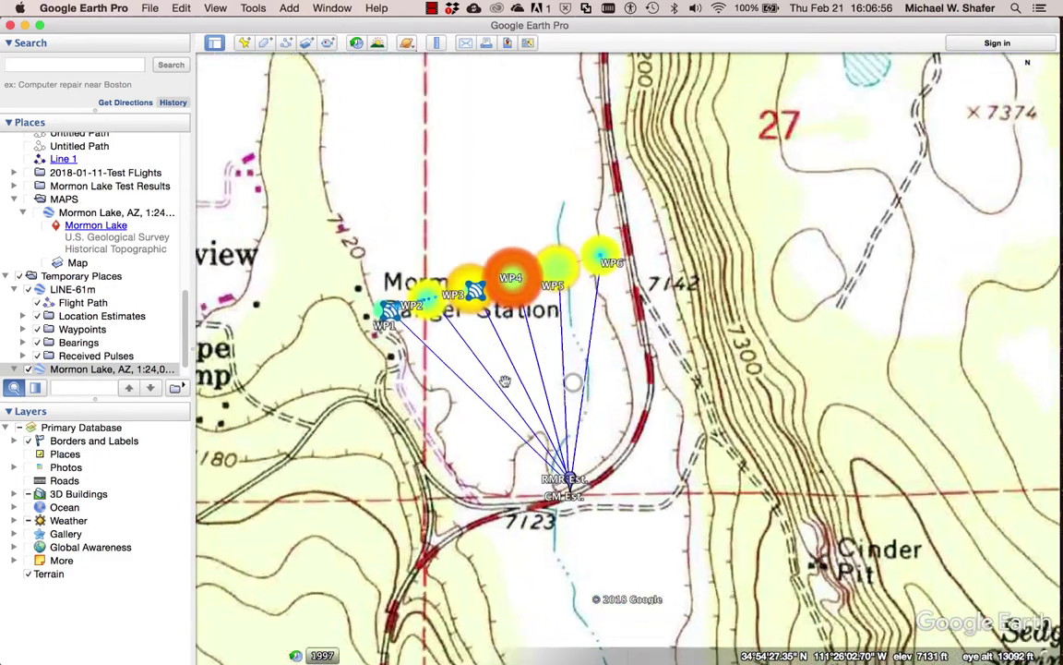
scroll(509, 408, up, 3)
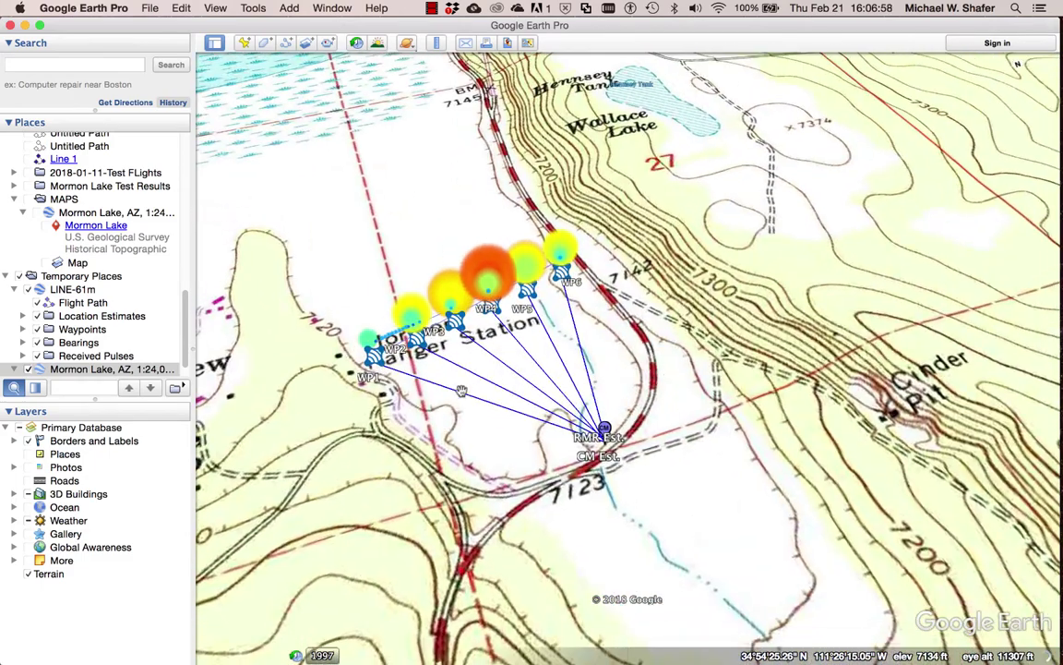
scroll(459, 388, up, 2)
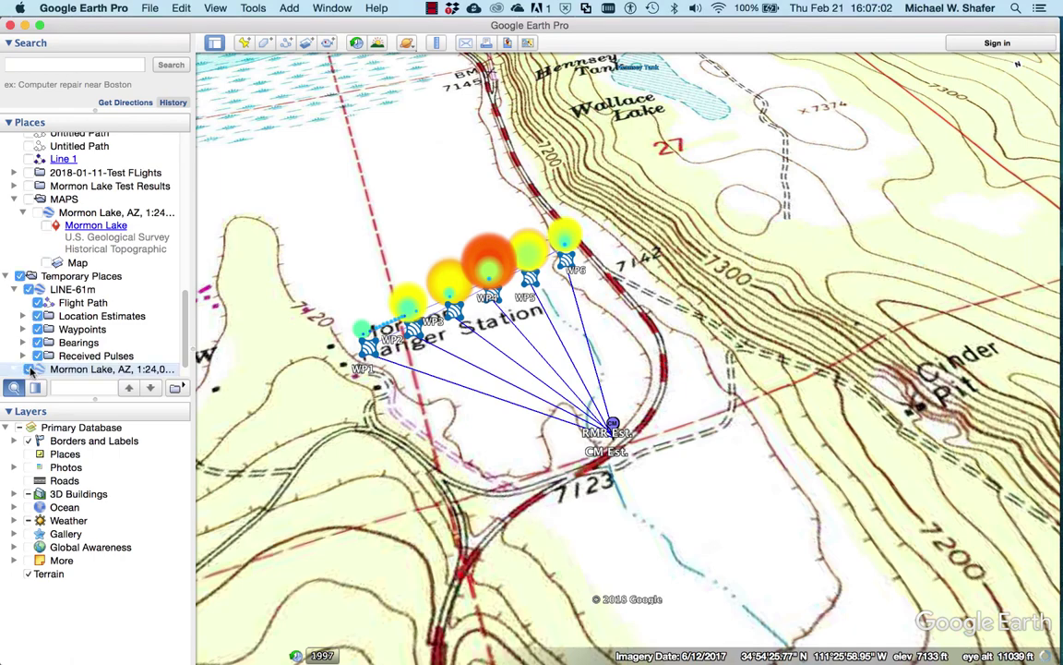
Hide the temporary Mormon Lake topographic overlay and reset the view to straight down with north up.
click(29, 369)
key(r)
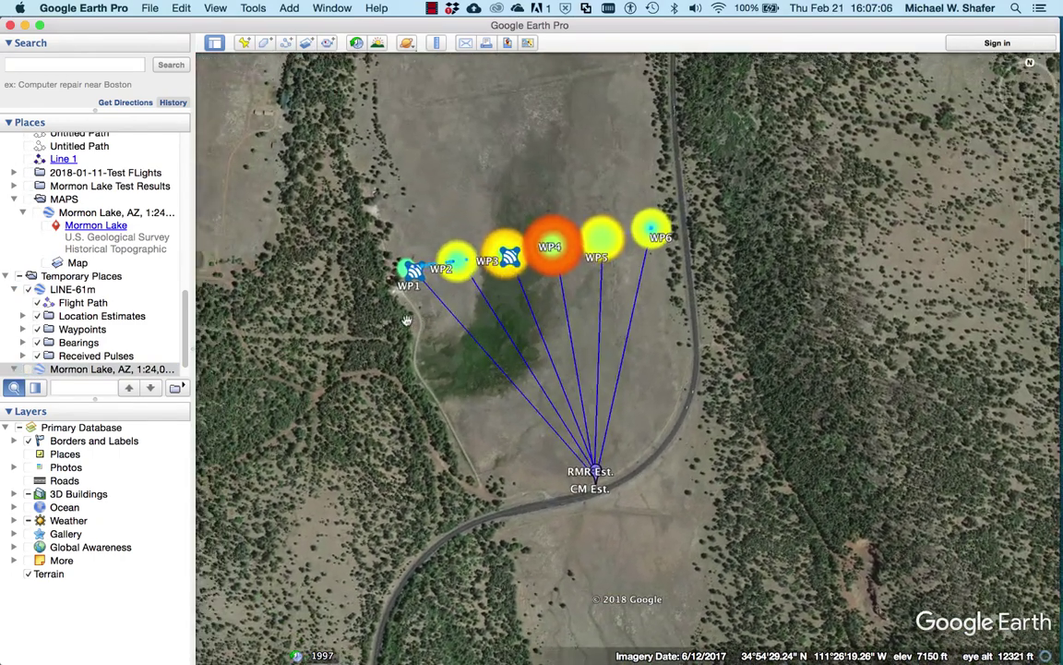
click(1032, 66)
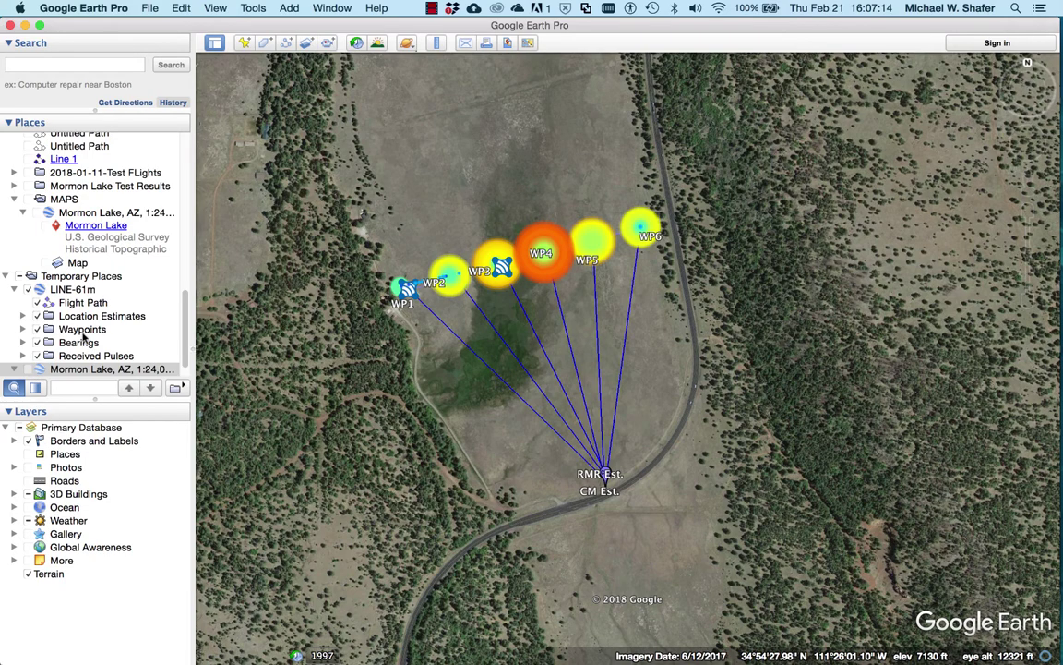
Hide the LINE-61m results and collapse both the LINE-61m and Mormon Lake entries in Temporary Places.
click(14, 289)
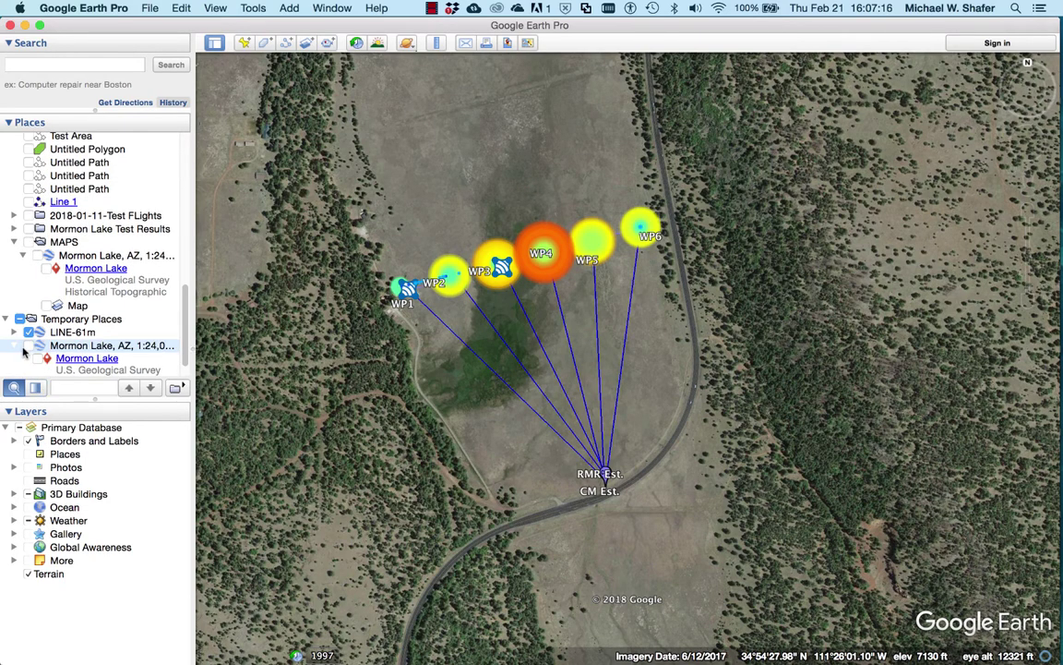
click(24, 333)
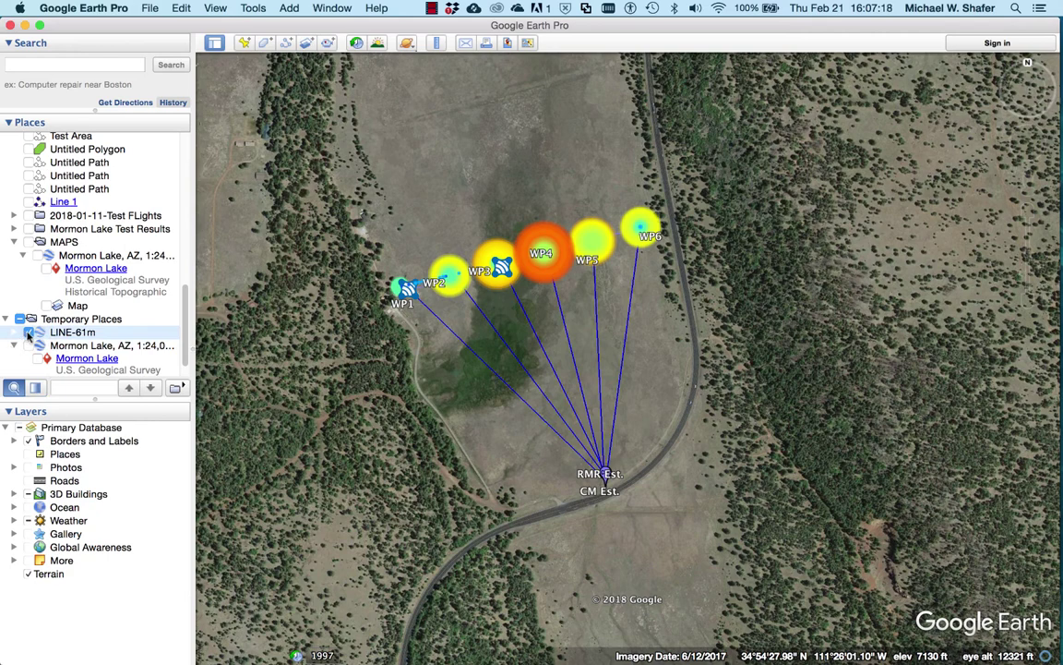
click(28, 333)
click(14, 347)
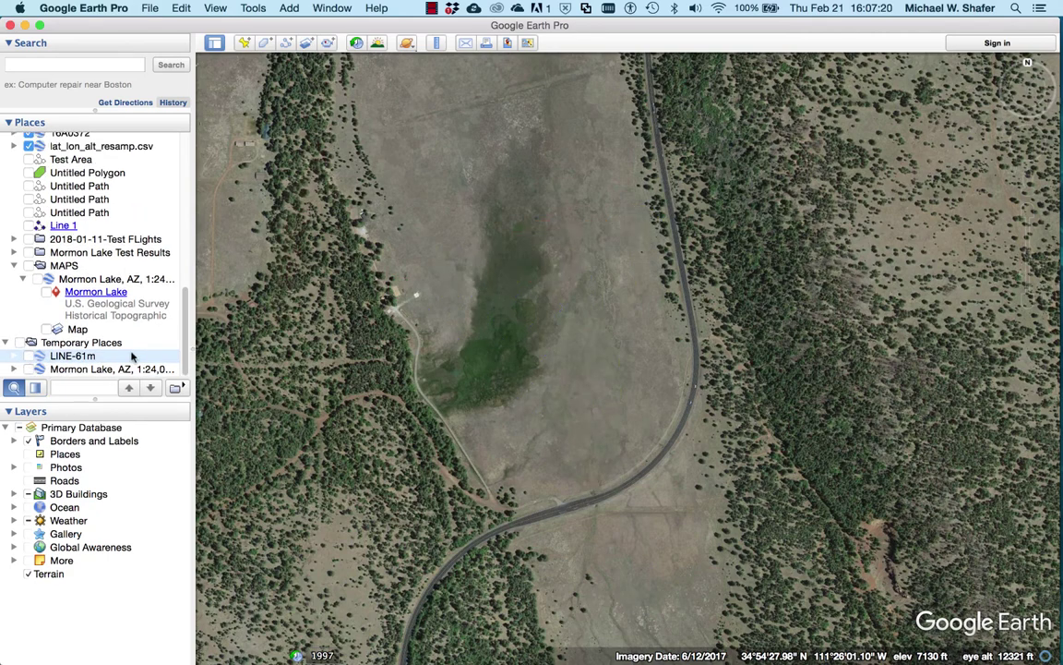
Switch to MATLAB and run uavrt_main.
key(super+Tab)
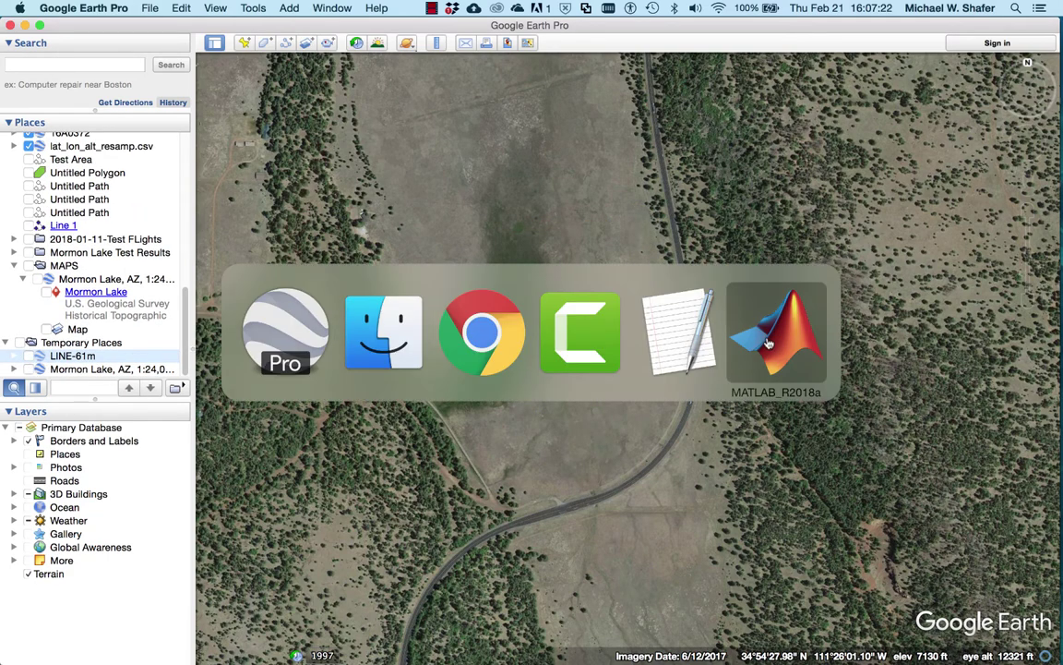
click(768, 344)
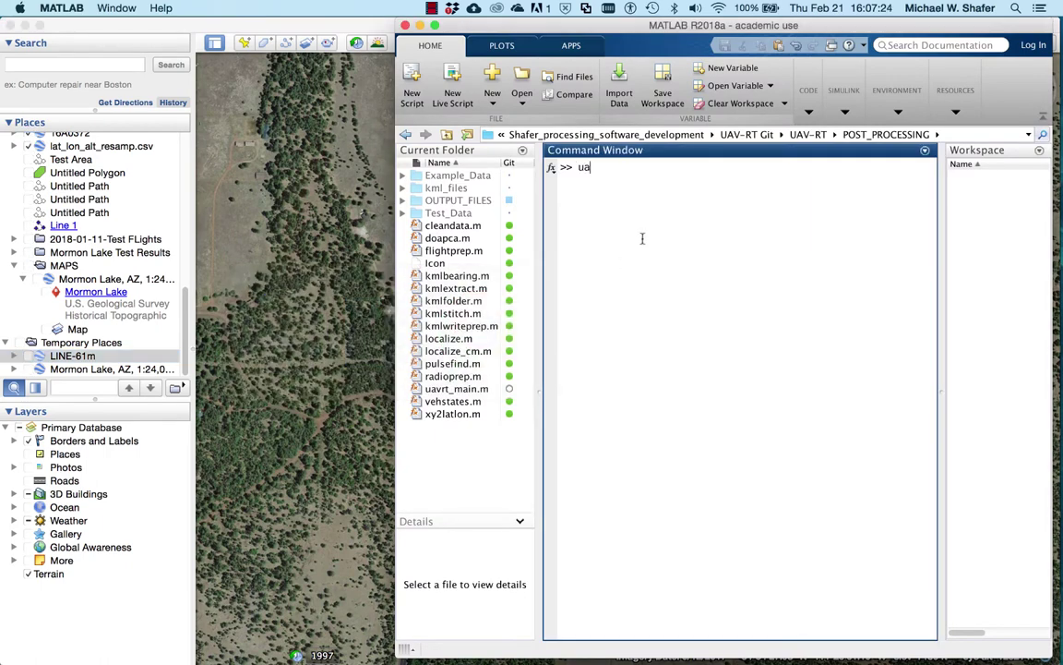
text(uavrt_main)
key(Return)
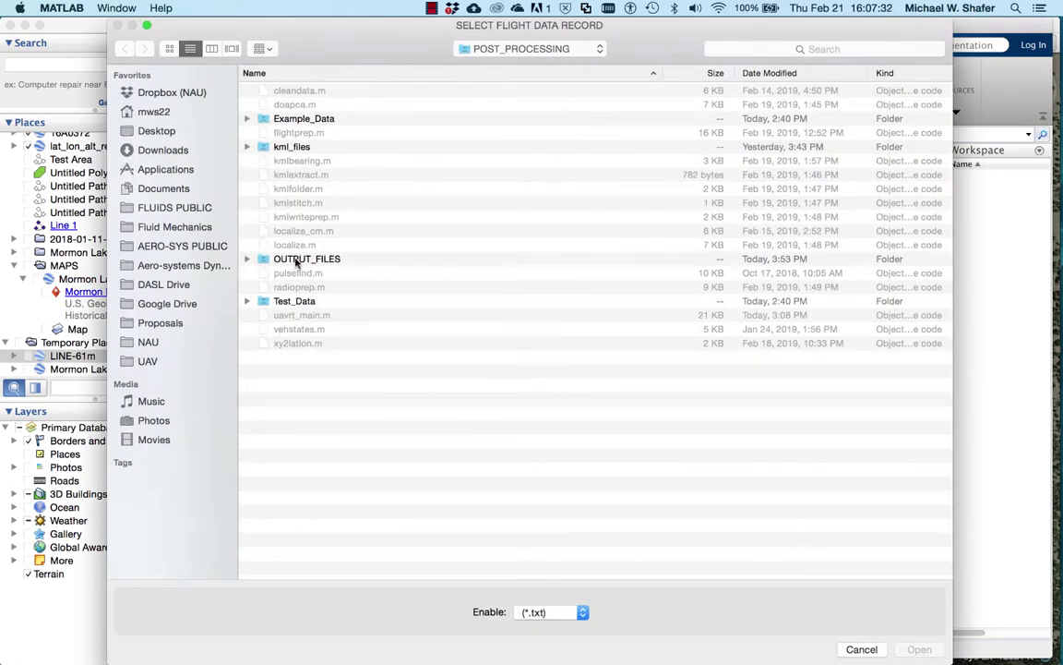
Select flt_data_NOWAYPT-122m.txt as the flight record and sdr_data_NOWAYPT-122m.dat as the radio record from the Test_Data folder.
double_click(295, 303)
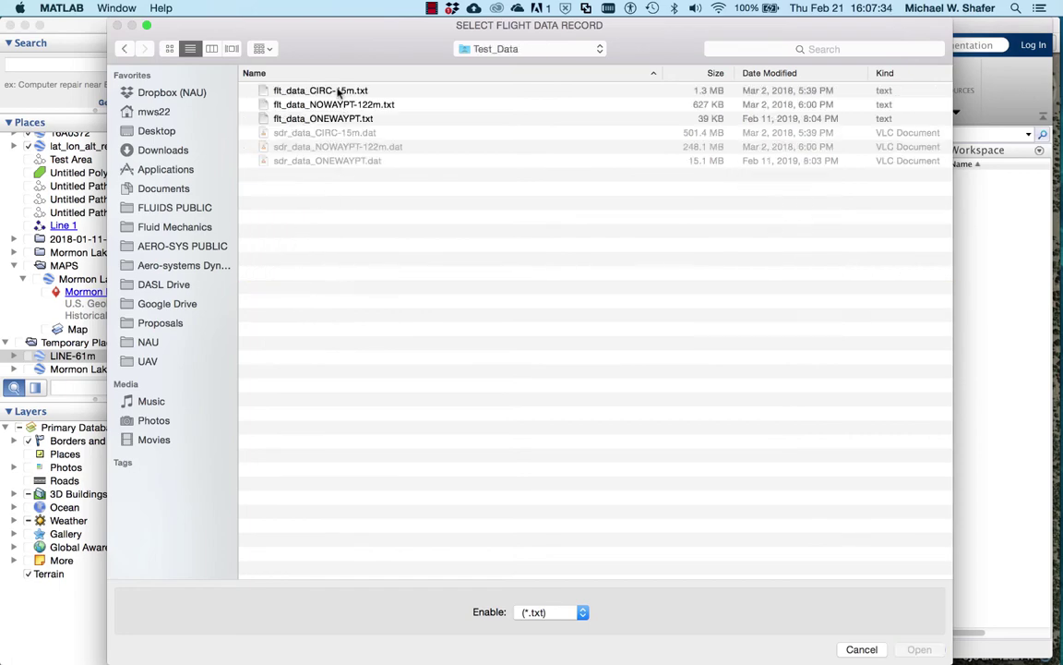
click(338, 107)
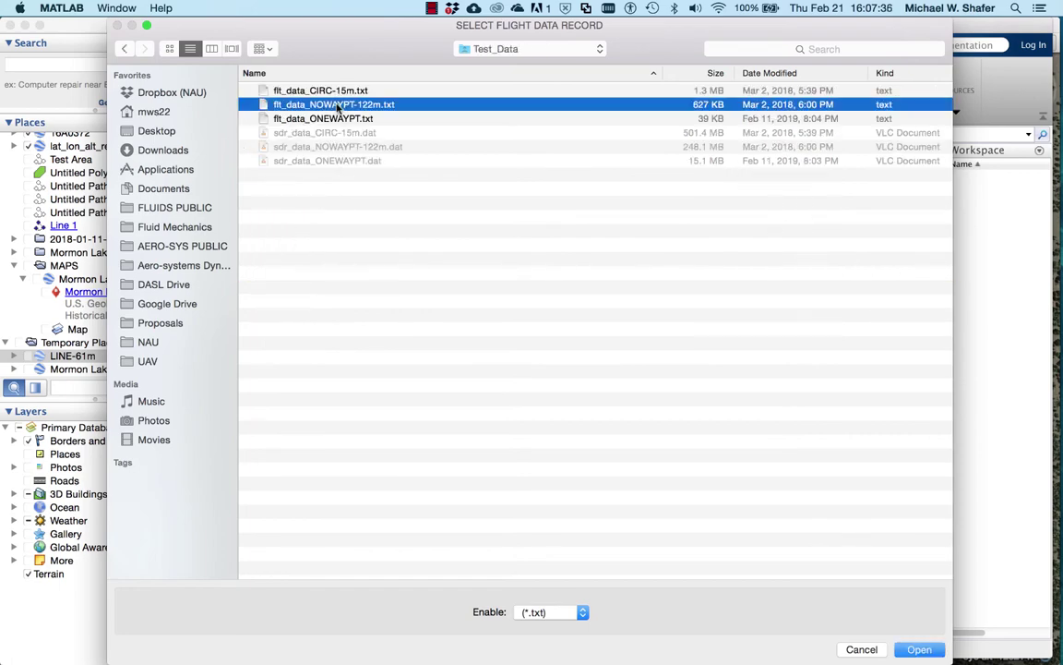
double_click(338, 107)
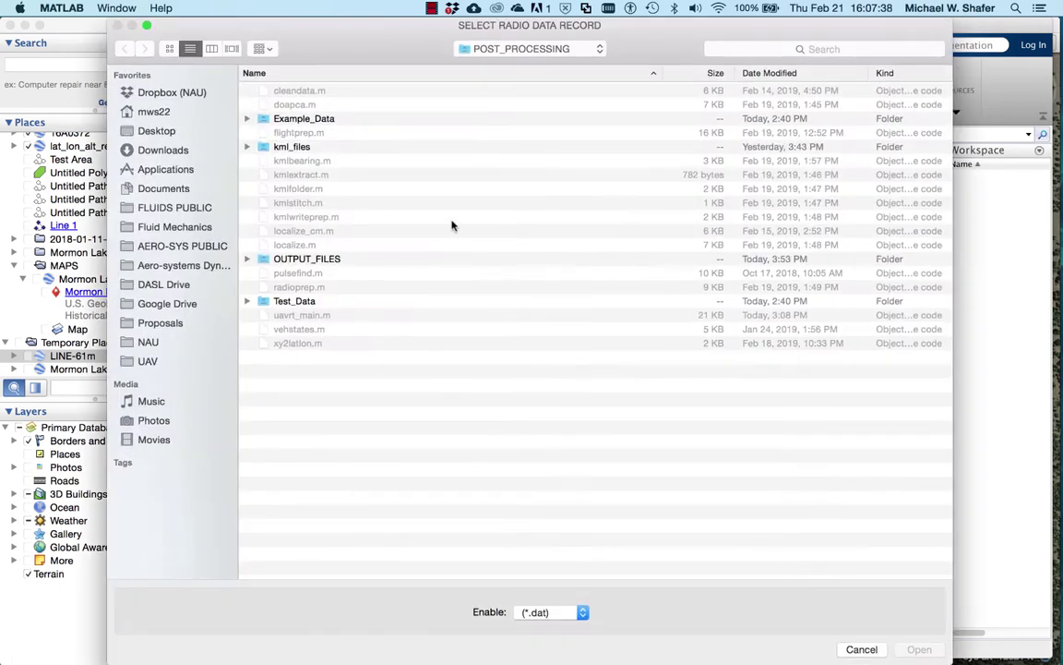
double_click(305, 304)
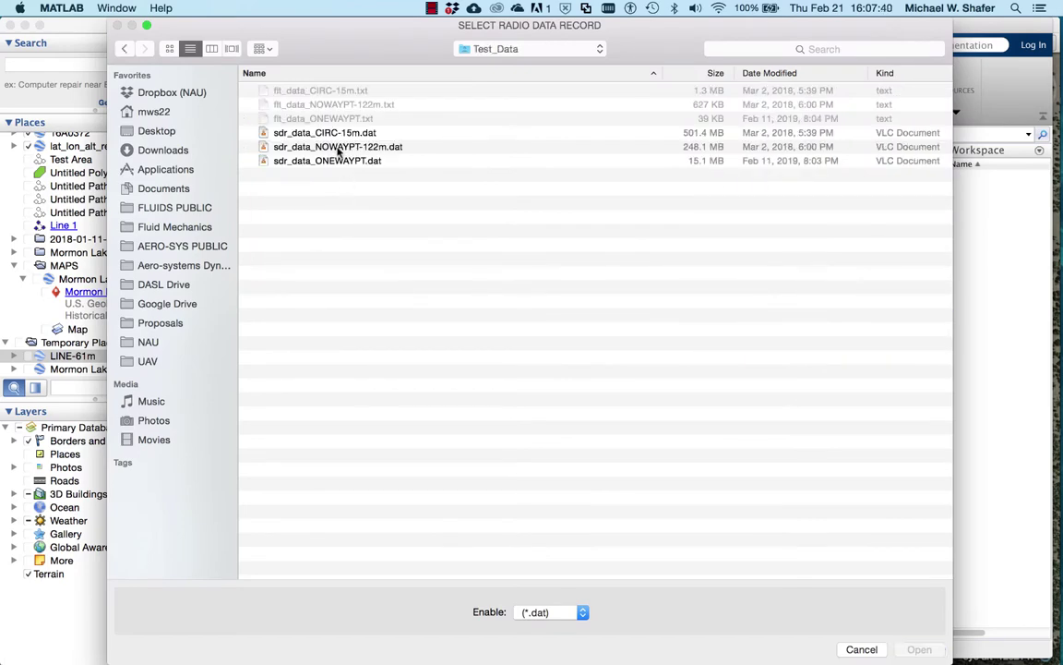
click(339, 148)
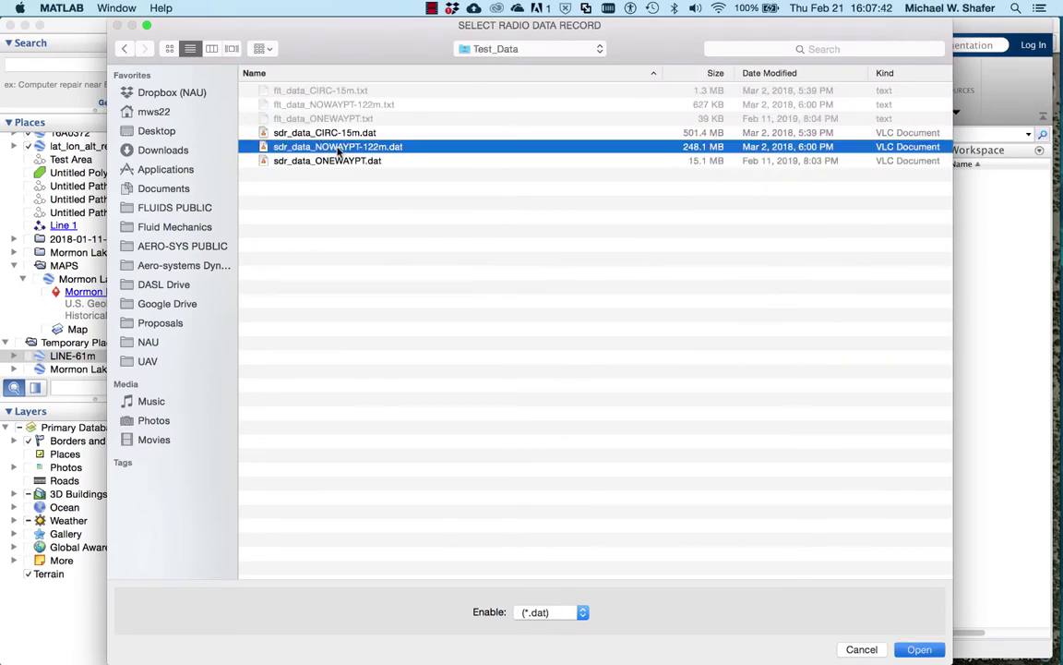
double_click(339, 148)
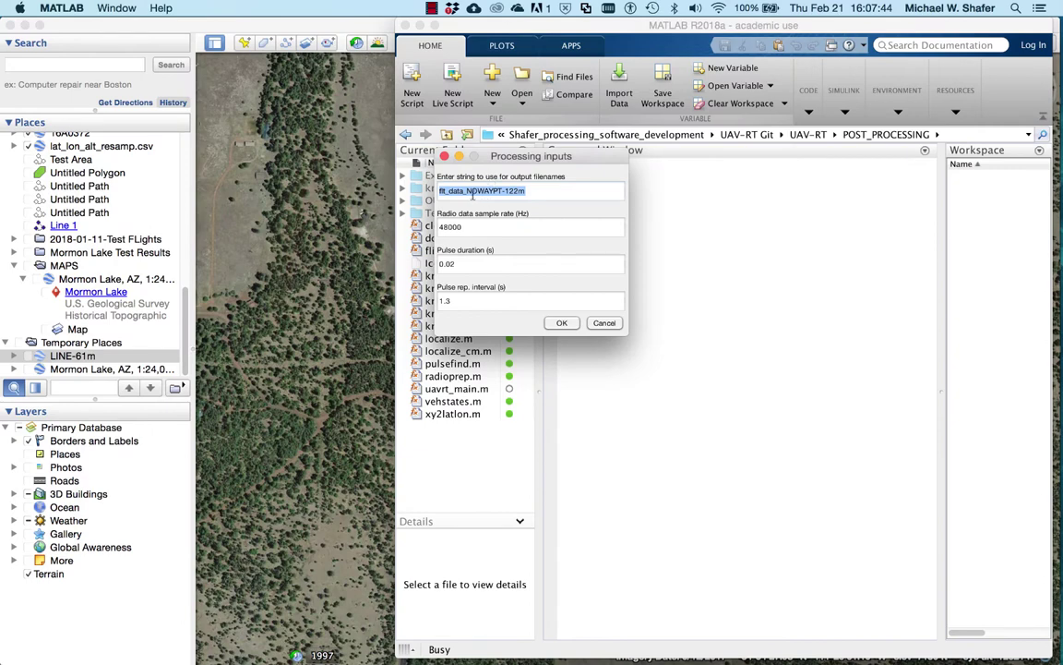
Set the output filename string to NOWAYPT-122m and process the data with automatic waypoint time detection, moving the resulting figure aside.
drag(467, 191, 439, 191)
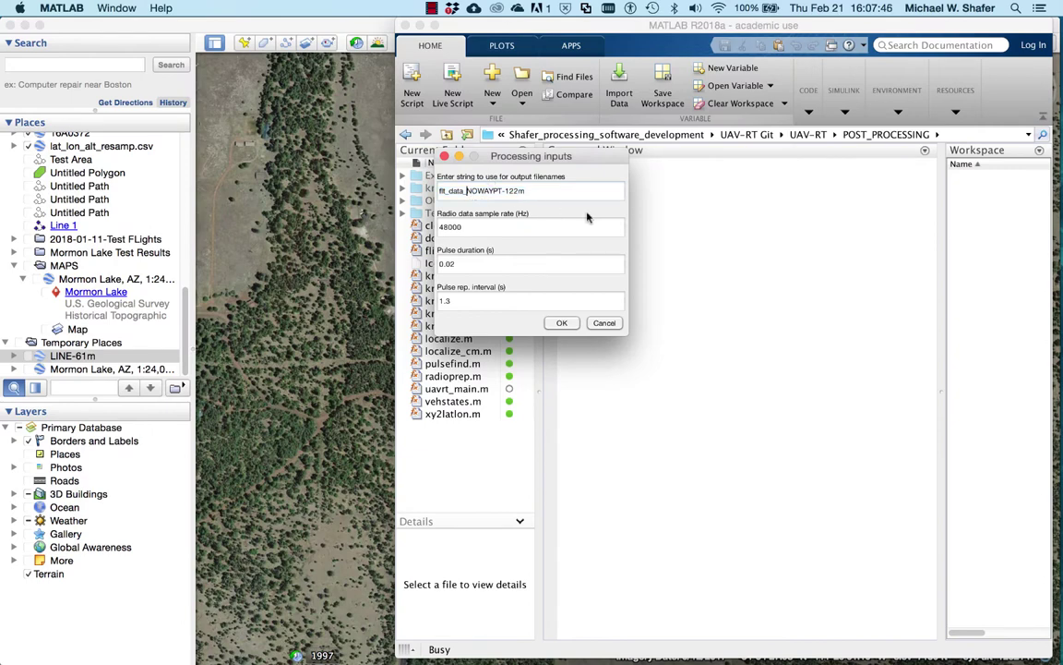
key(BackSpace)
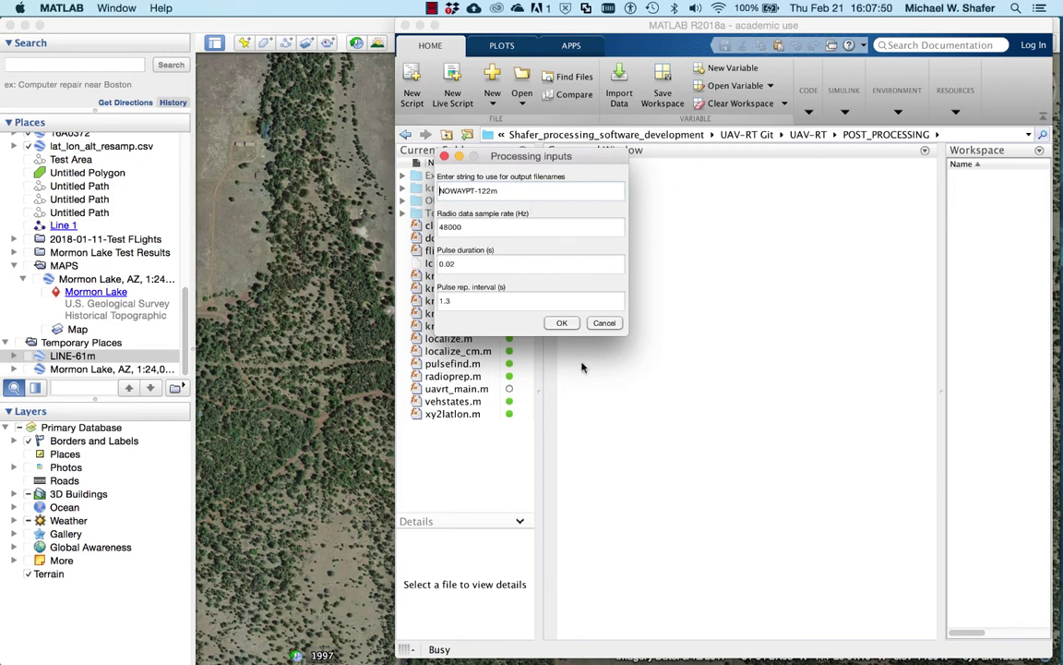
click(562, 324)
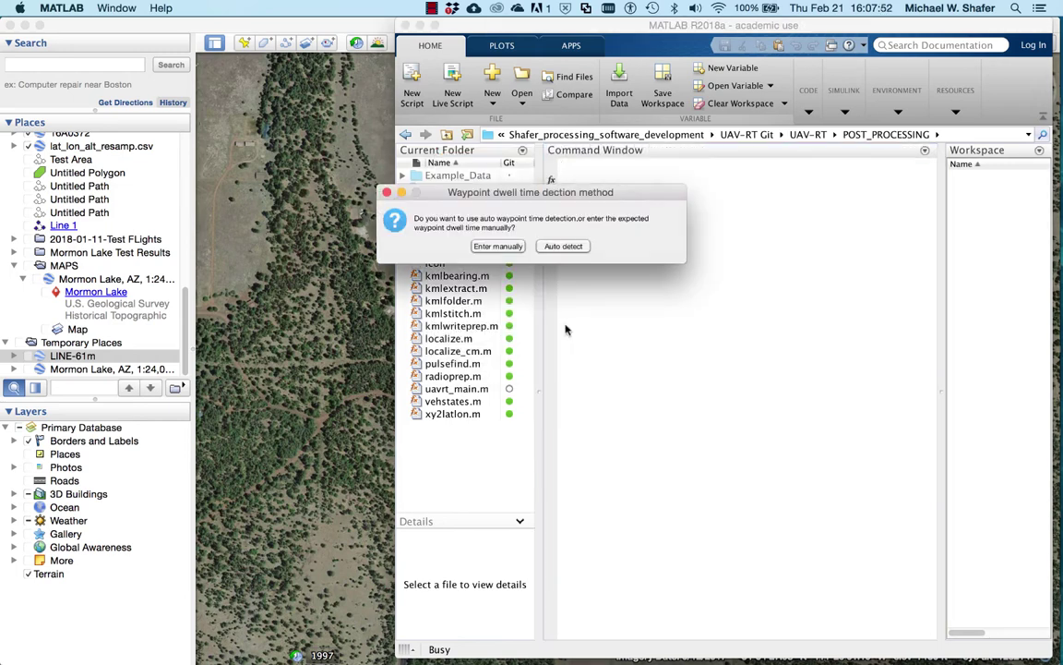
click(563, 247)
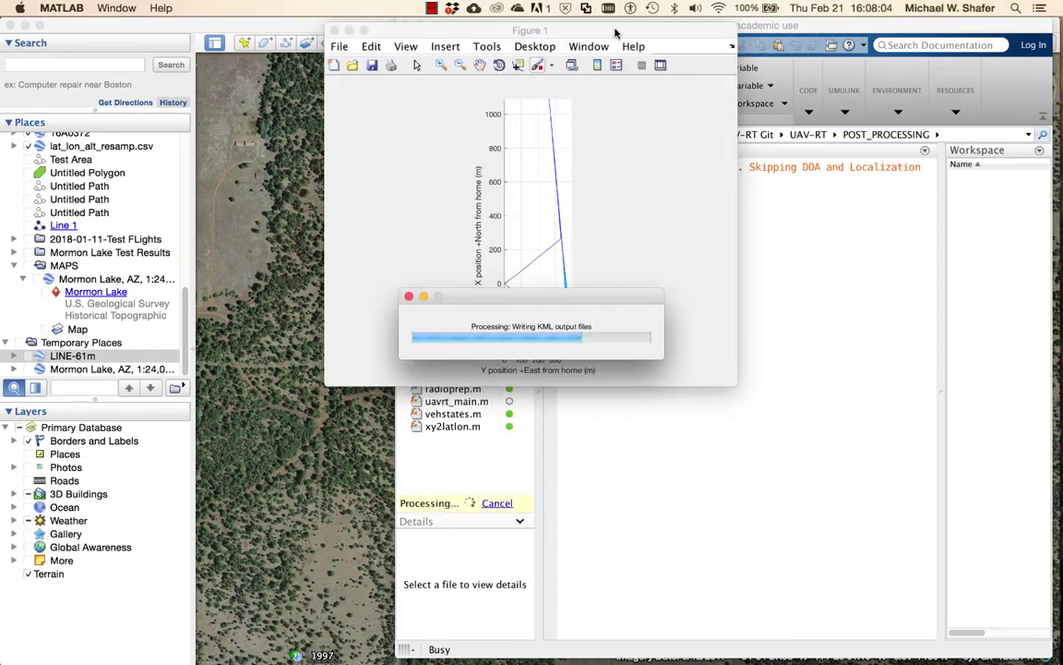
drag(617, 33, 362, 32)
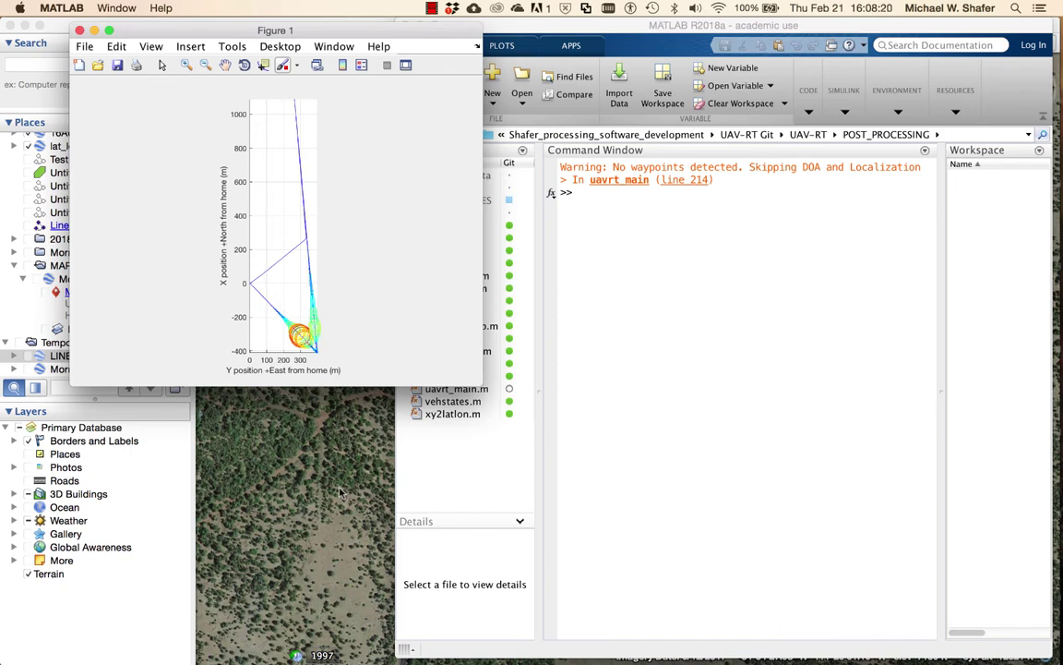
Switch to Finder, close the Downloads window, and open NOWAYPT-122m-SUMMARY.txt from OUTPUT_FILES in a widened window.
key(super+Tab)
key(super+Tab)
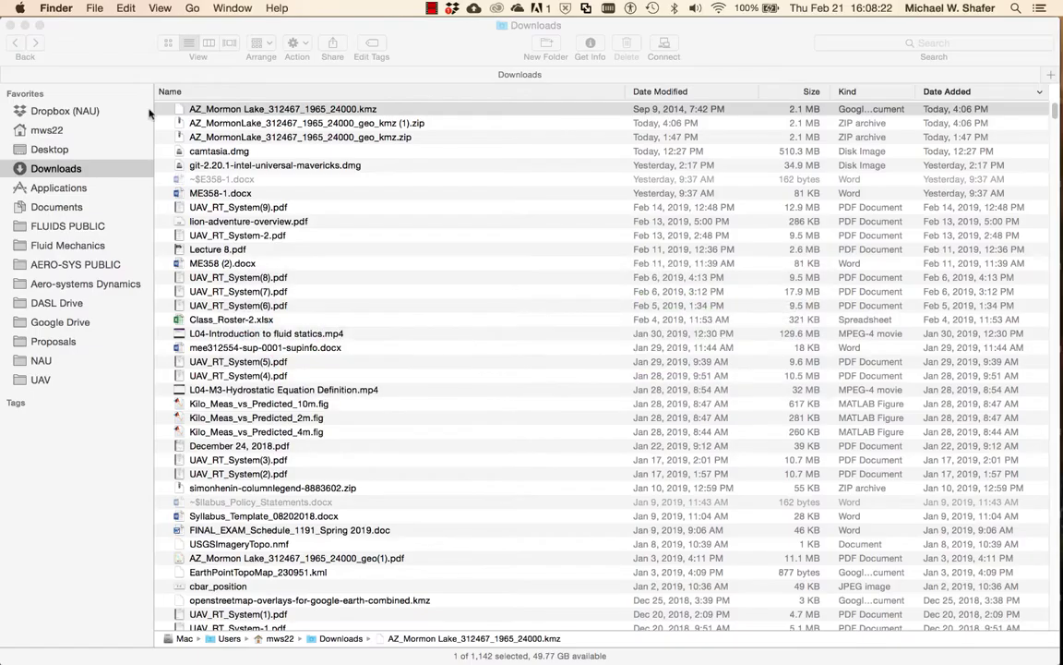
click(10, 26)
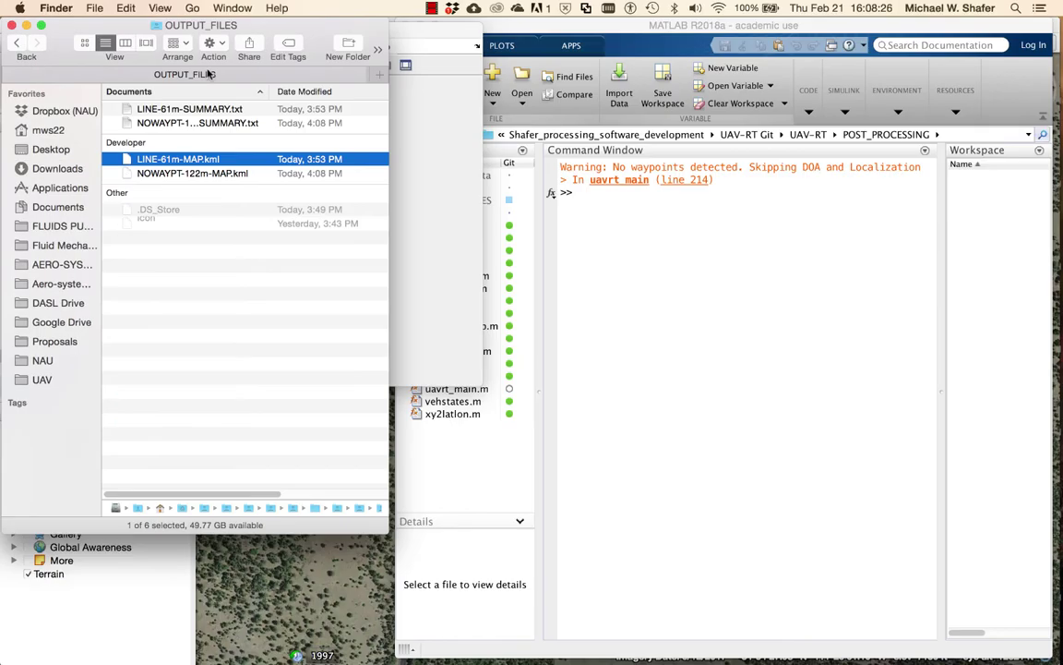
click(154, 125)
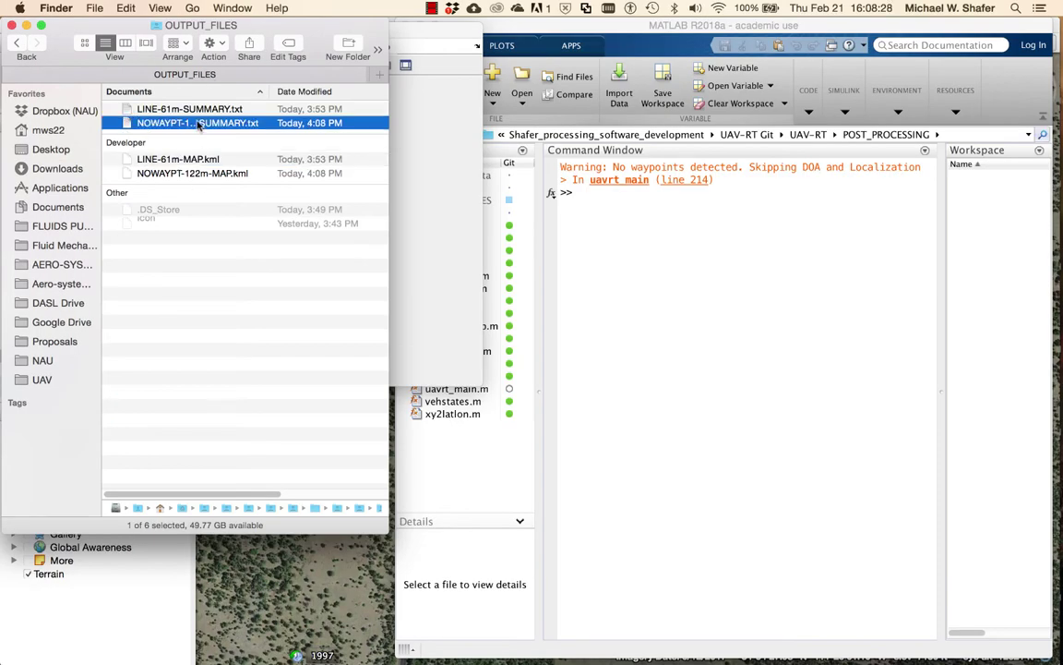
double_click(196, 125)
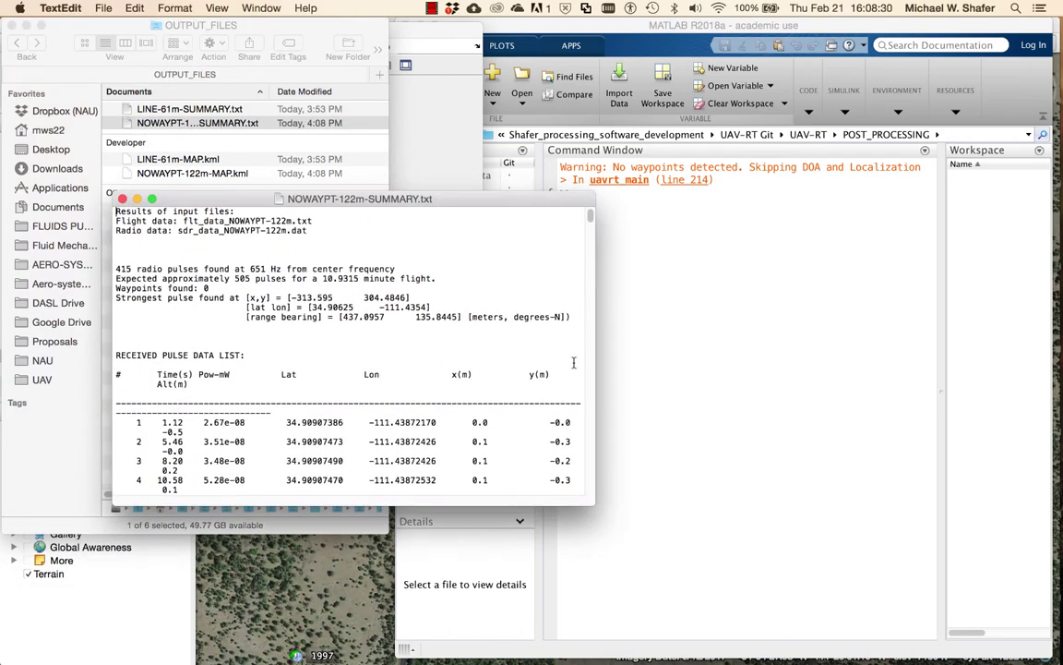
drag(719, 342, 850, 342)
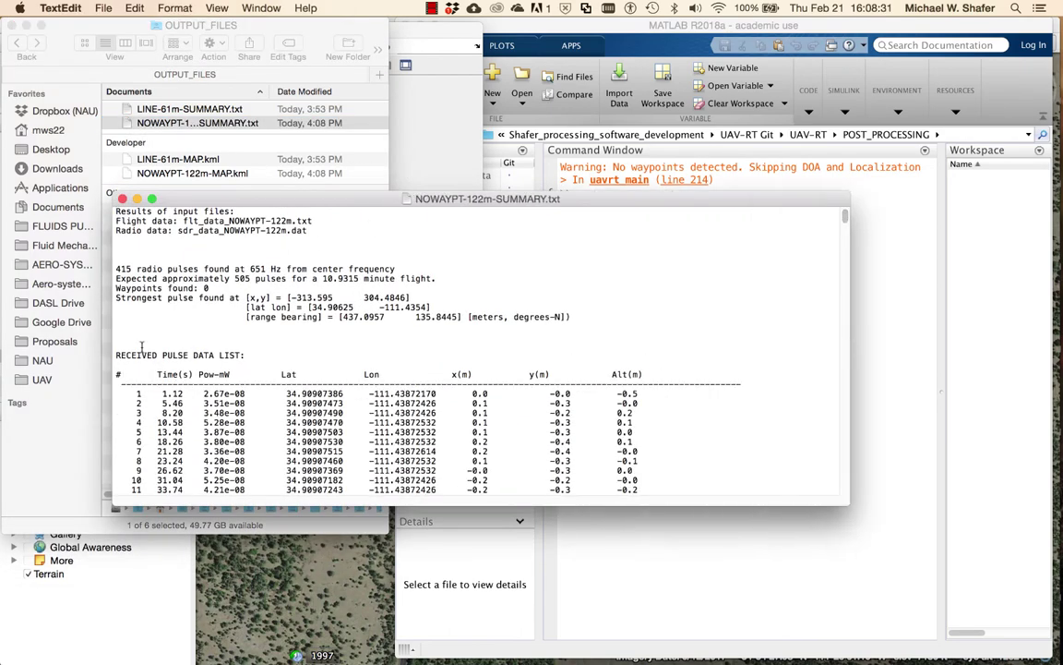
Review the pulse, waypoint and strongest-pulse lines of the NOWAYPT-122m summary, and close the file.
scroll(172, 315, down, 3)
scroll(172, 315, up, 3)
drag(239, 321, 104, 271)
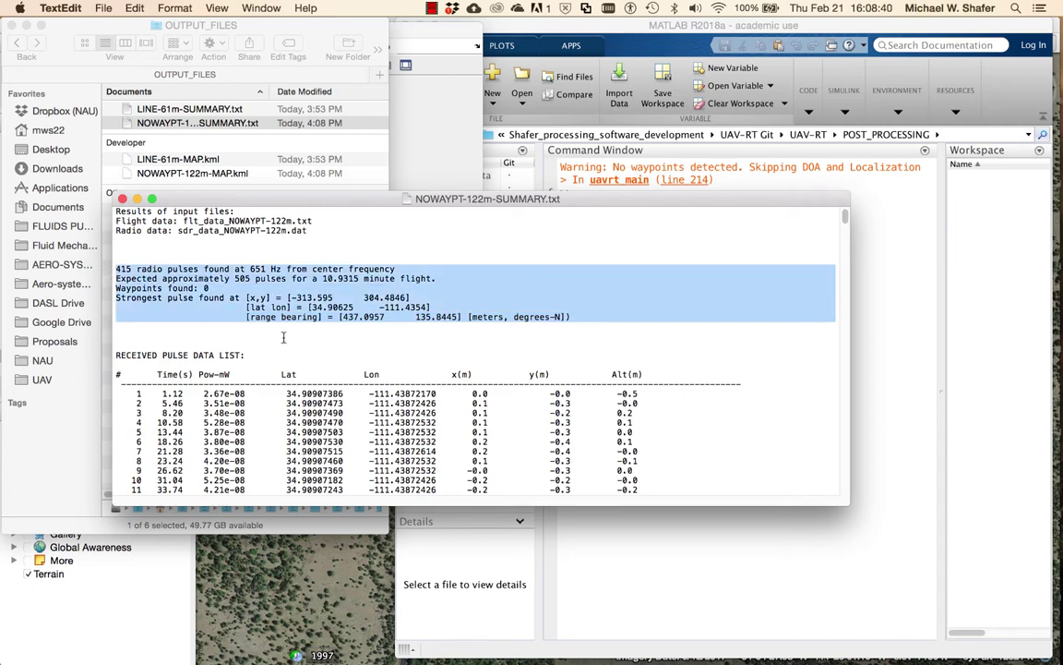
click(280, 330)
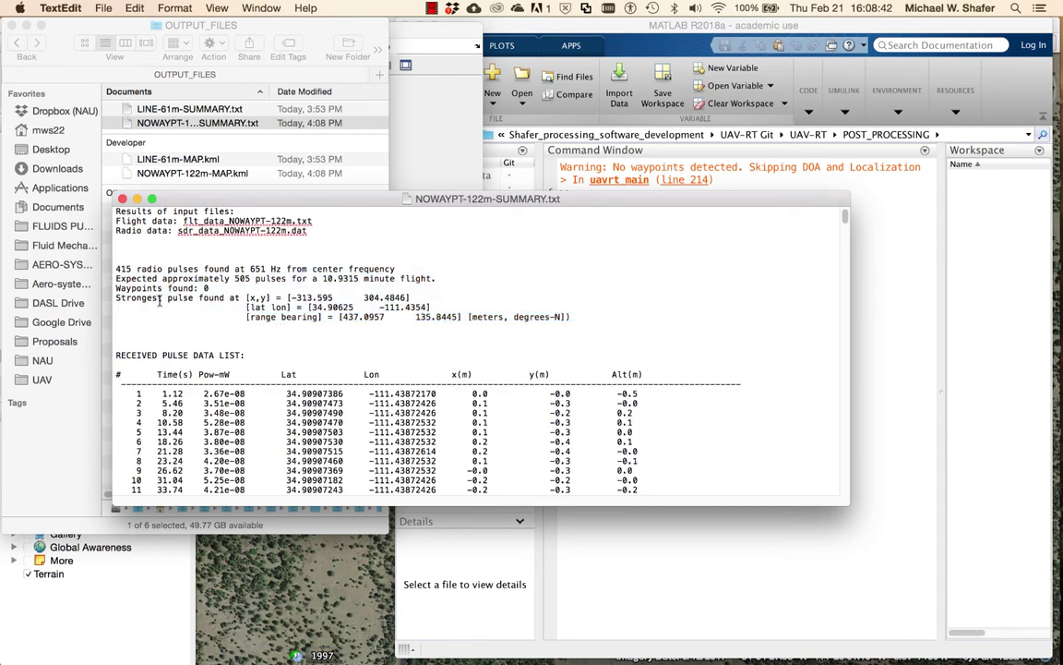
drag(160, 301, 415, 318)
click(409, 327)
click(122, 198)
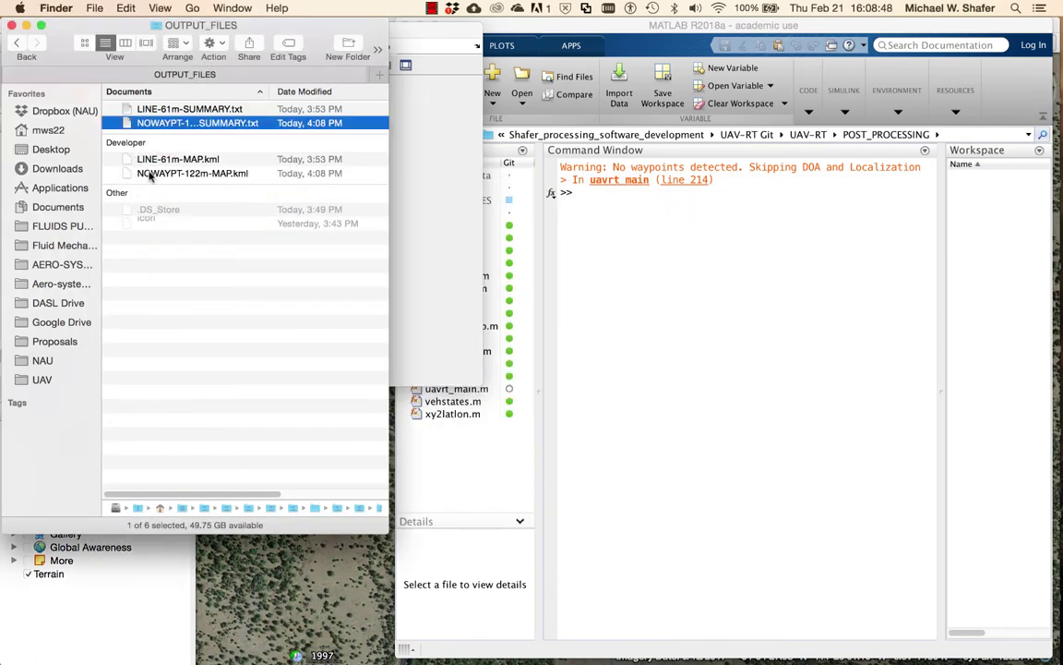
Open NOWAYPT-122m-MAP.kml in Google Earth Pro and examine the flight path and pulse strengths from several tilted angles.
double_click(149, 174)
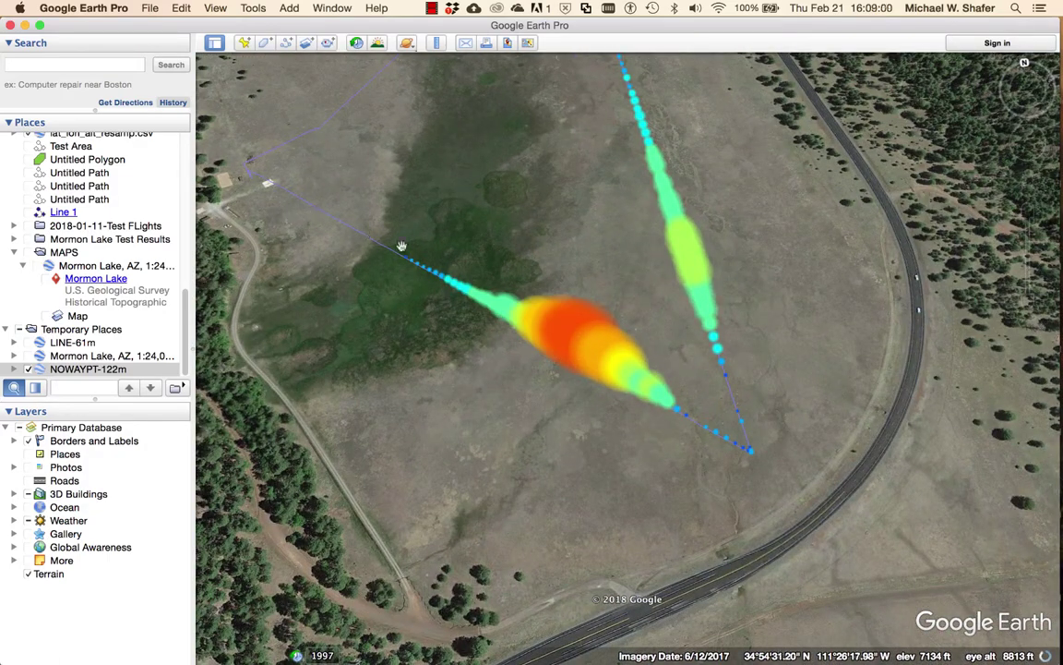
drag(620, 480, 192, 316)
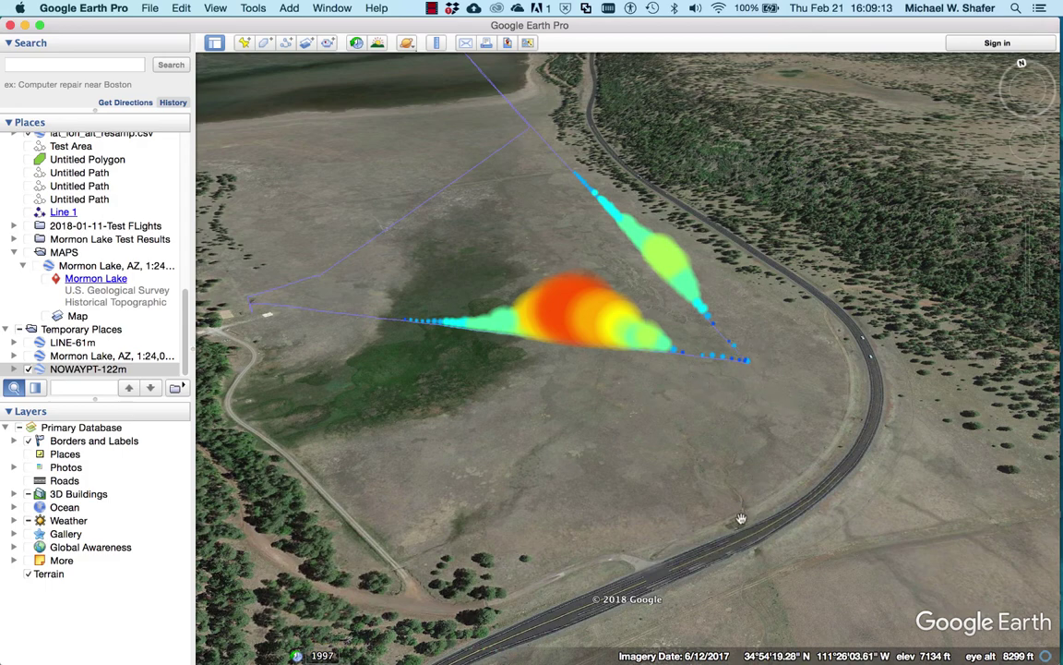
drag(744, 484, 747, 499)
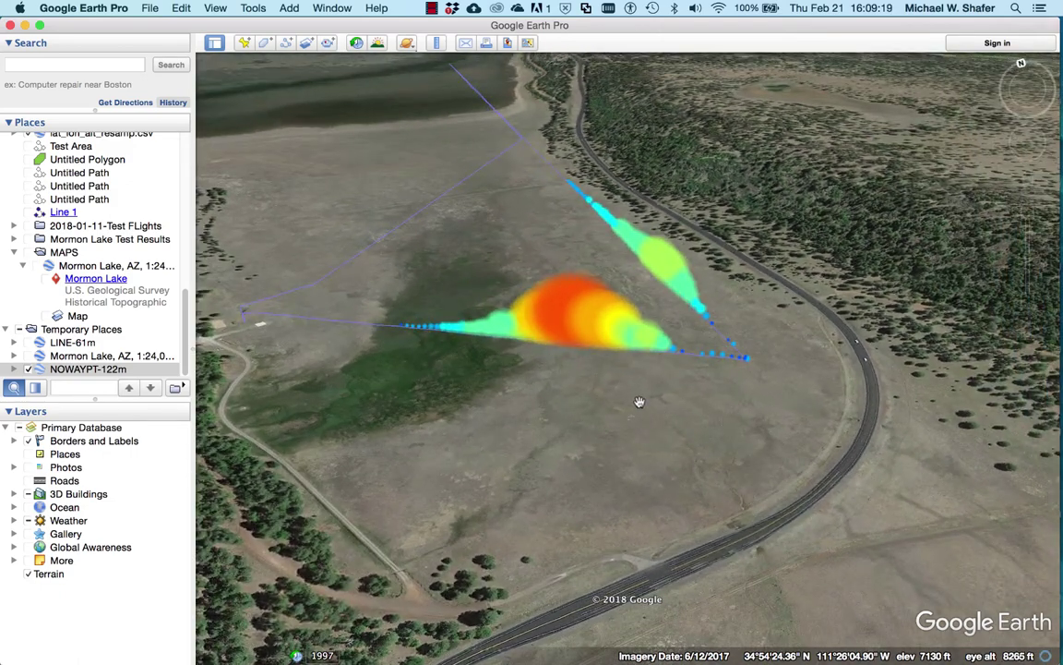
drag(575, 363, 651, 434)
scroll(652, 434, down, 5)
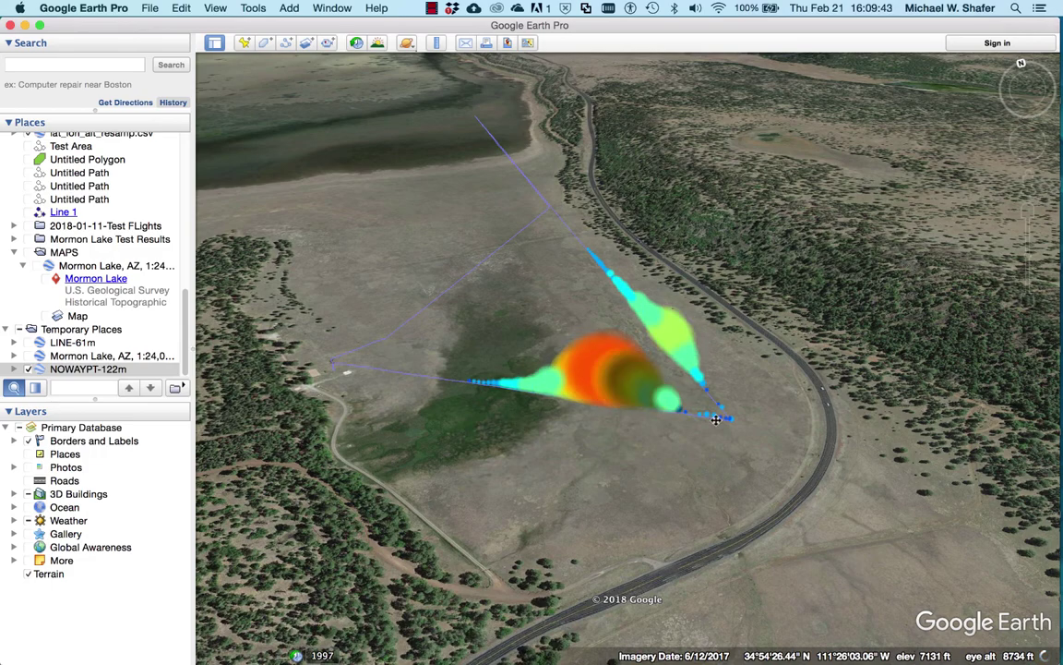
drag(810, 403, 781, 411)
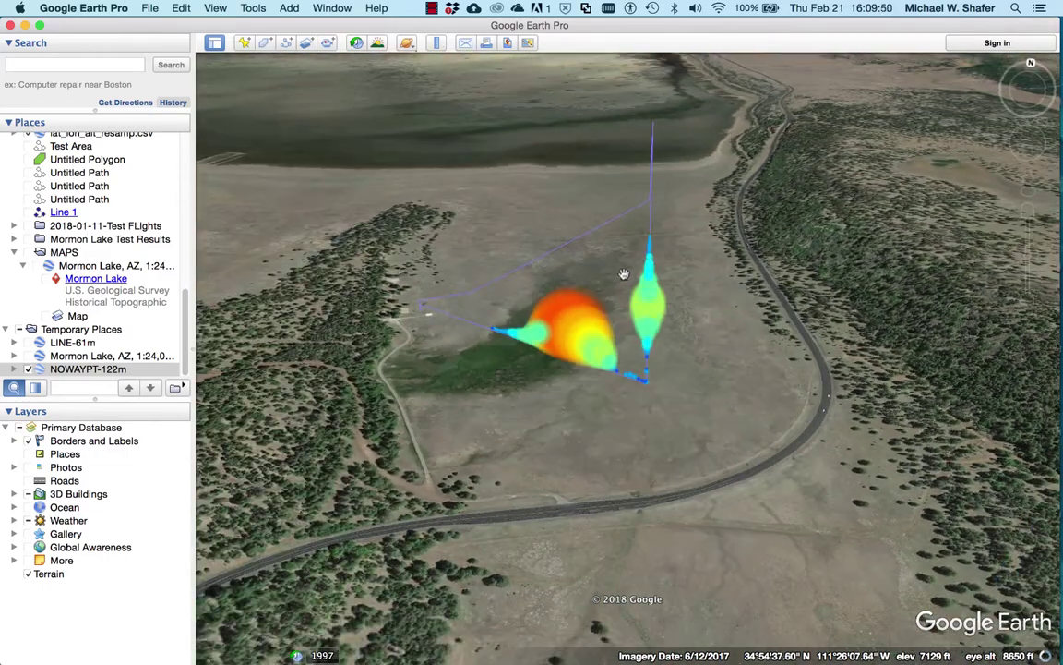
drag(574, 232, 598, 215)
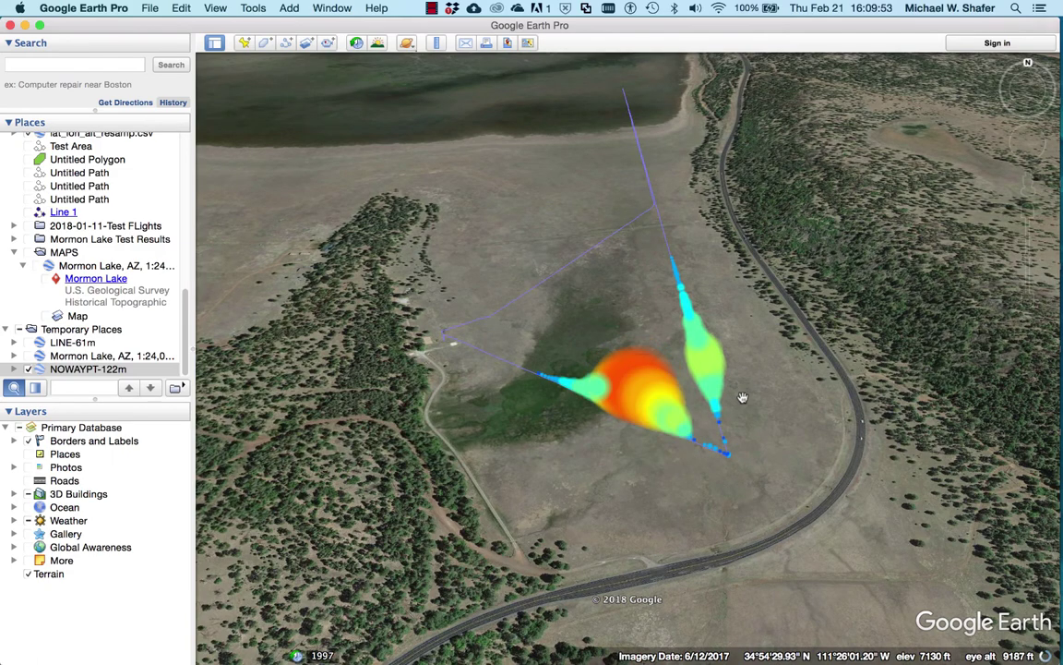
mouse_move(738, 380)
mouse_down()
mouse_move(757, 428)
mouse_move(765, 377)
mouse_move(753, 393)
mouse_up()
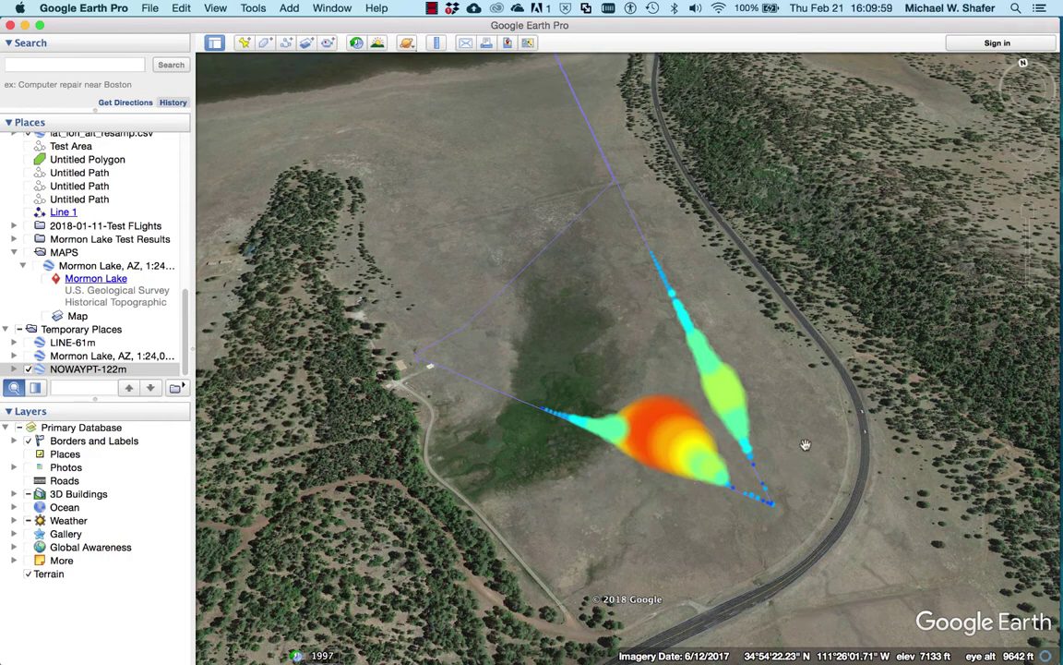
drag(781, 417, 644, 531)
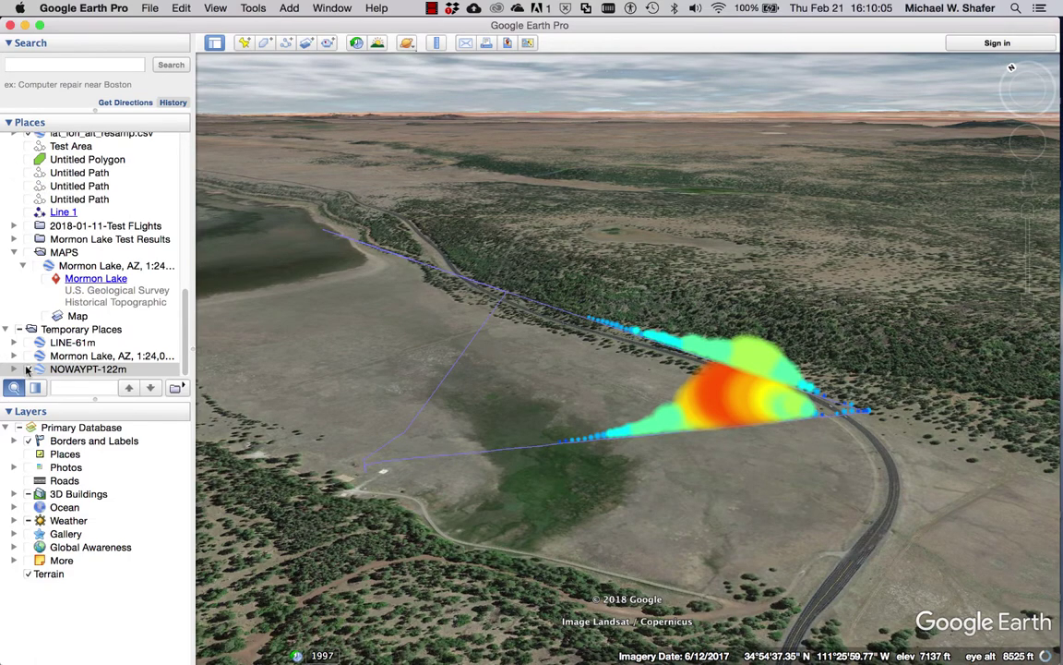
Hide the NOWAYPT-122m results in Temporary Places and switch back to MATLAB.
click(27, 370)
key(super+Tab)
key(super+Tab)
key(super+Tab)
key(super+Tab)
key(super+Tab)
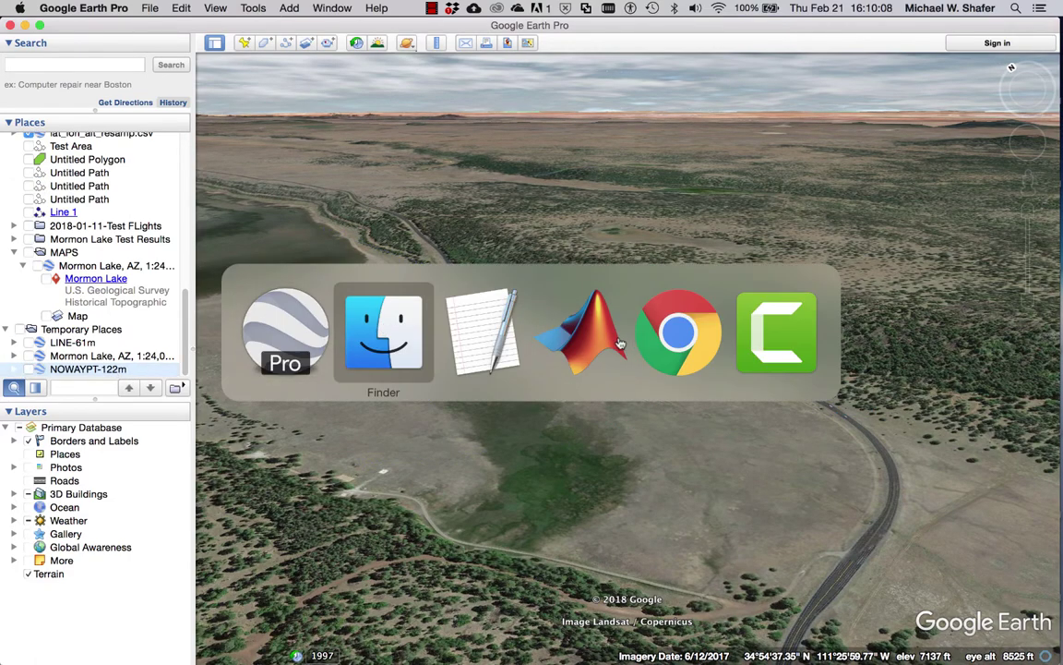
click(616, 341)
click(610, 337)
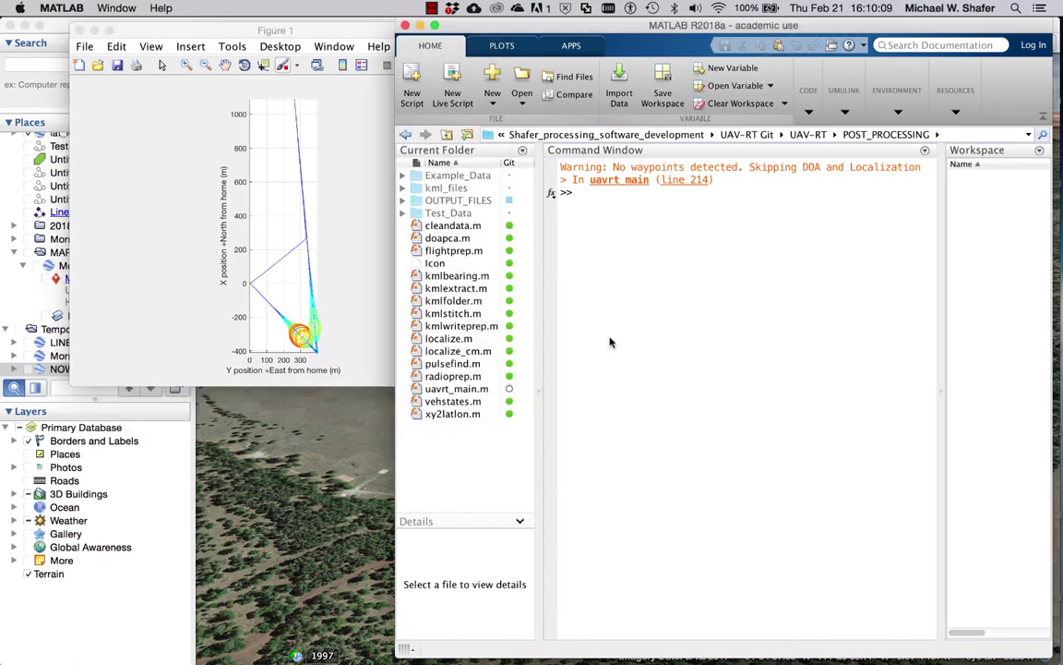
Rerun uavrt_main with flt_data_ONEWAYPT.txt as the flight record and sdr_data_ONEWAYPT.dat as the radio record from Test_Data.
key(Up)
key(Return)
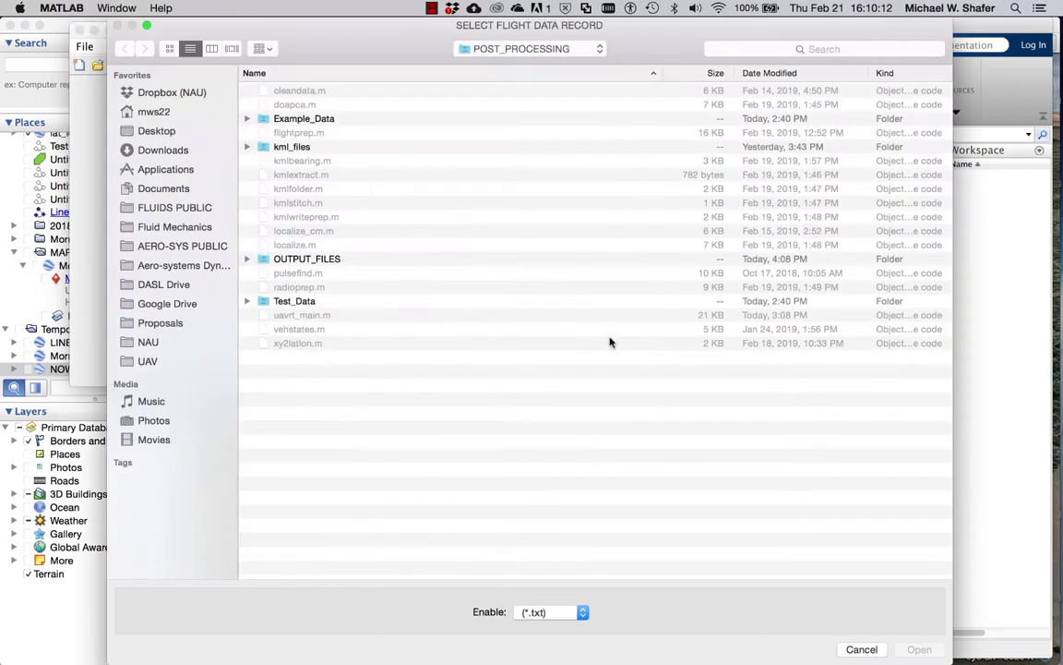
double_click(305, 302)
double_click(342, 120)
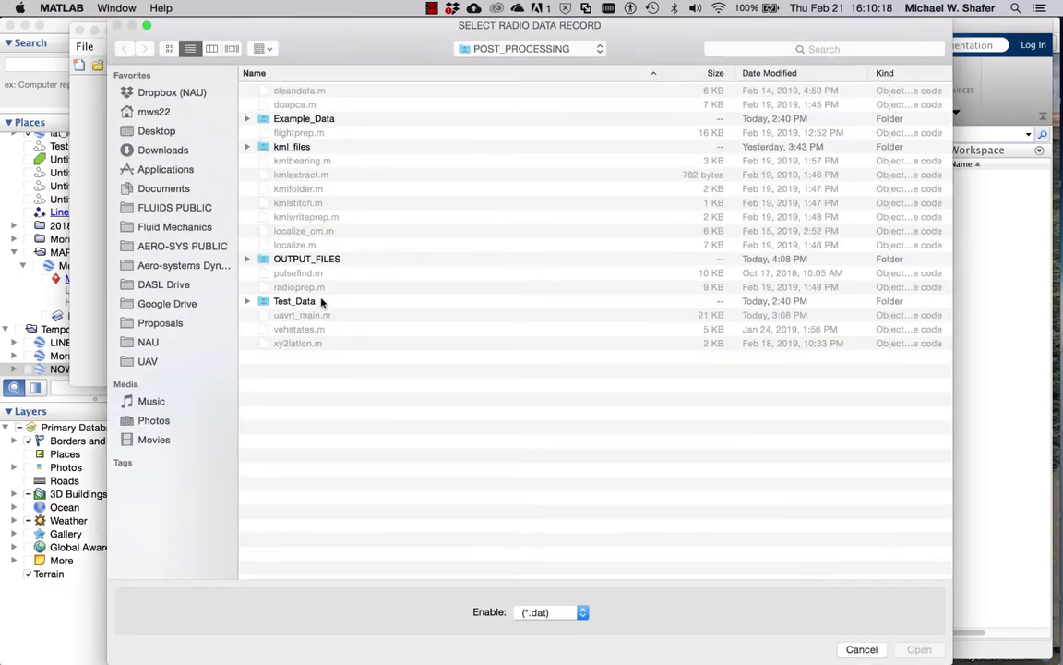
click(322, 301)
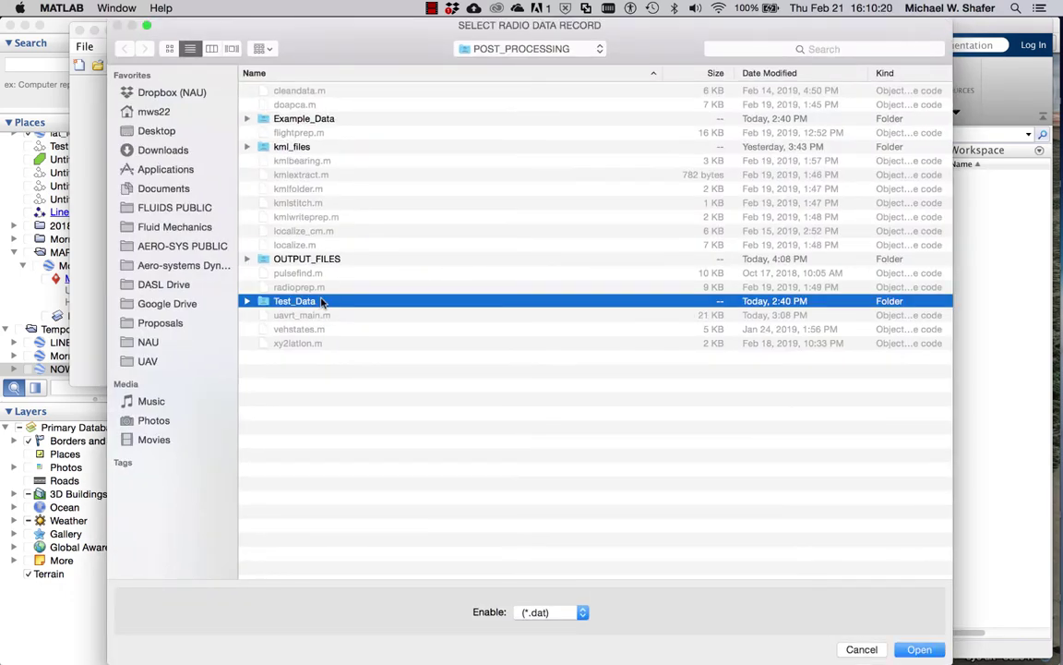
double_click(322, 301)
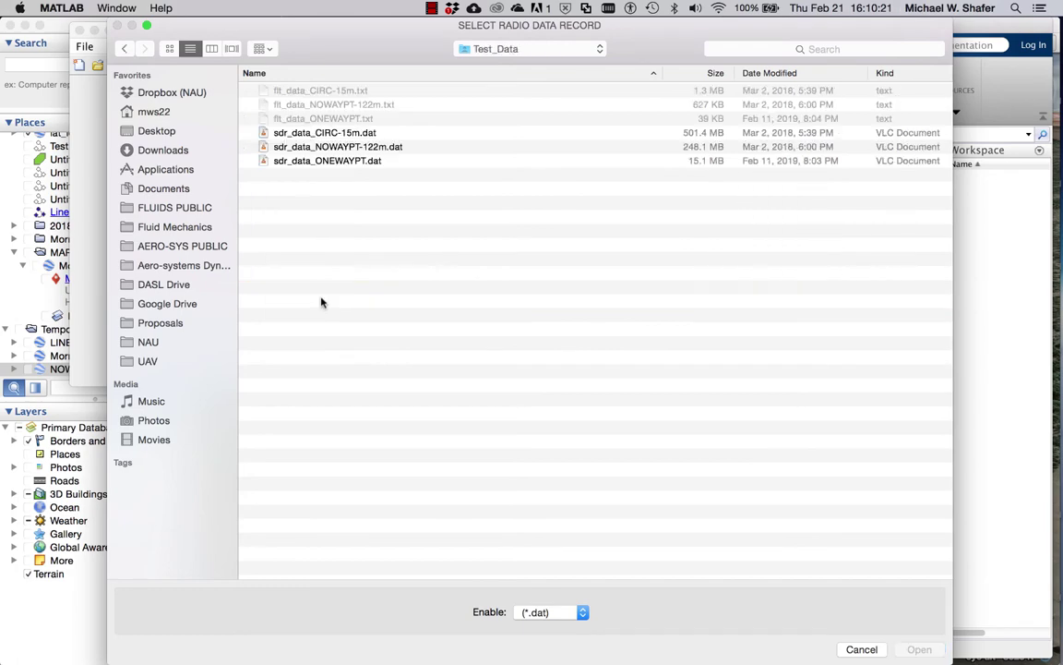
double_click(337, 162)
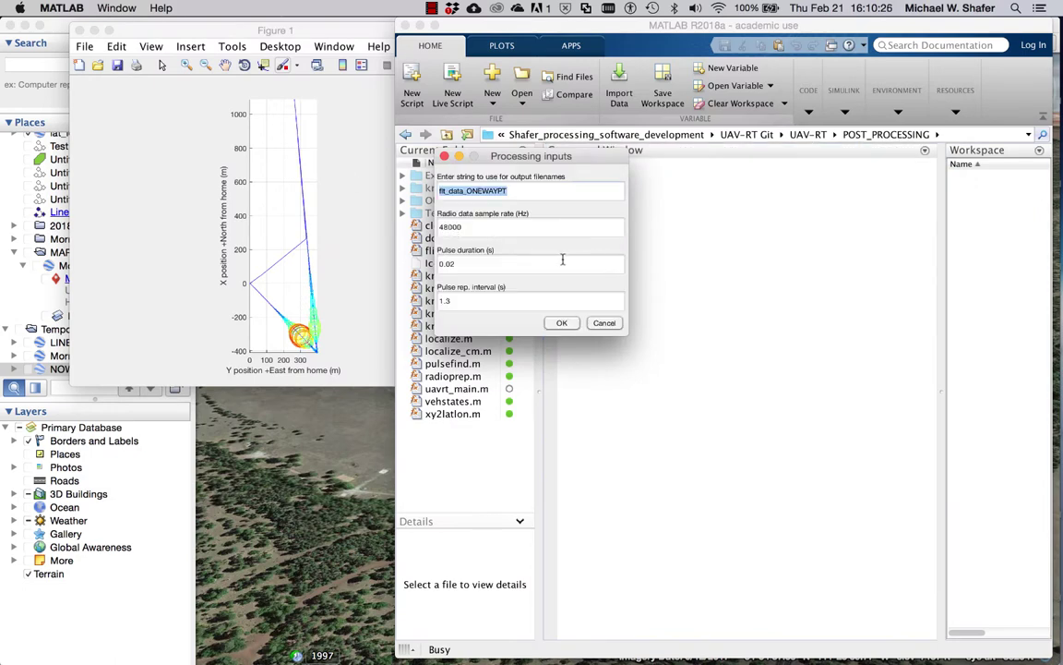
Shorten the output filename string to ONEWAYPT, accept the remaining processing inputs, and choose the waypoint dwell time detection method.
click(467, 191)
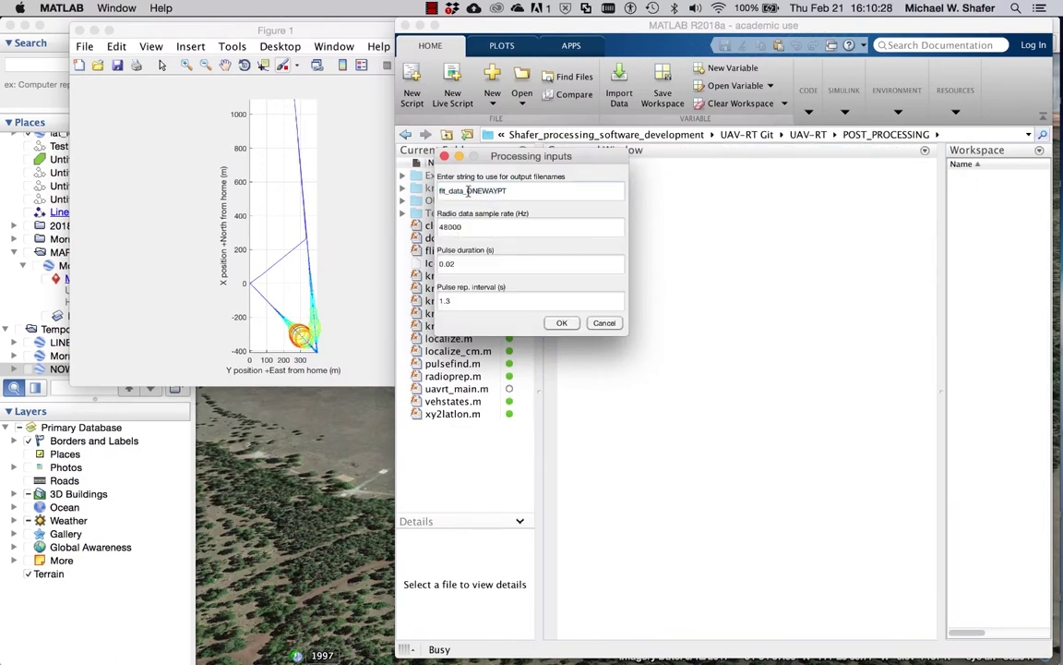
key(BackSpace)
key(BackSpace)
key(BackSpace)
key(BackSpace)
key(BackSpace)
key(BackSpace)
key(BackSpace)
key(BackSpace)
click(563, 323)
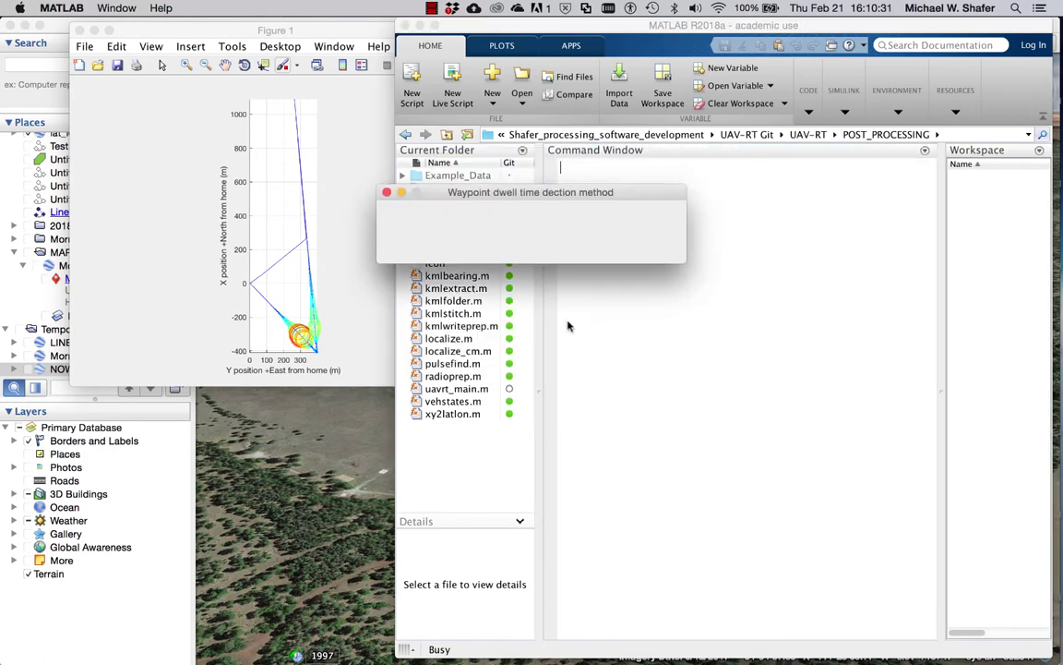
click(564, 247)
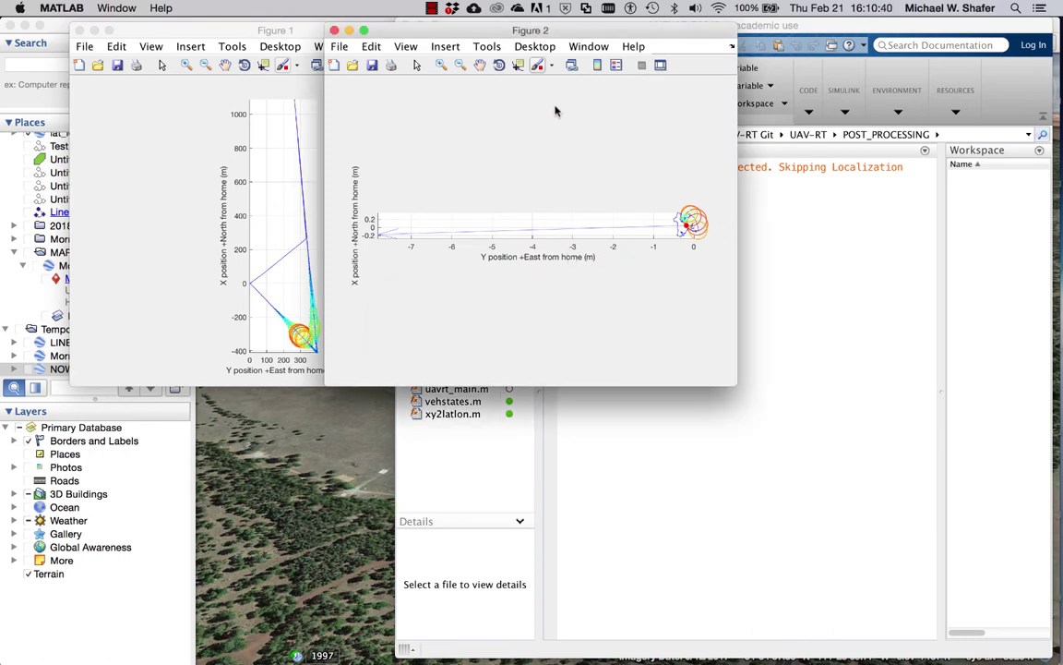
Move the Figure 2 window aside, then review the Command Window warning and the plotted flight path.
drag(443, 31, 234, 25)
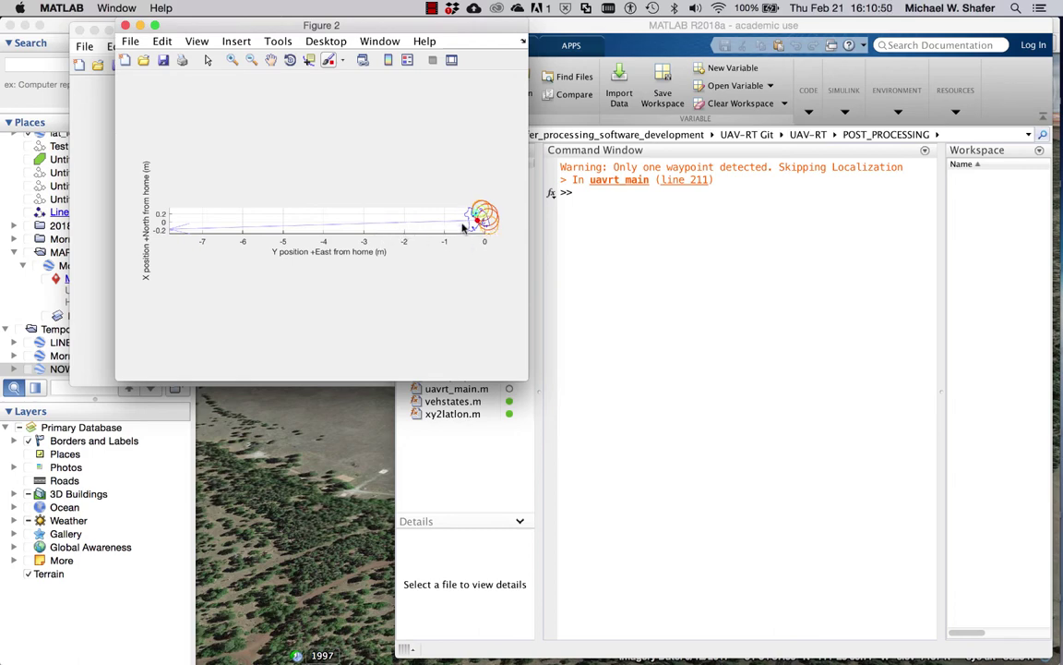
drag(618, 168, 903, 168)
click(643, 196)
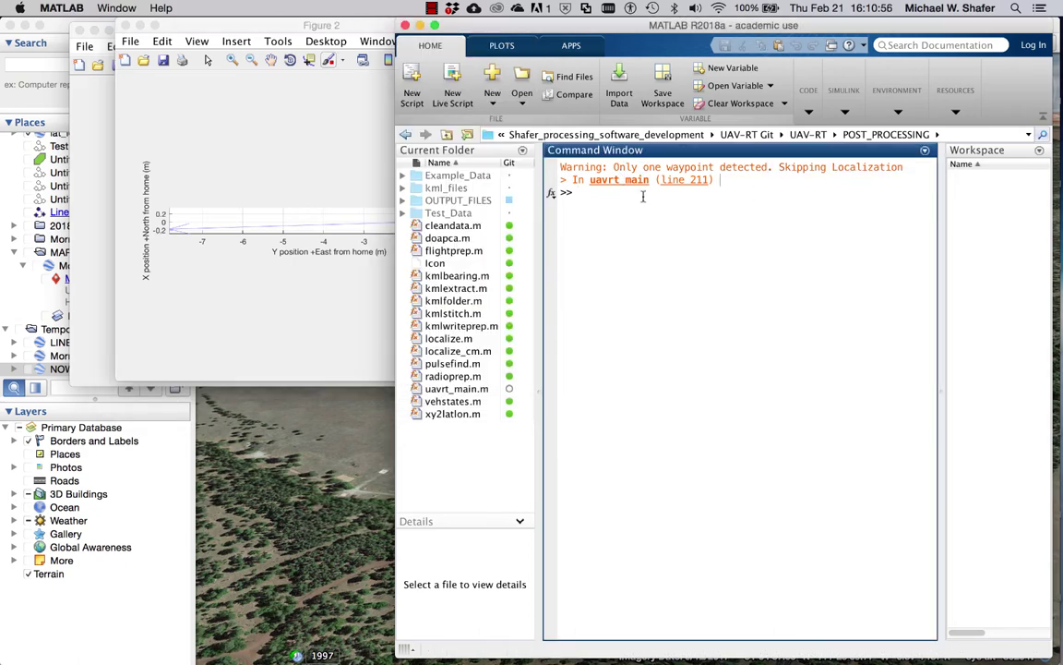
click(300, 232)
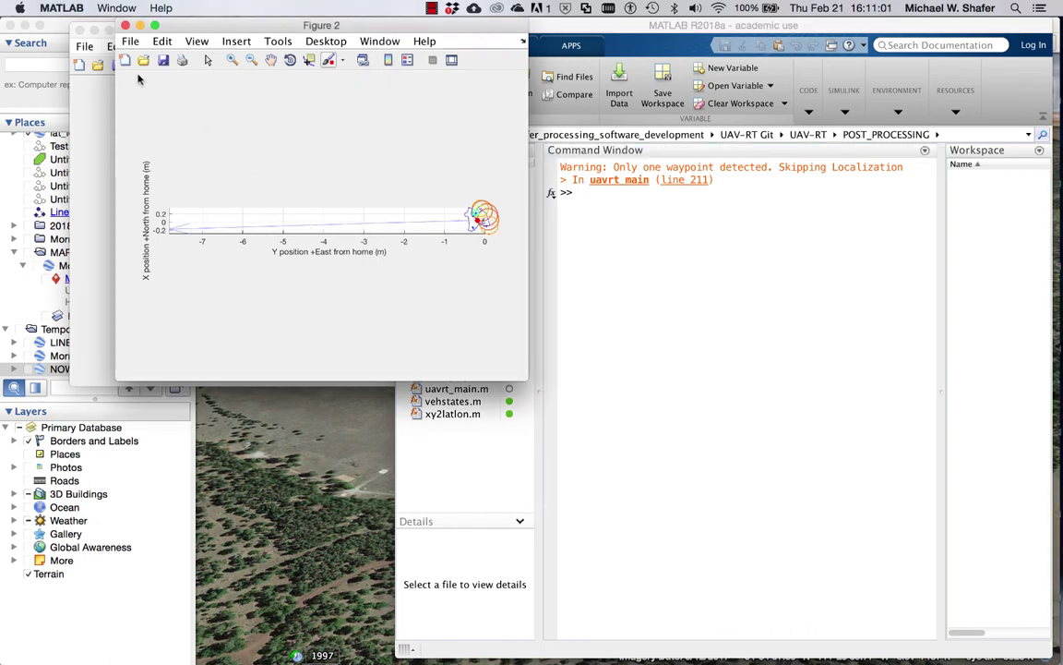
Switch to Finder, open ONEWAYPT-SUMMARY.txt from OUTPUT_FILES, widen its window, and examine the waypoint row and its DOA value.
key(super+Tab)
key(super+Tab)
key(super+Tab)
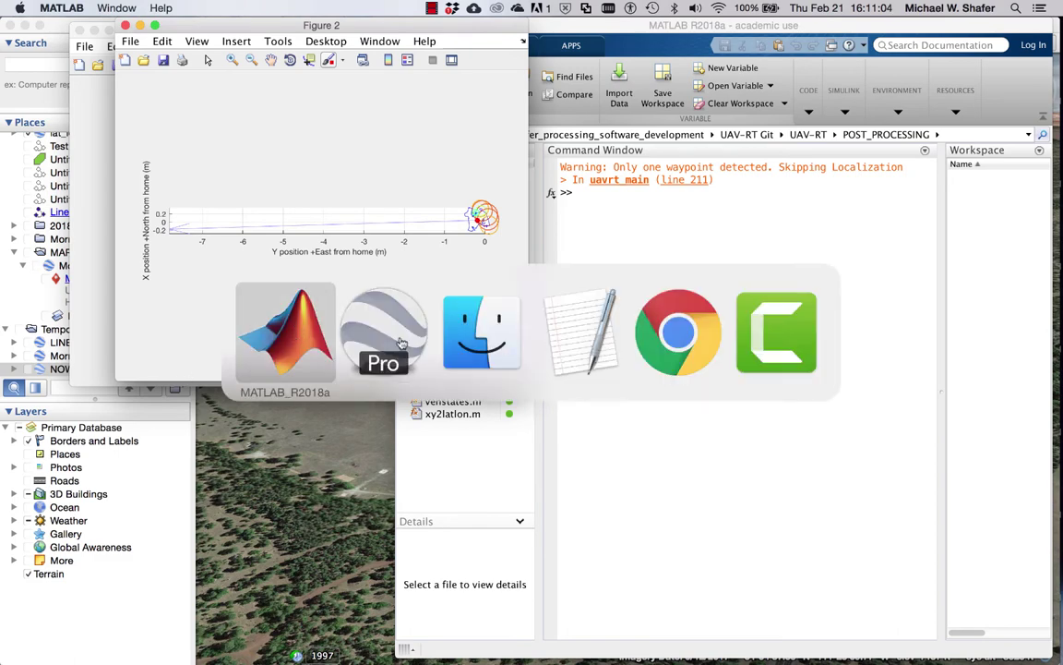
double_click(191, 137)
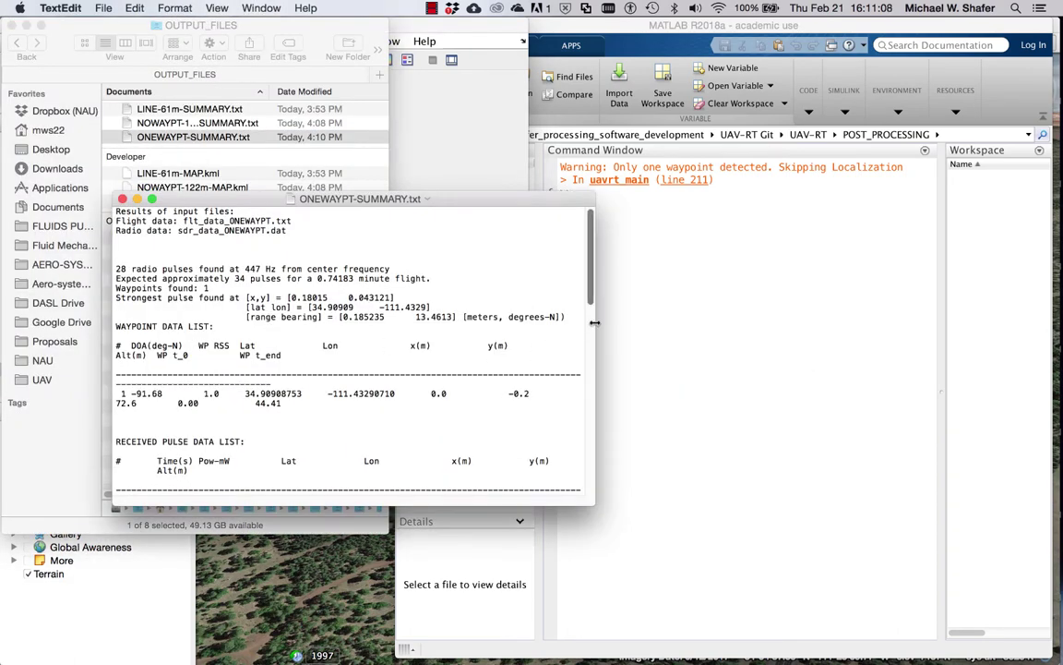
drag(586, 323, 843, 323)
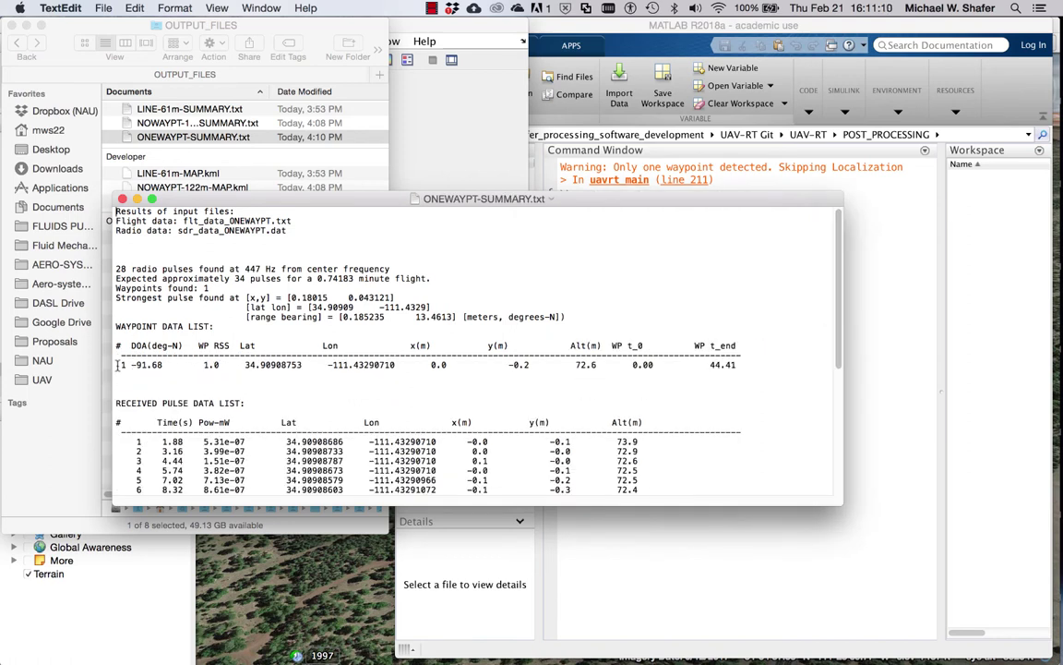
drag(118, 364, 119, 377)
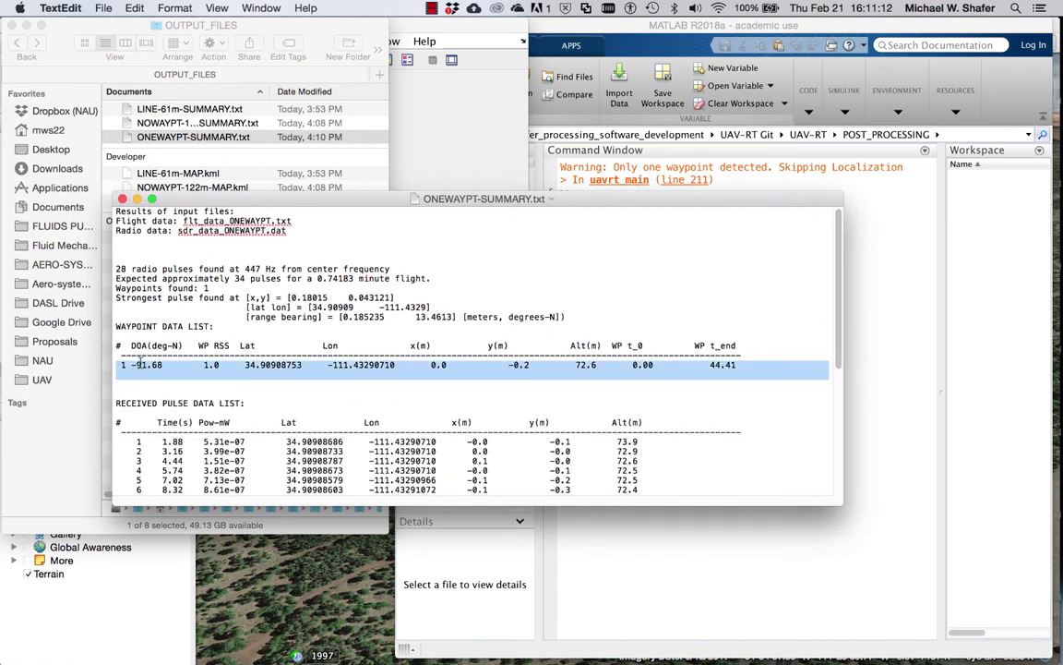
click(134, 365)
drag(172, 365, 175, 365)
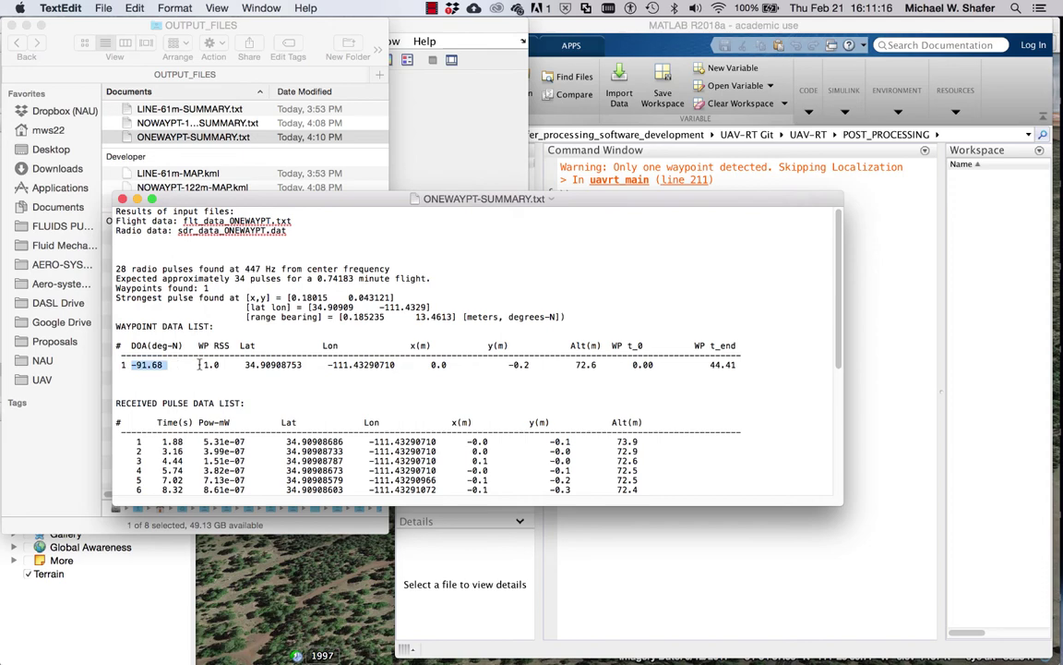
Review the received pulse data list in the ONEWAYPT summary, and close the file.
scroll(180, 403, down, 5)
scroll(178, 405, up, 5)
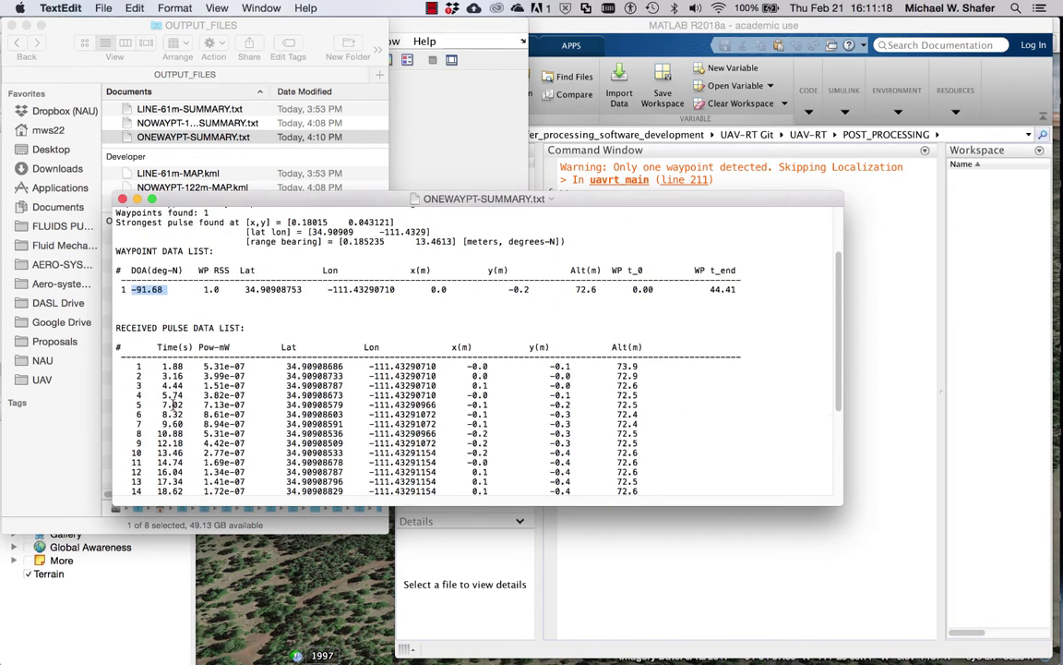
scroll(172, 407, down, 5)
scroll(129, 488, up, 5)
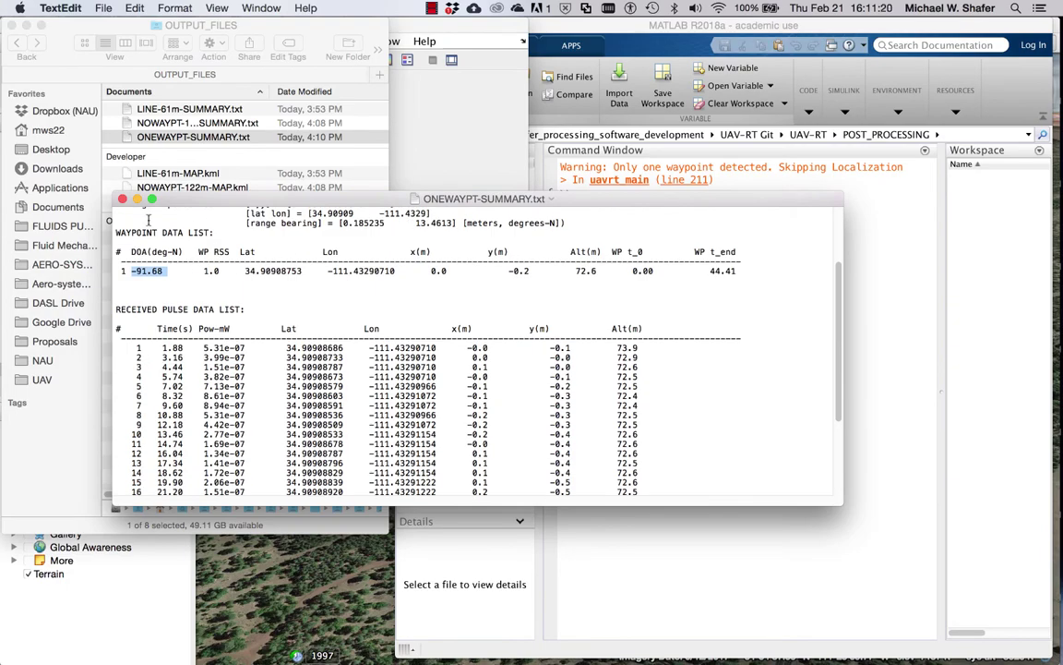
click(122, 200)
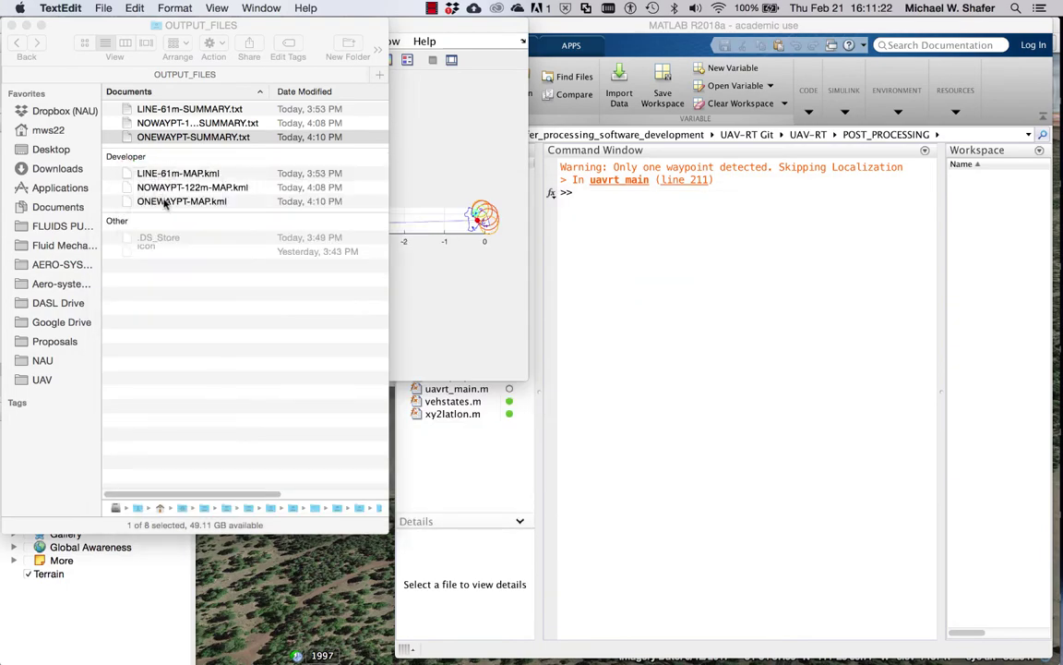
Open ONEWAYPT-MAP.kml in Google Earth Pro and examine the waypoint's pulses and bearing line from rotated and tilted views.
double_click(166, 201)
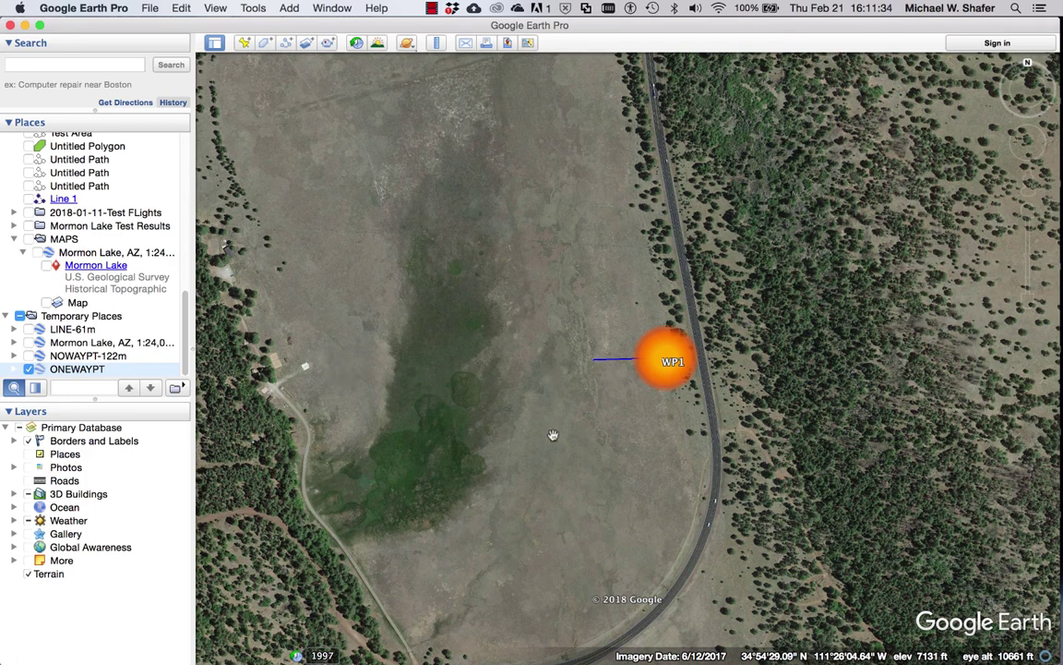
drag(553, 436, 544, 412)
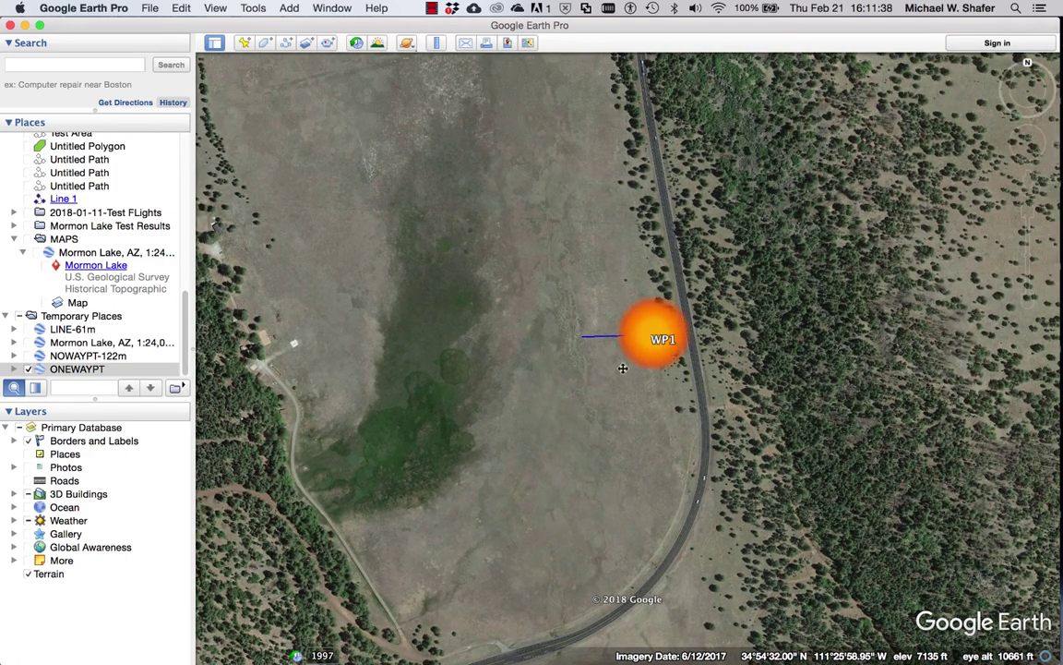
drag(614, 368, 644, 322)
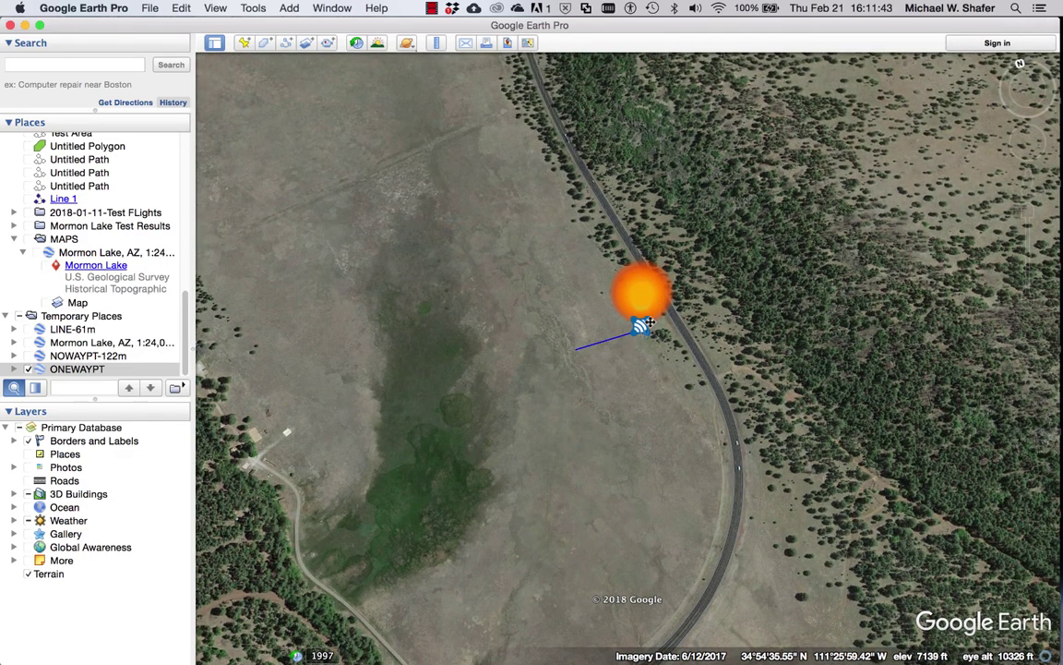
drag(637, 355, 574, 435)
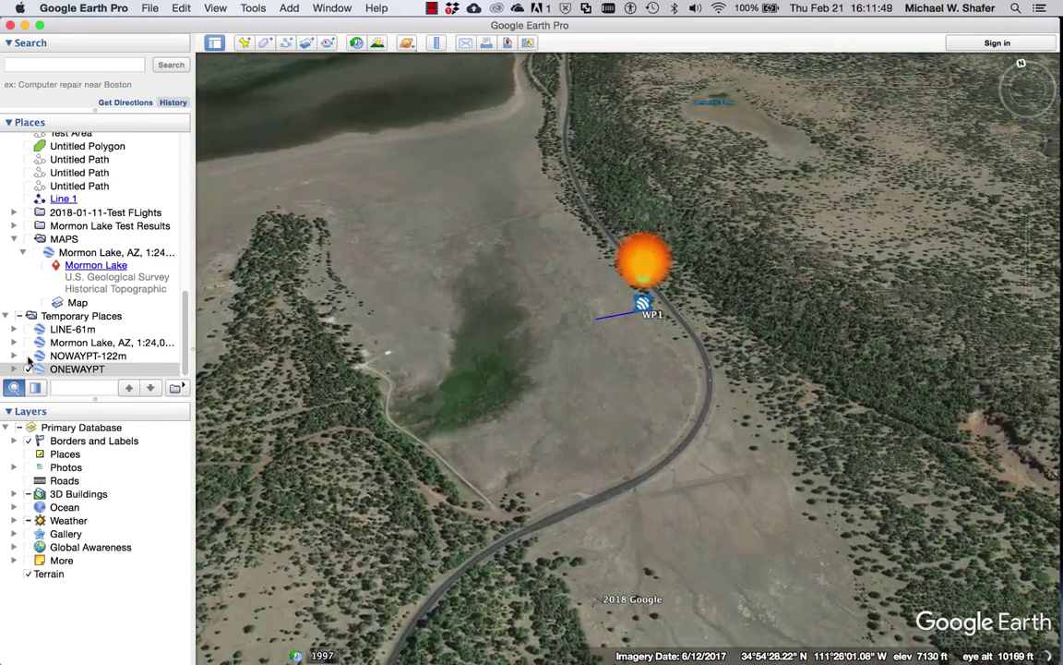
Show the NOWAYPT-122m and LINE-61m results together with ONEWAYPT, leaving the Mormon Lake map in Temporary Places hidden.
click(28, 355)
click(29, 343)
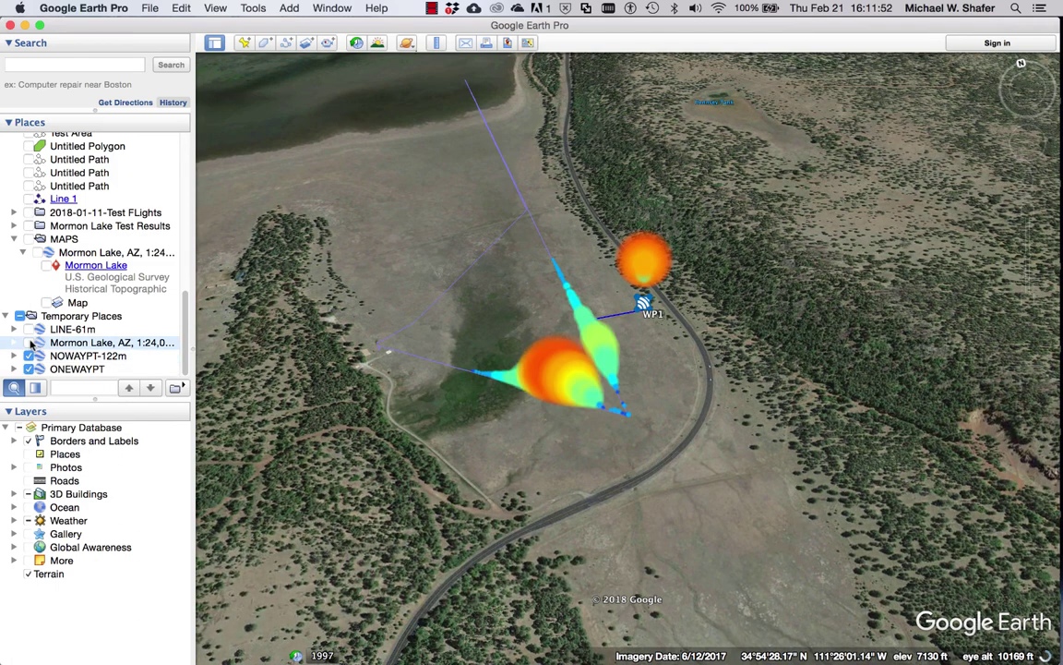
click(29, 342)
click(28, 329)
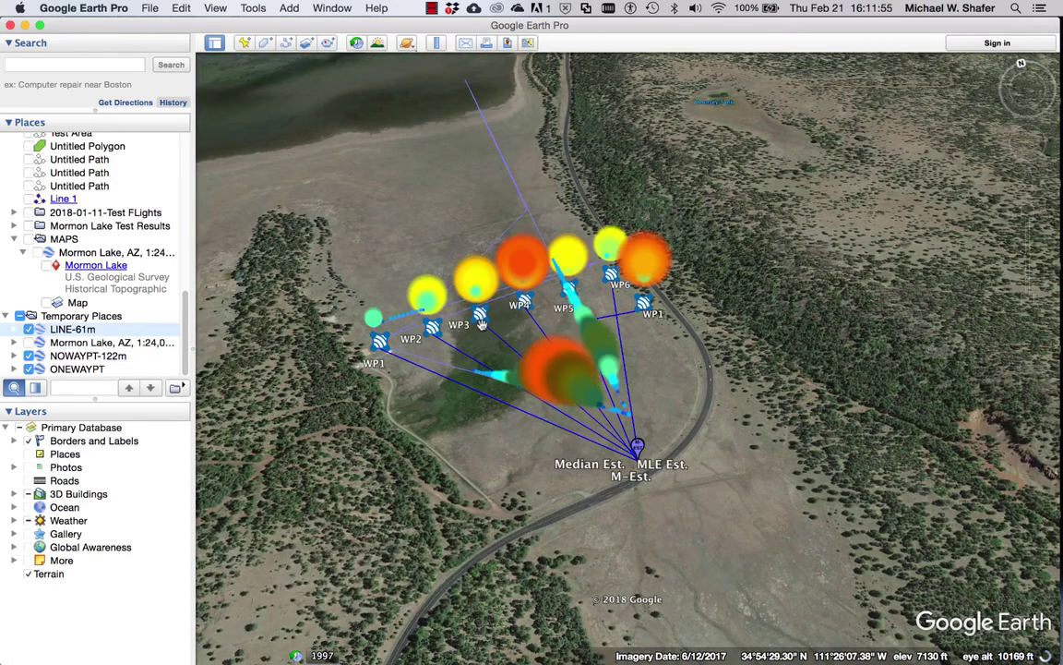
Compare the pulse strengths, bearing lines and location estimates of the three result sets from rotated and zoomed views.
mouse_move(481, 324)
mouse_down()
mouse_move(500, 340)
mouse_move(456, 346)
mouse_move(472, 341)
mouse_up()
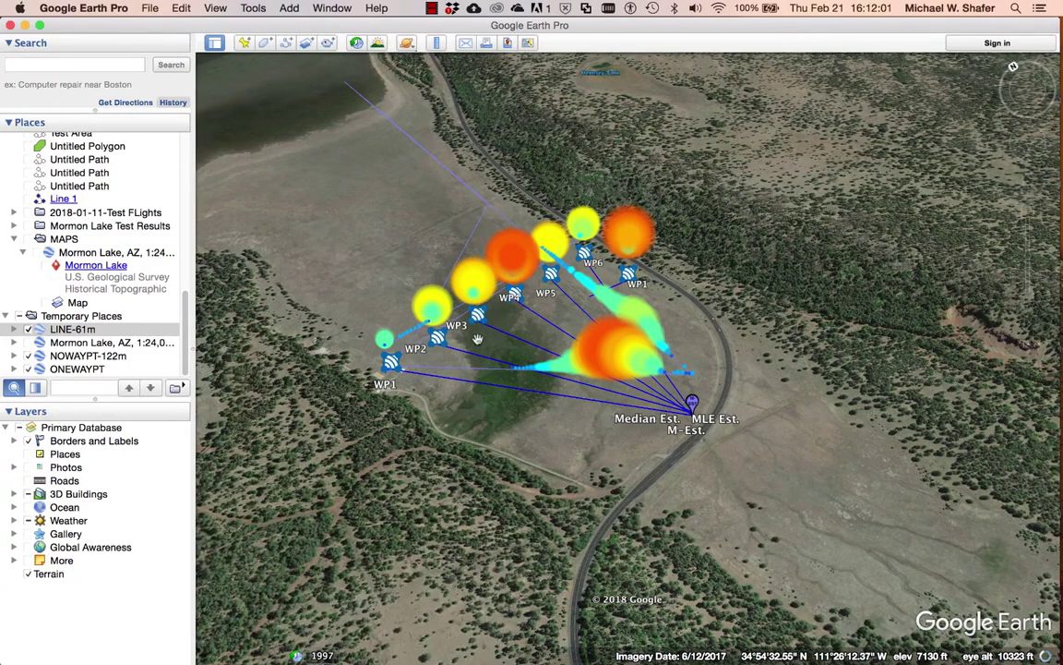
scroll(477, 339, up, 2)
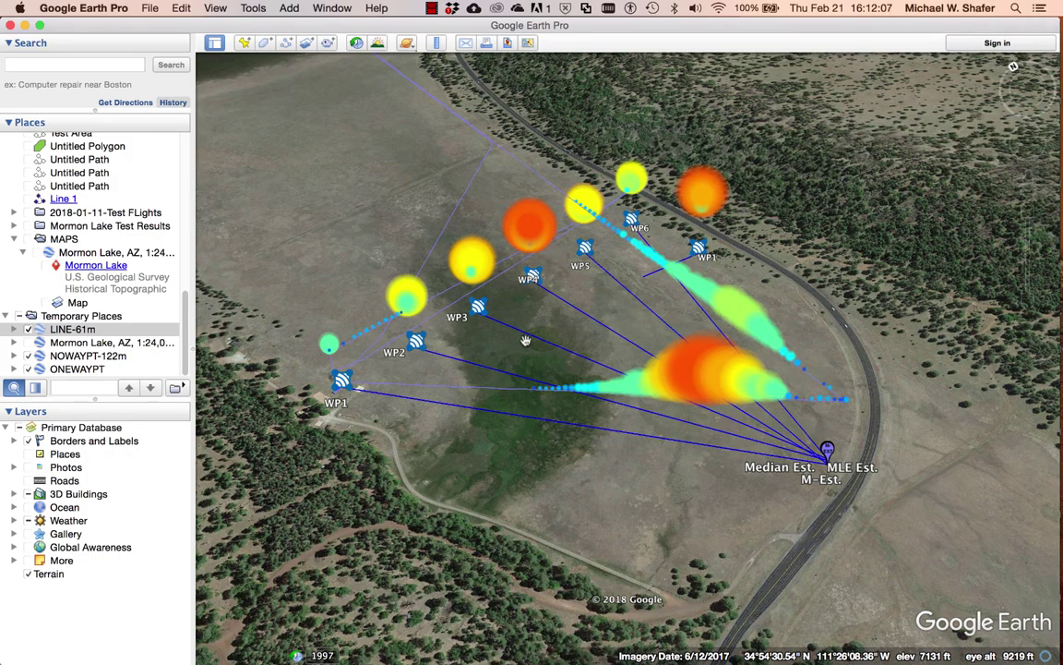
scroll(517, 339, down, 2)
scroll(578, 365, down, 3)
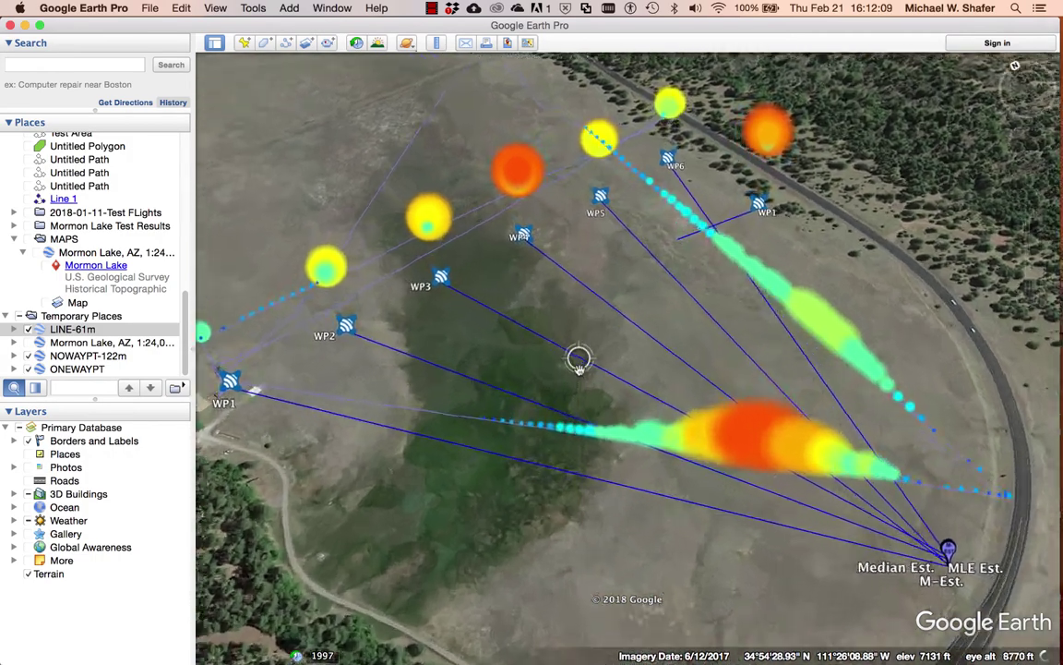
scroll(578, 365, up, 2)
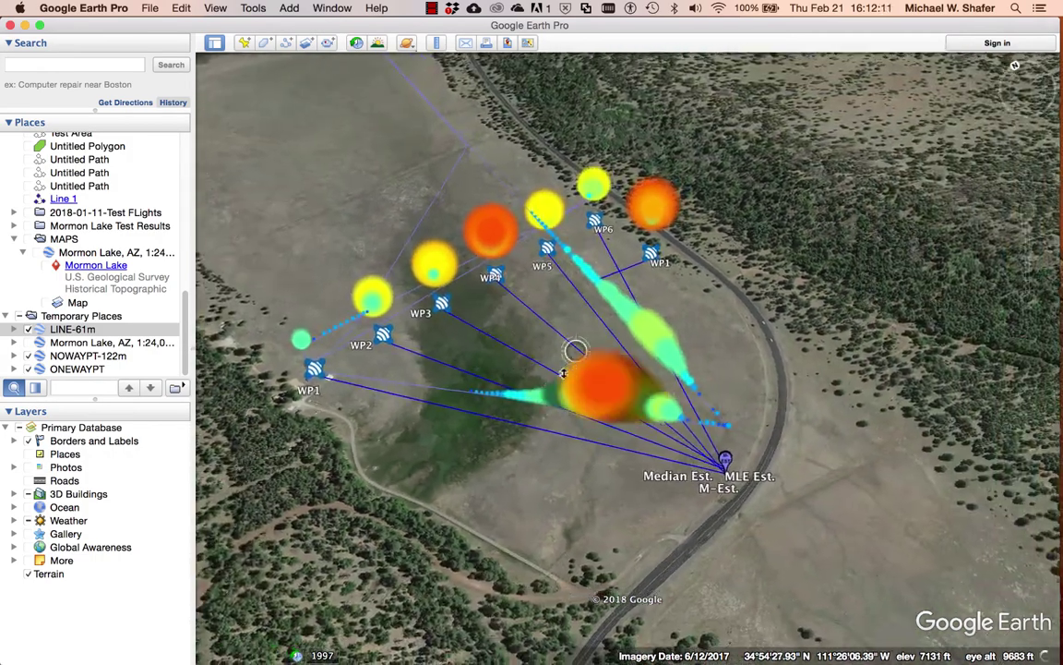